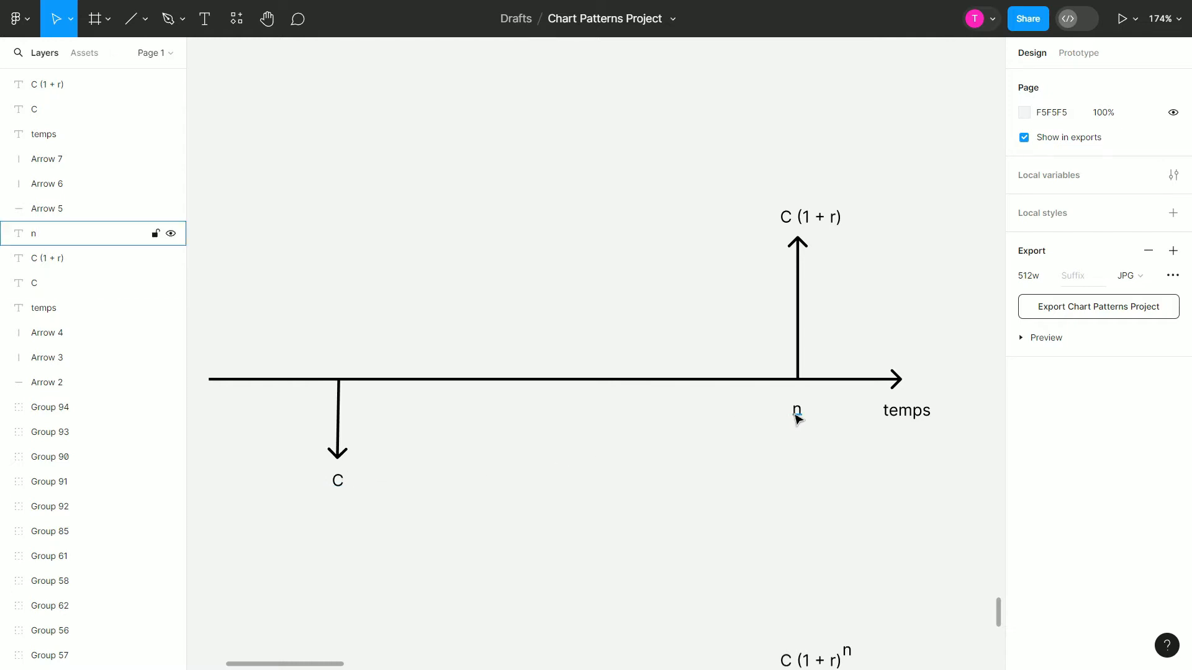
# Step: Examine the one-period timeline with outflow C and inflow C (1 + r), and the compound timeline below it
pyautogui.click(798, 371)
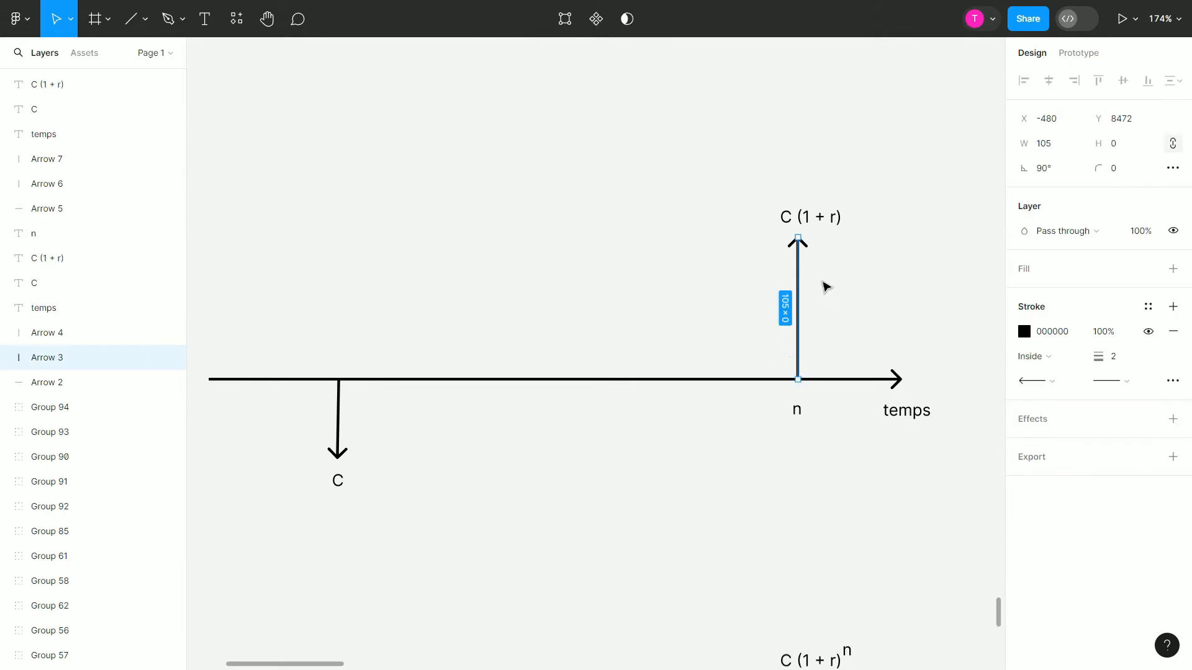
pyautogui.click(804, 217)
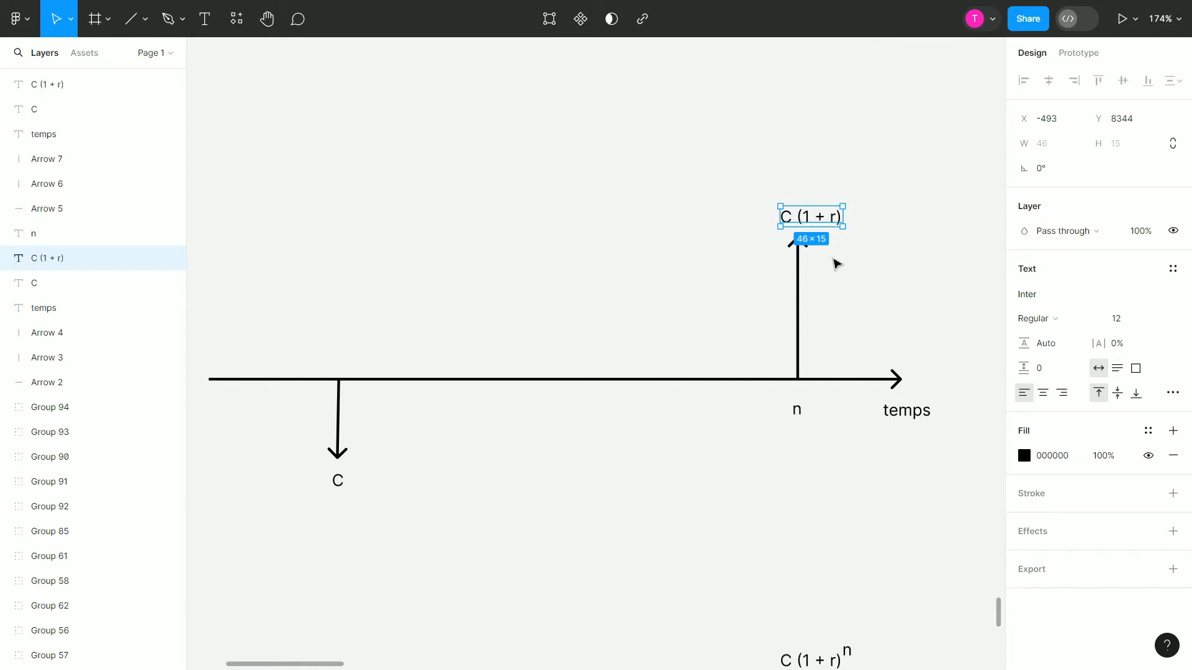
pyautogui.click(834, 262)
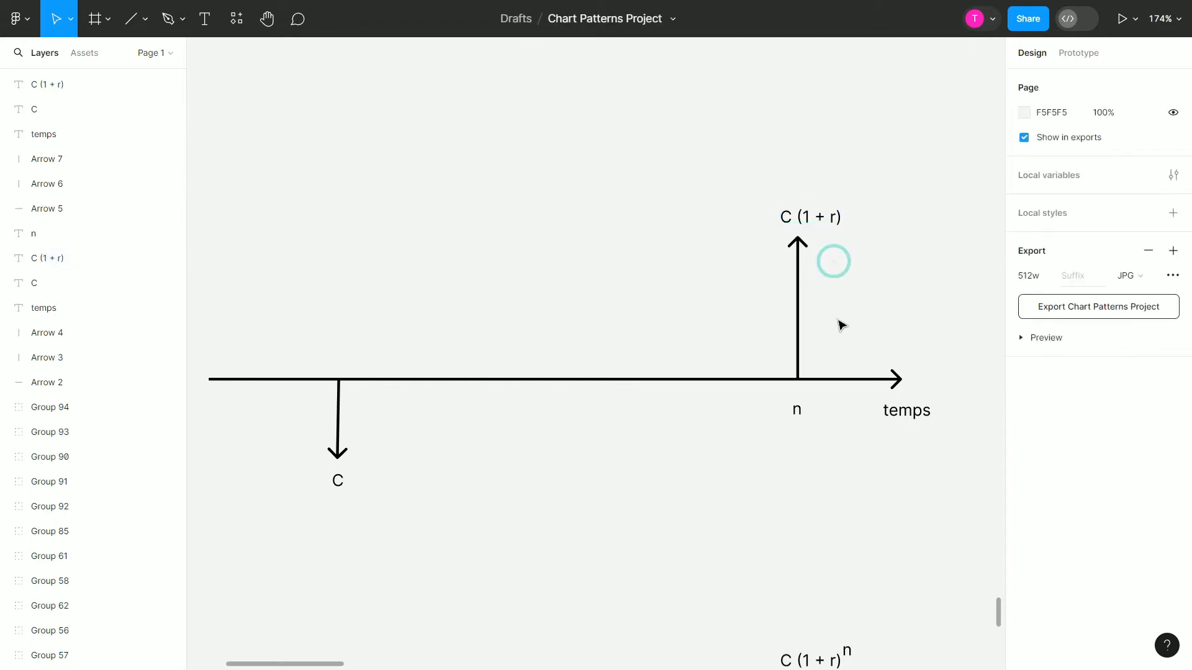
pyautogui.scroll(1, 633, 398)
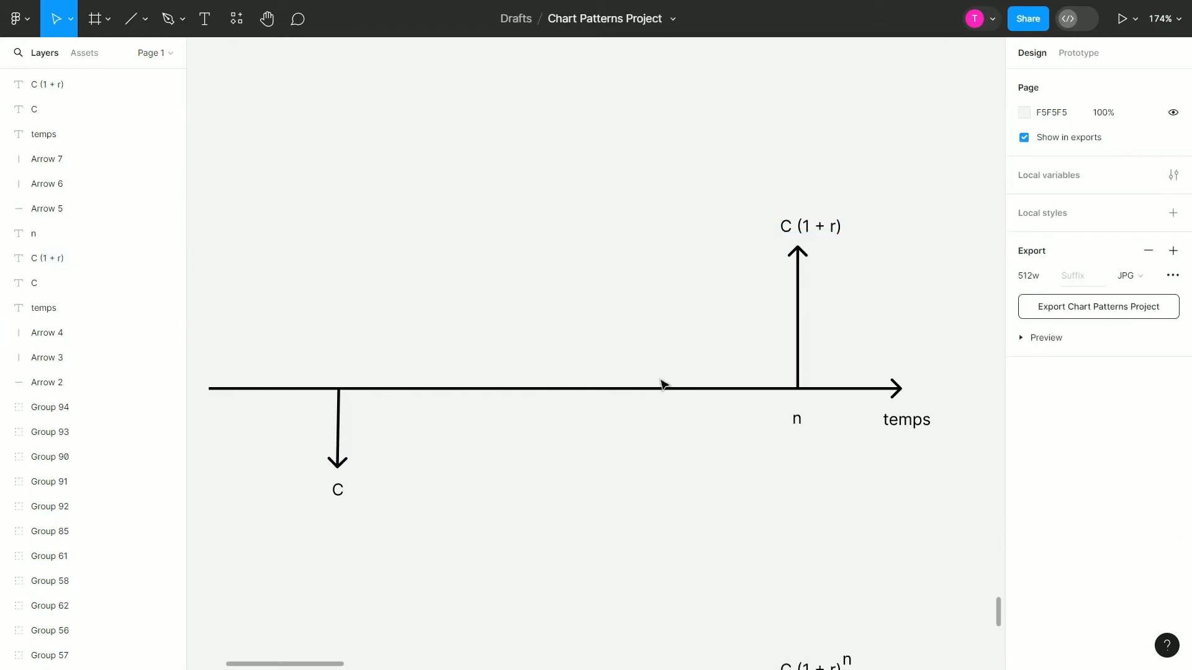
pyautogui.scroll(1, 340, 494)
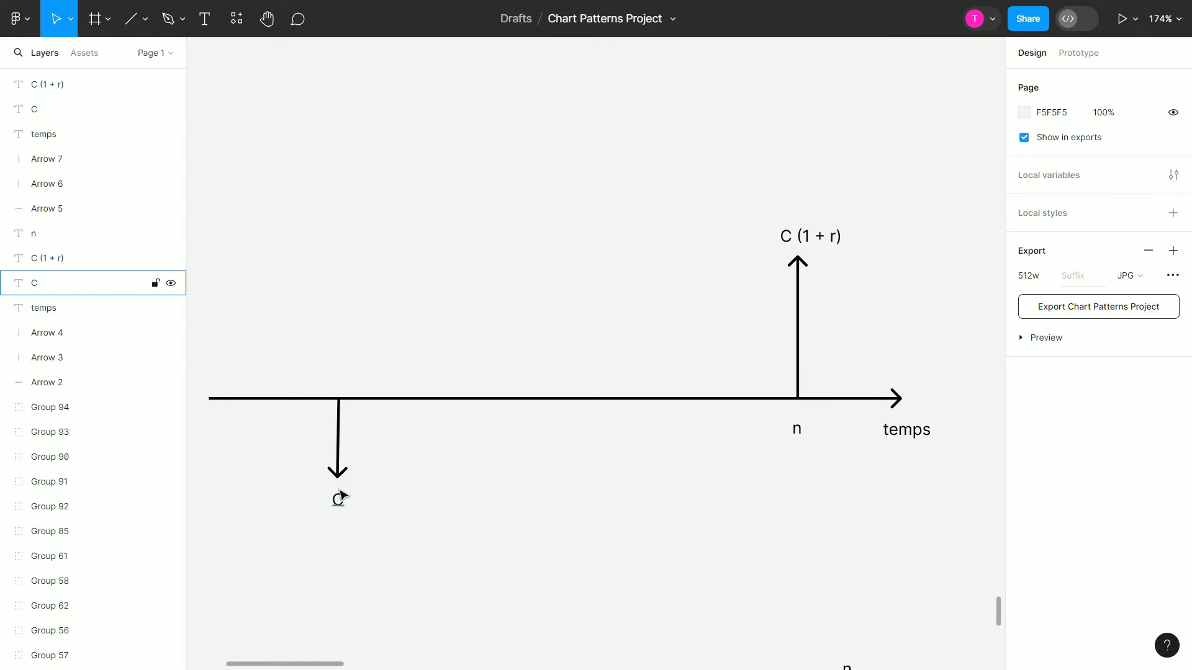
pyautogui.scroll(1, 340, 495)
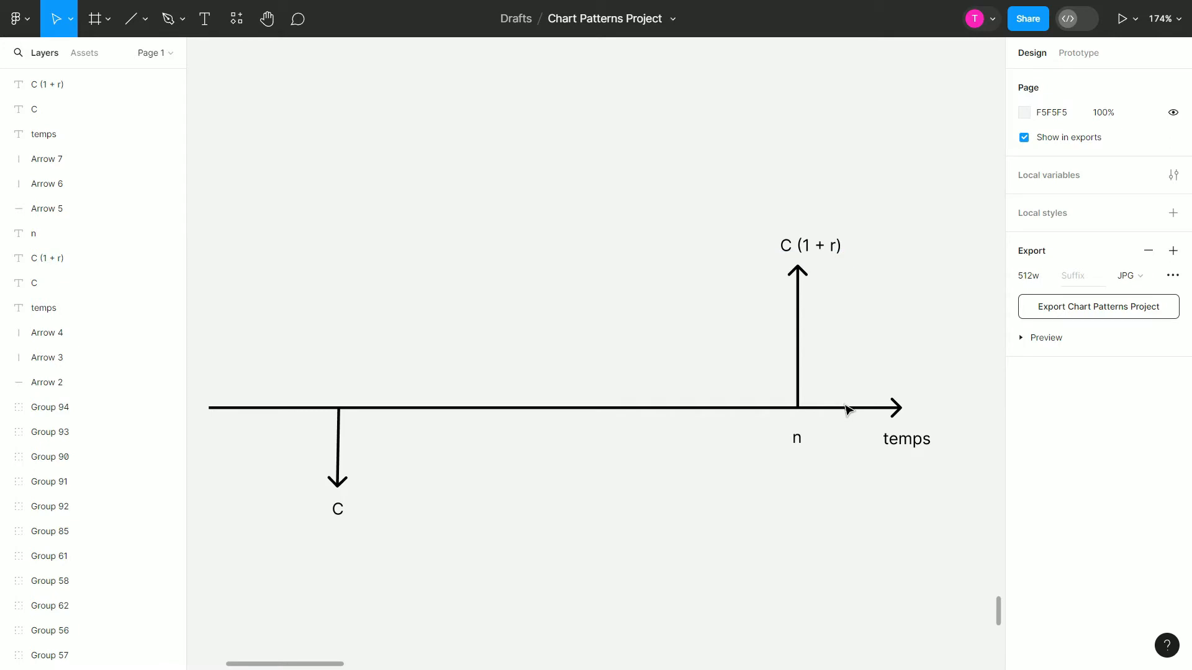
pyautogui.scroll(-1, 859, 418)
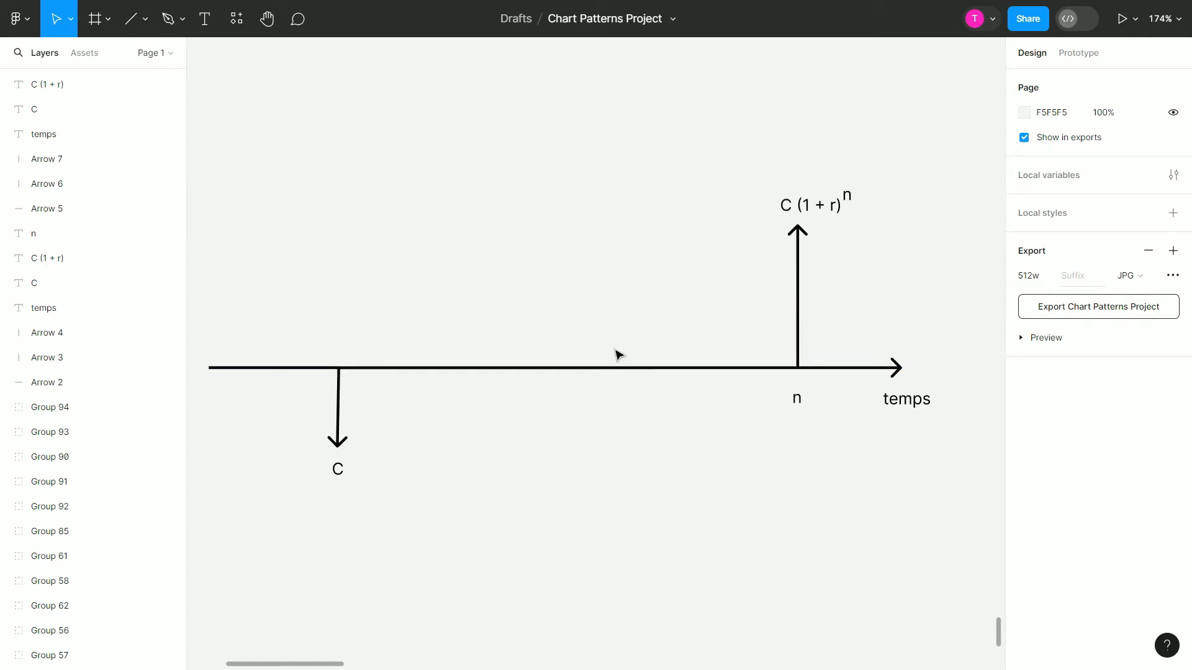
# Step: Add four short upward arrows, each 21 long, on the compound-interest timeline between the C arrow and n
pyautogui.click(798, 312)
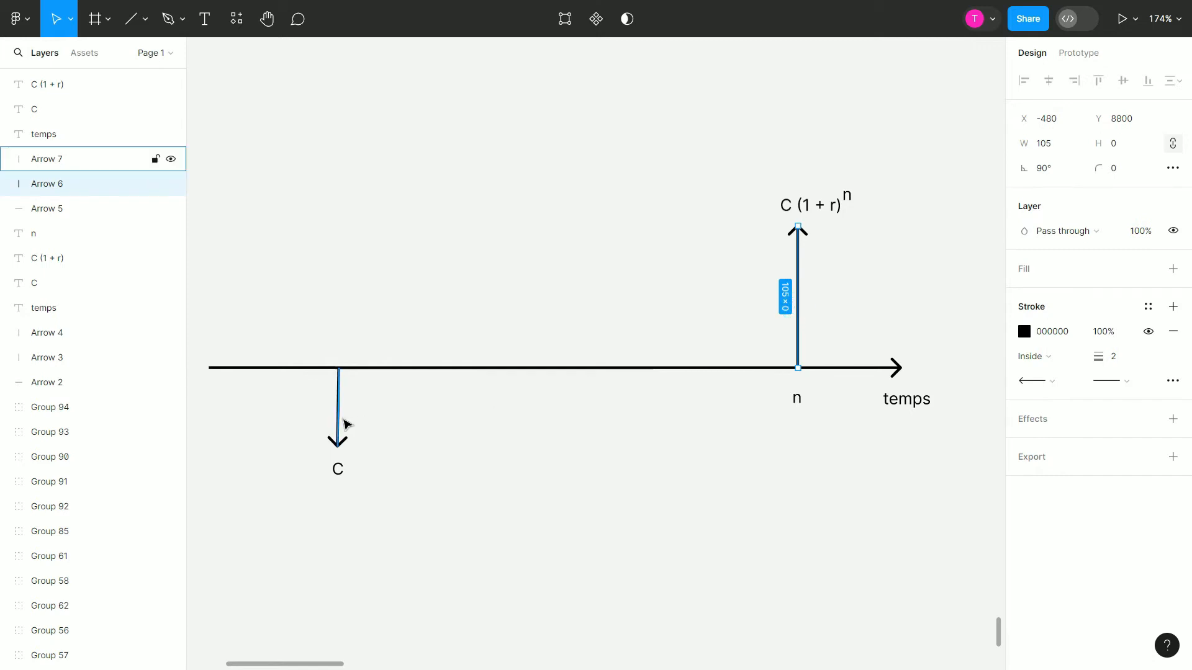
pyautogui.click(340, 421)
pyautogui.moveTo(341, 420); pyautogui.dragTo(506, 350)
pyautogui.hotkey('ctrl', 'd')
pyautogui.hotkey('ctrl', 'd')
pyautogui.hotkey('ctrl', 'd')
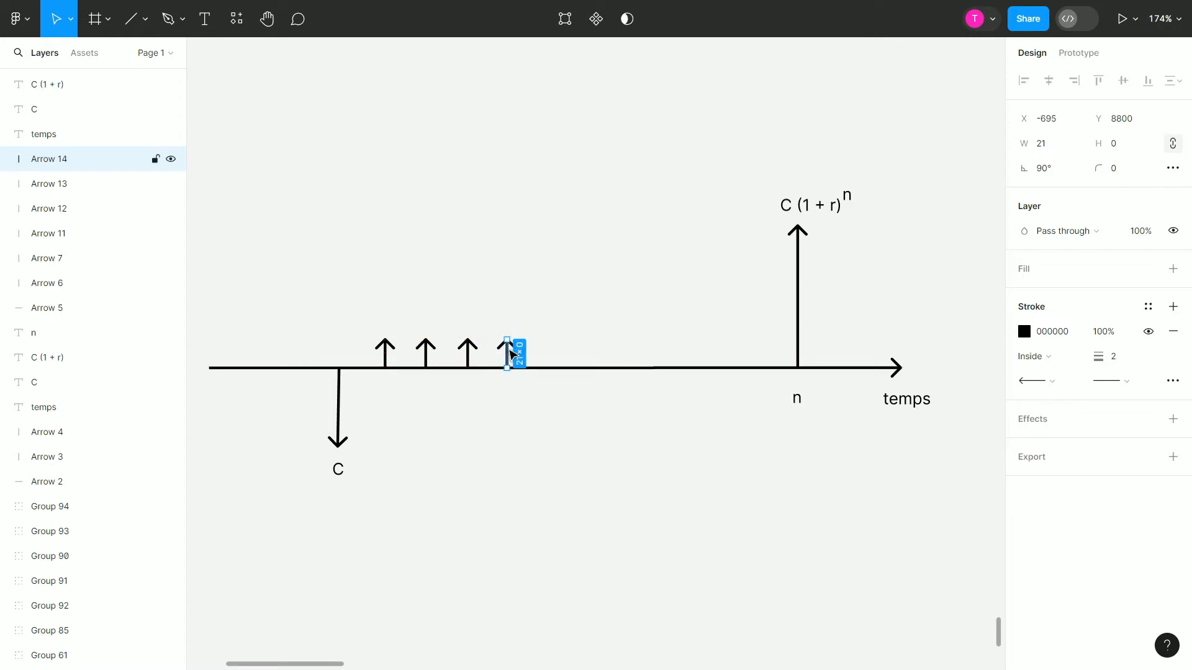
# Step: Change the stroke colour of the four short upward arrows to green 04B92C
pyautogui.click(561, 307)
pyautogui.moveTo(341, 324); pyautogui.dragTo(530, 357)
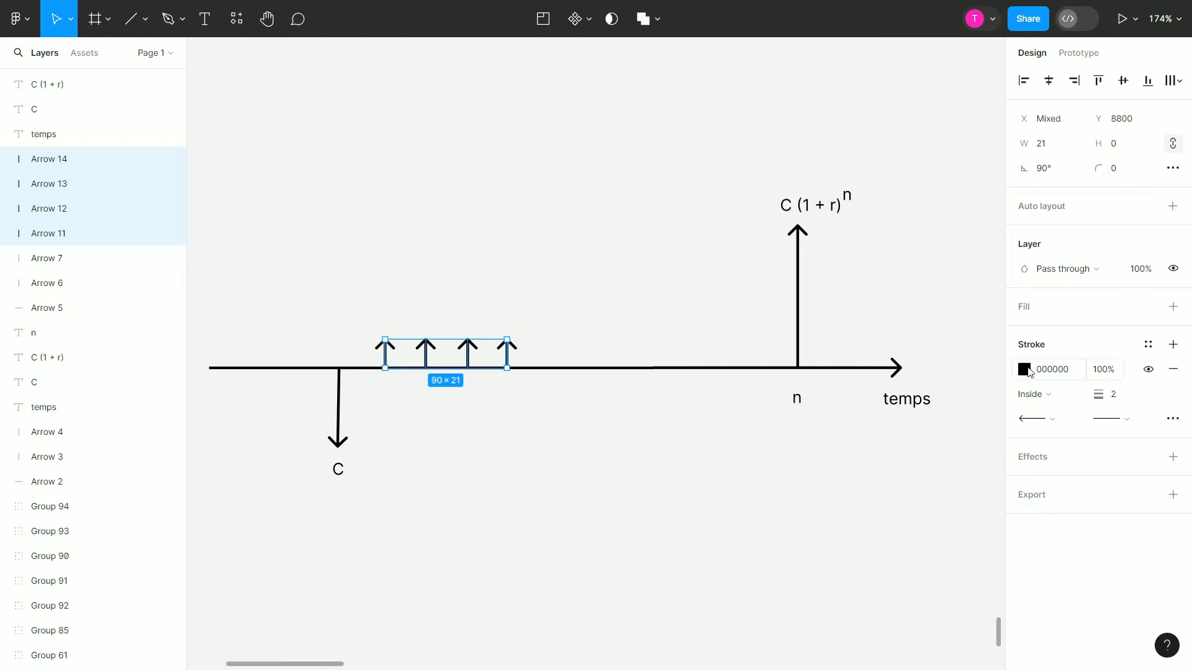
pyautogui.click(1026, 369)
pyautogui.click(875, 586)
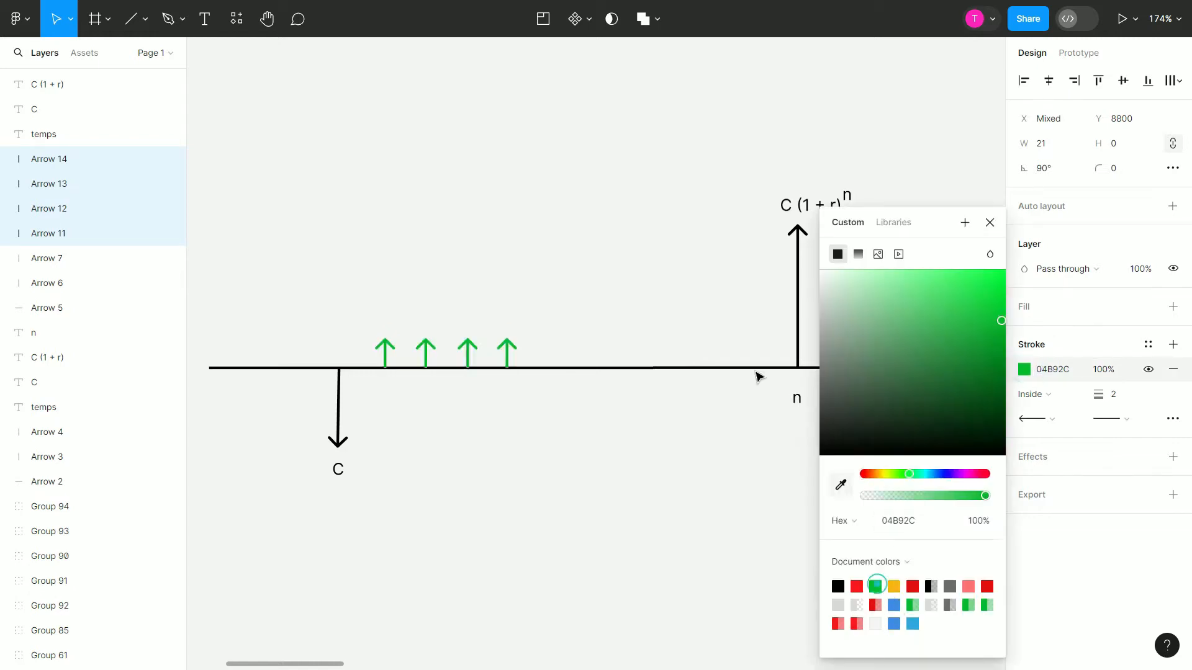
pyautogui.click(659, 289)
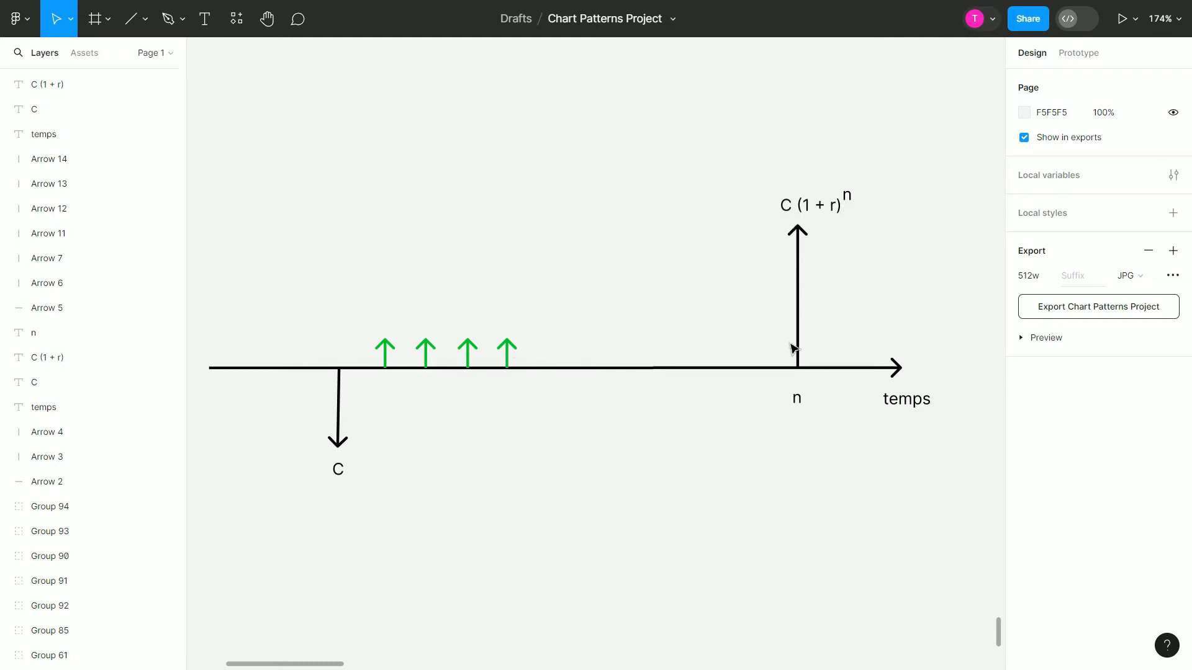
# Step: Compare the compound-interest timeline's n and C (1 + r)^n labels with the F and F/(1 + r)^n discounting timeline below it
pyautogui.click(798, 400)
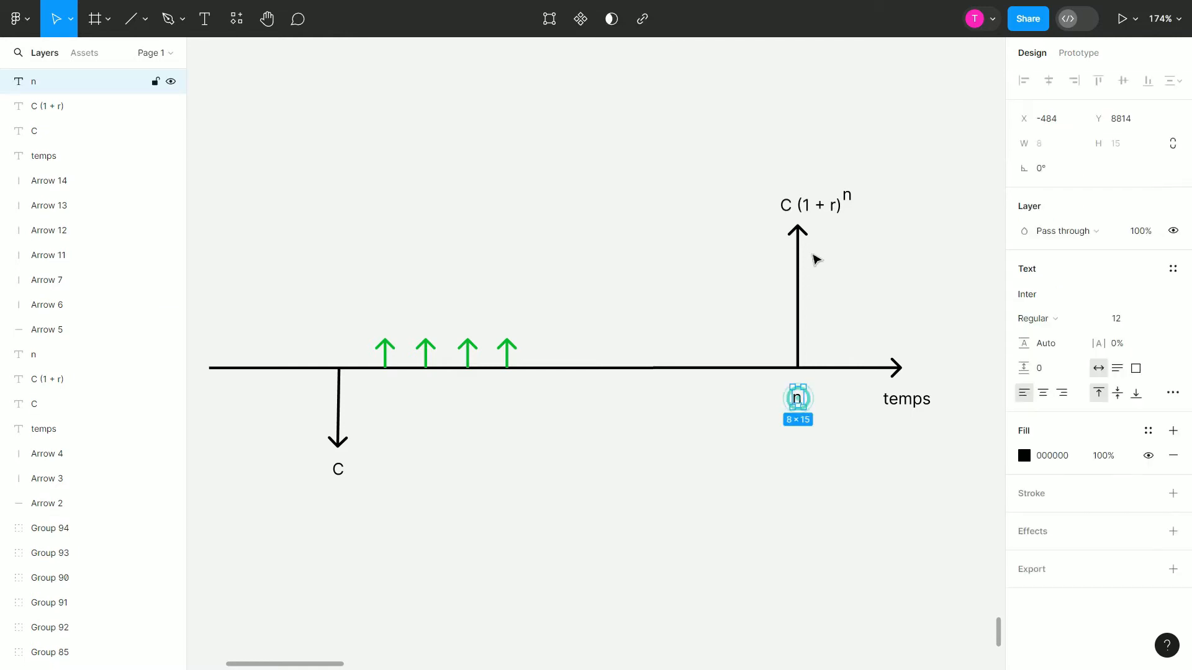
pyautogui.click(791, 210)
pyautogui.click(803, 163)
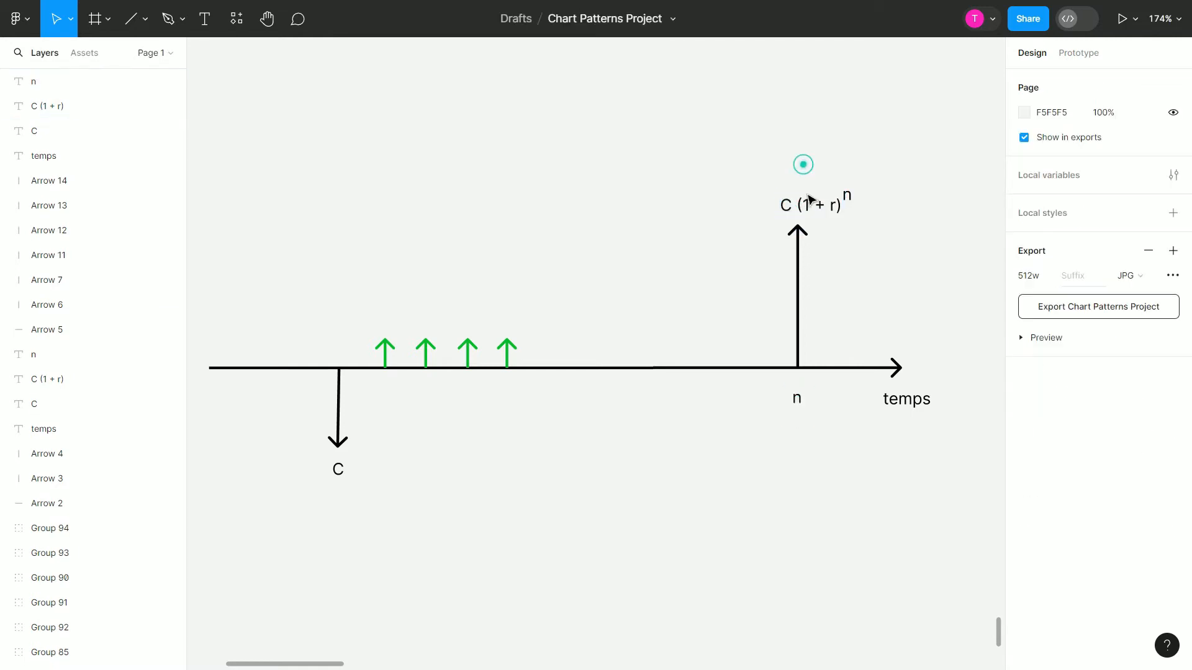
pyautogui.click(846, 198)
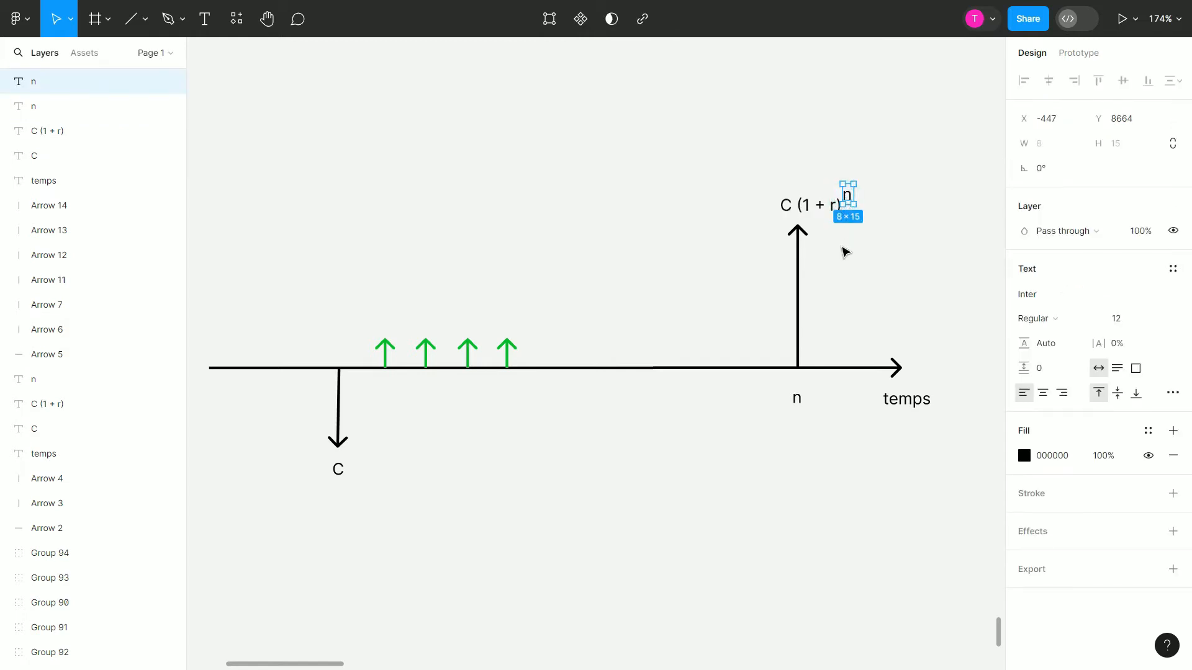
pyautogui.click(844, 250)
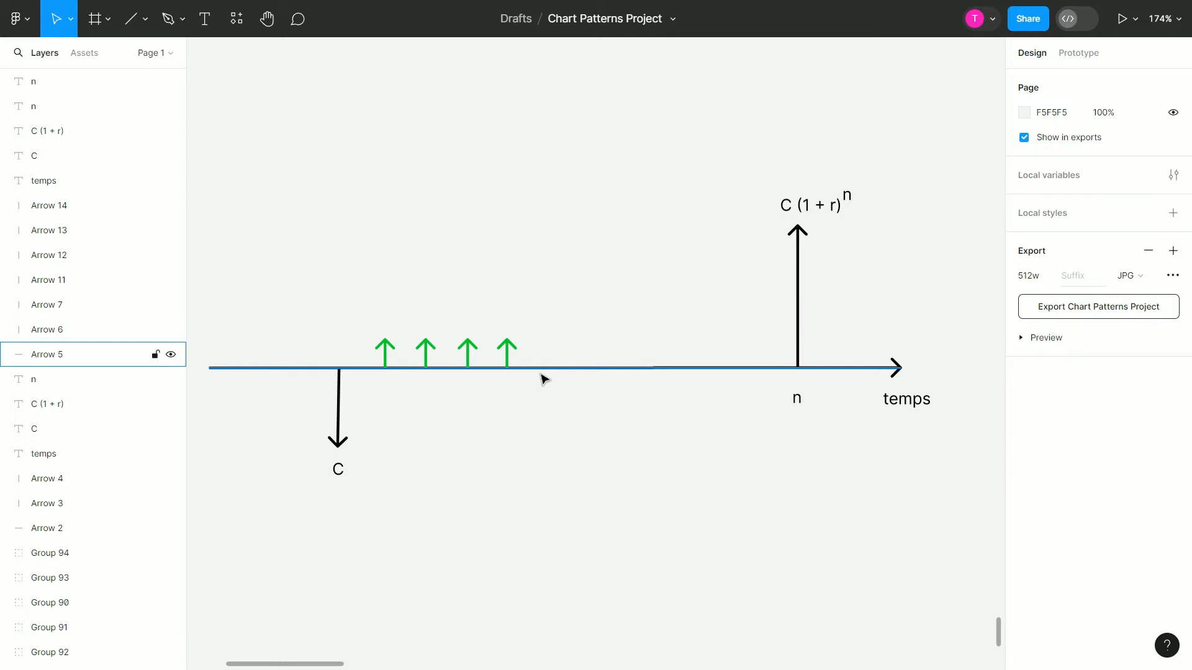
pyautogui.scroll(-5, 568, 413)
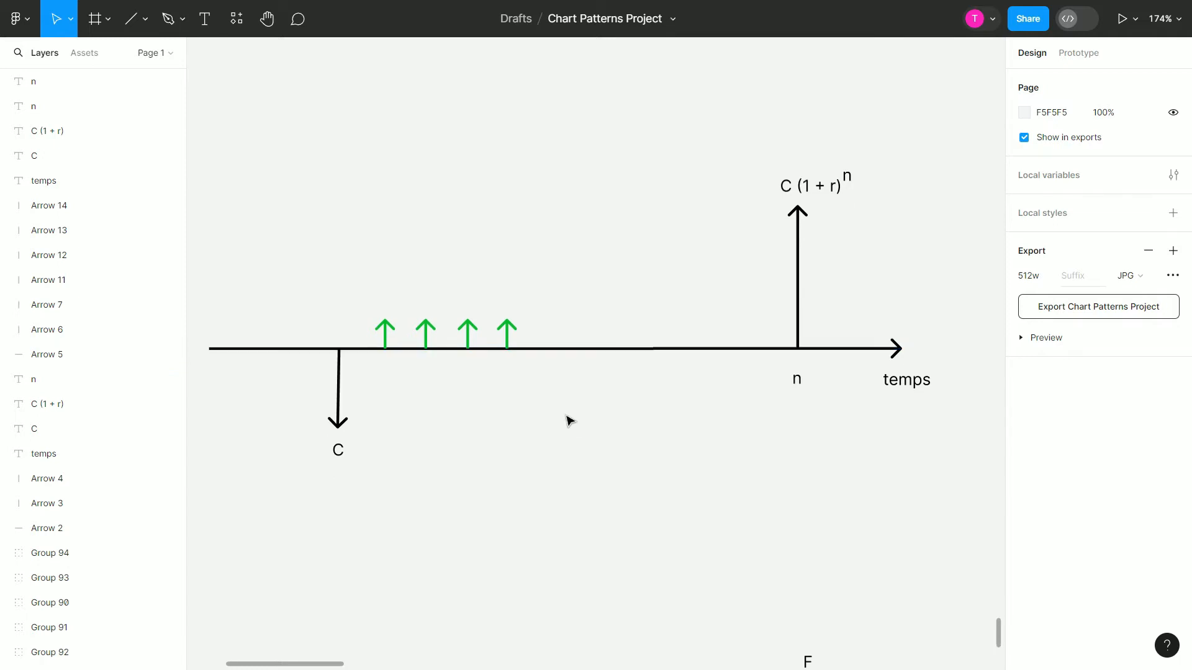
pyautogui.scroll(-3, 571, 405)
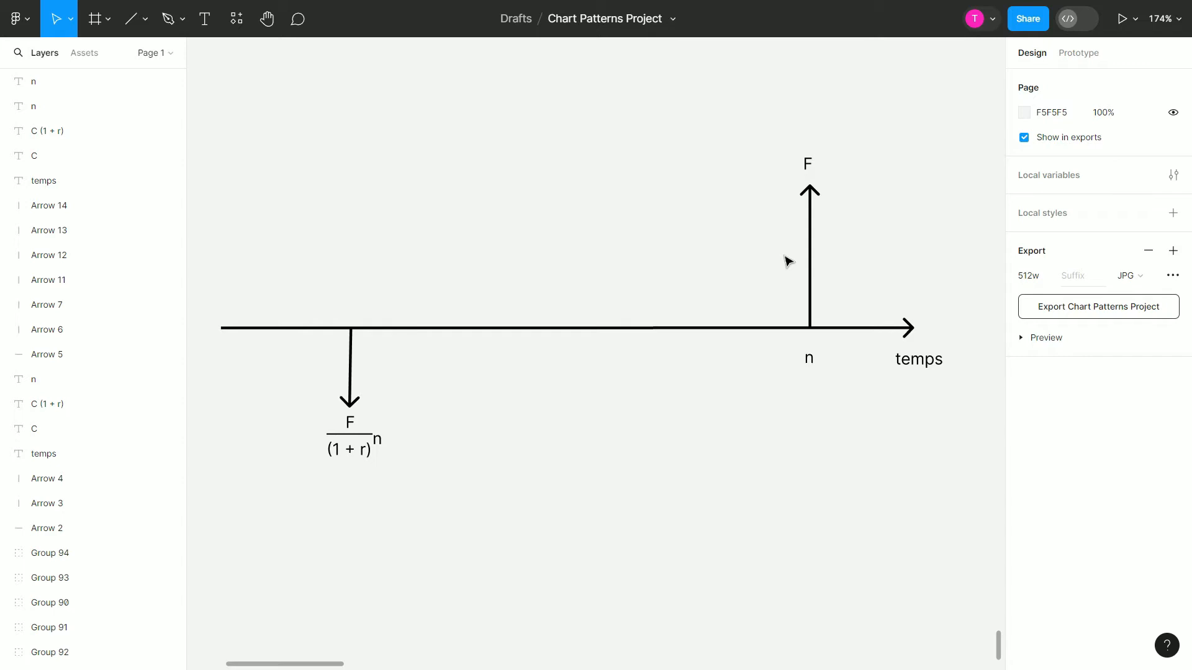
pyautogui.scroll(5, 714, 275)
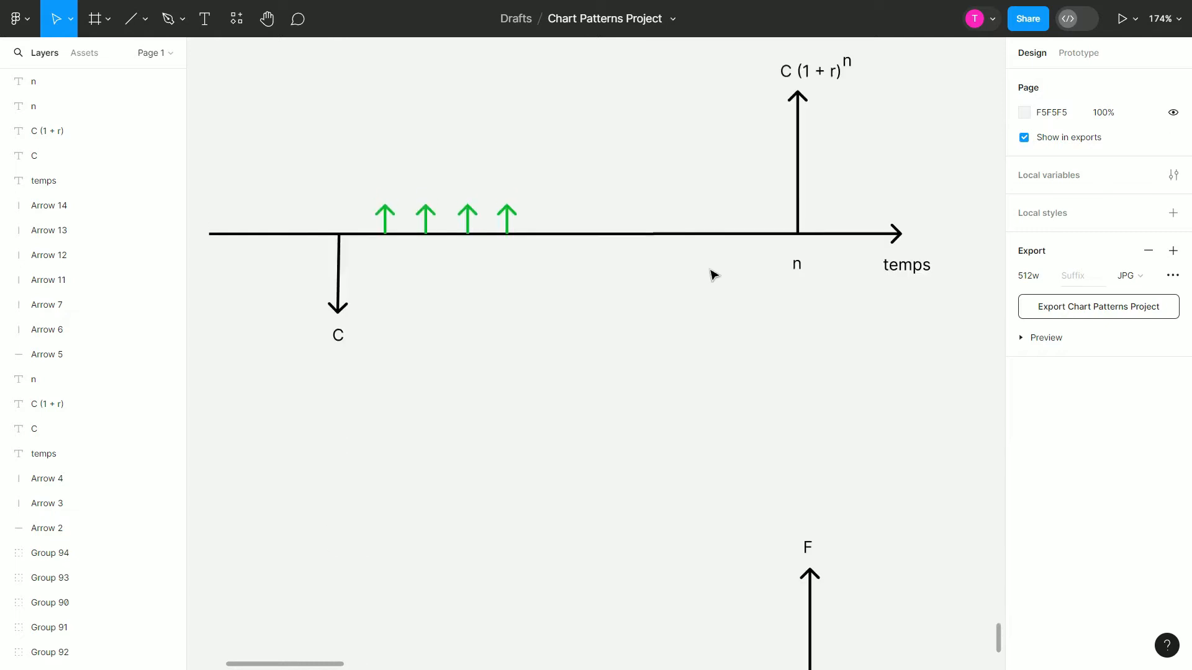
pyautogui.scroll(1, 714, 275)
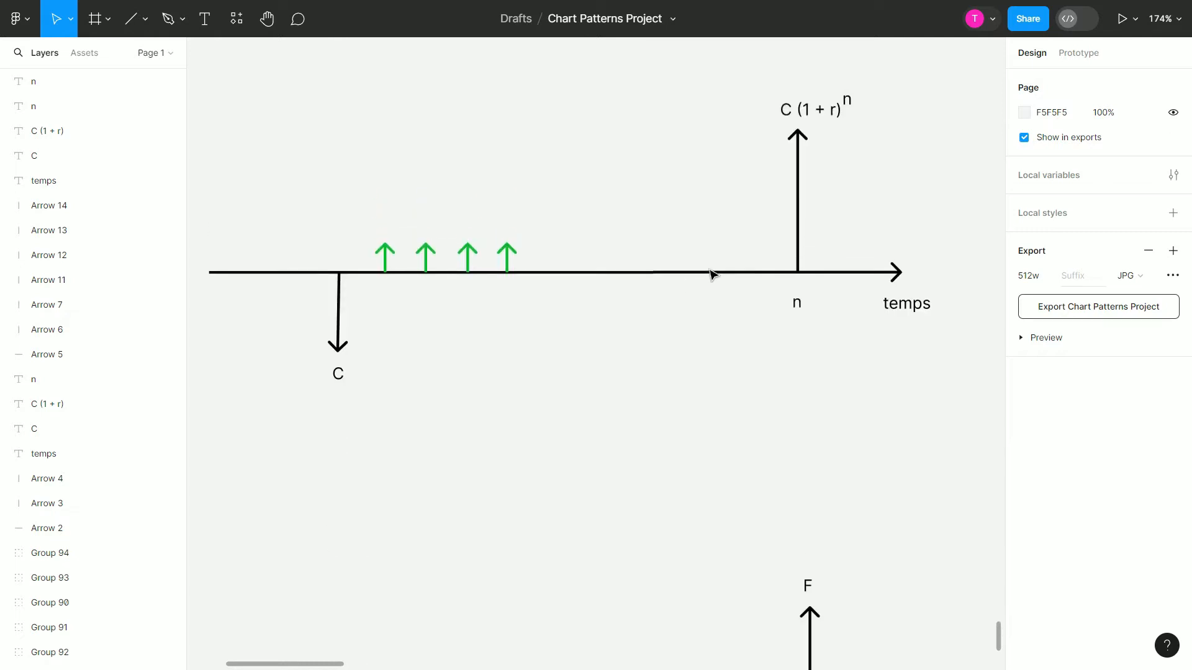
pyautogui.click(339, 356)
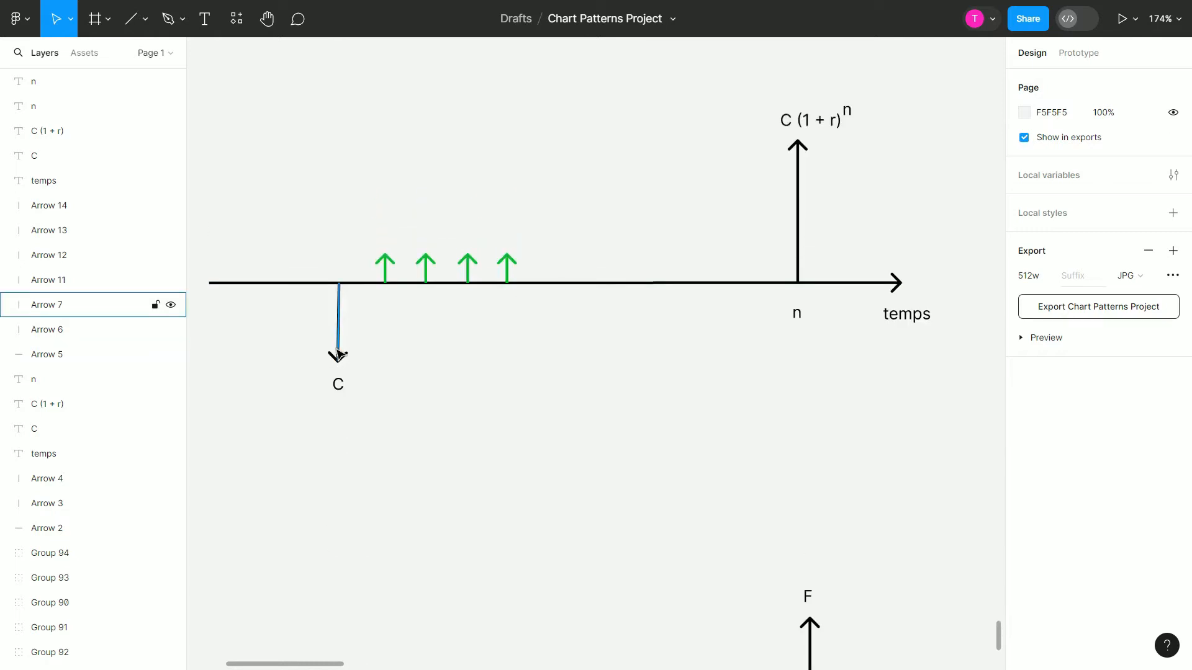
pyautogui.click(800, 250)
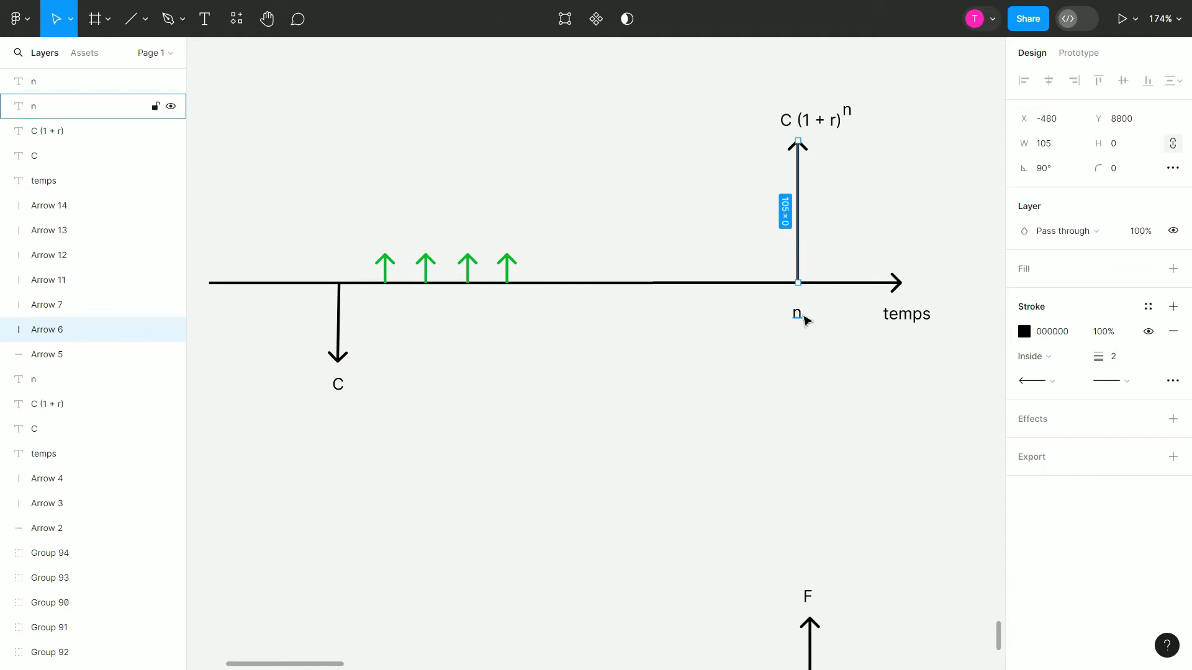
pyautogui.scroll(-5, 804, 320)
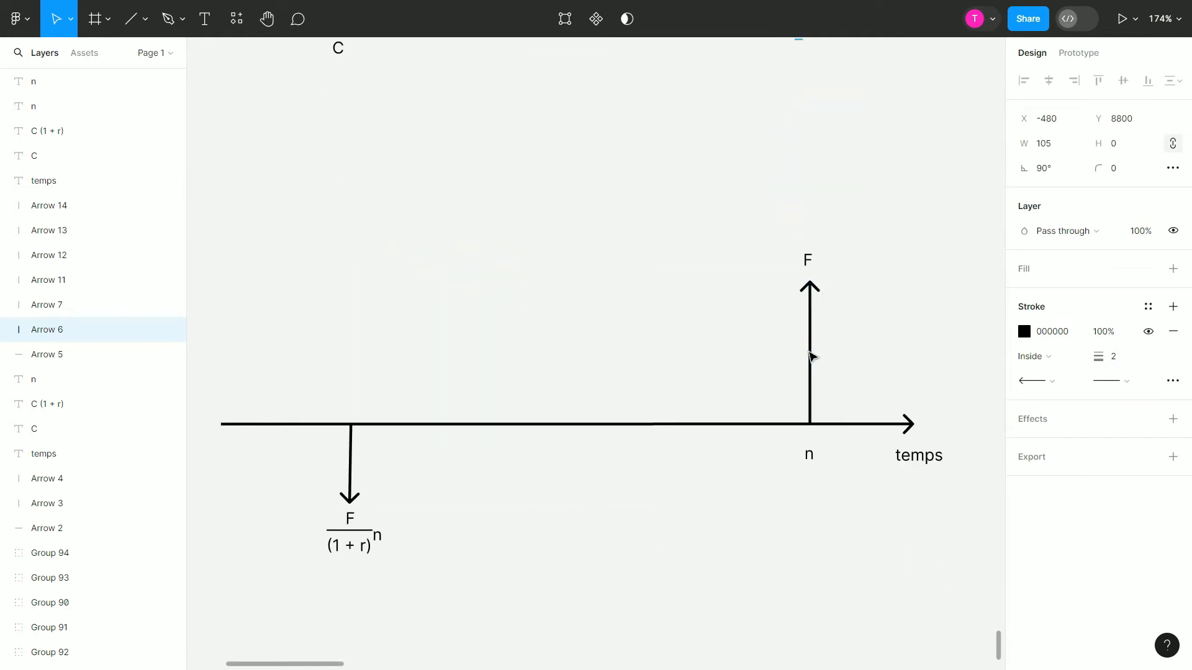
pyautogui.click(810, 351)
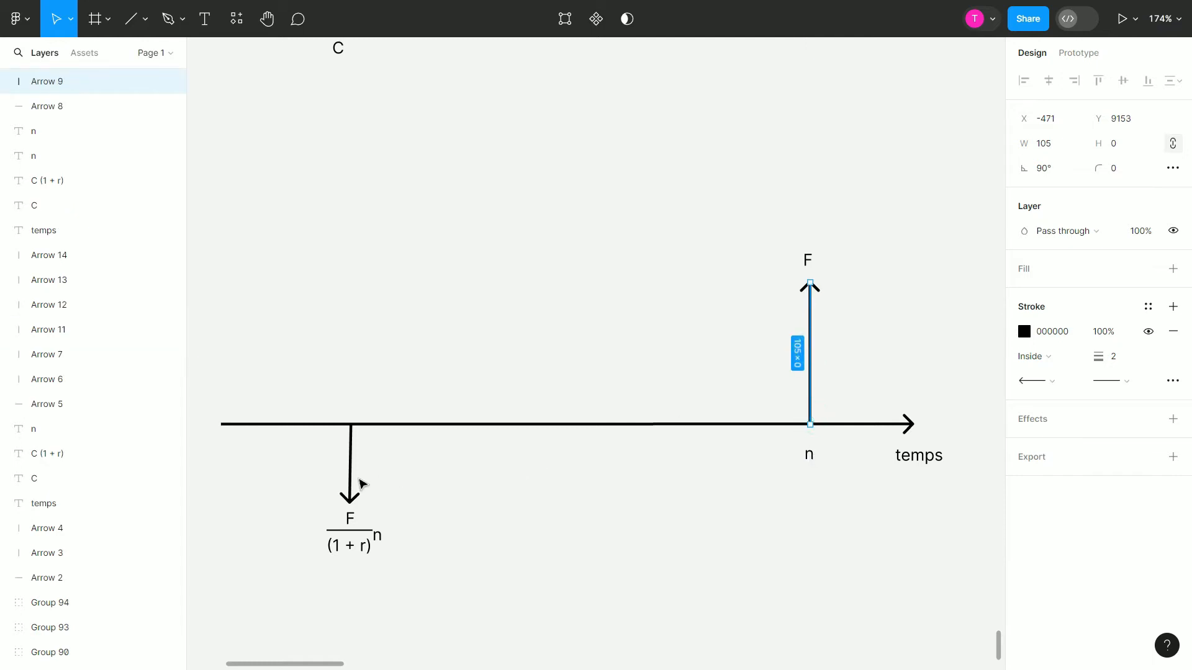
pyautogui.click(349, 479)
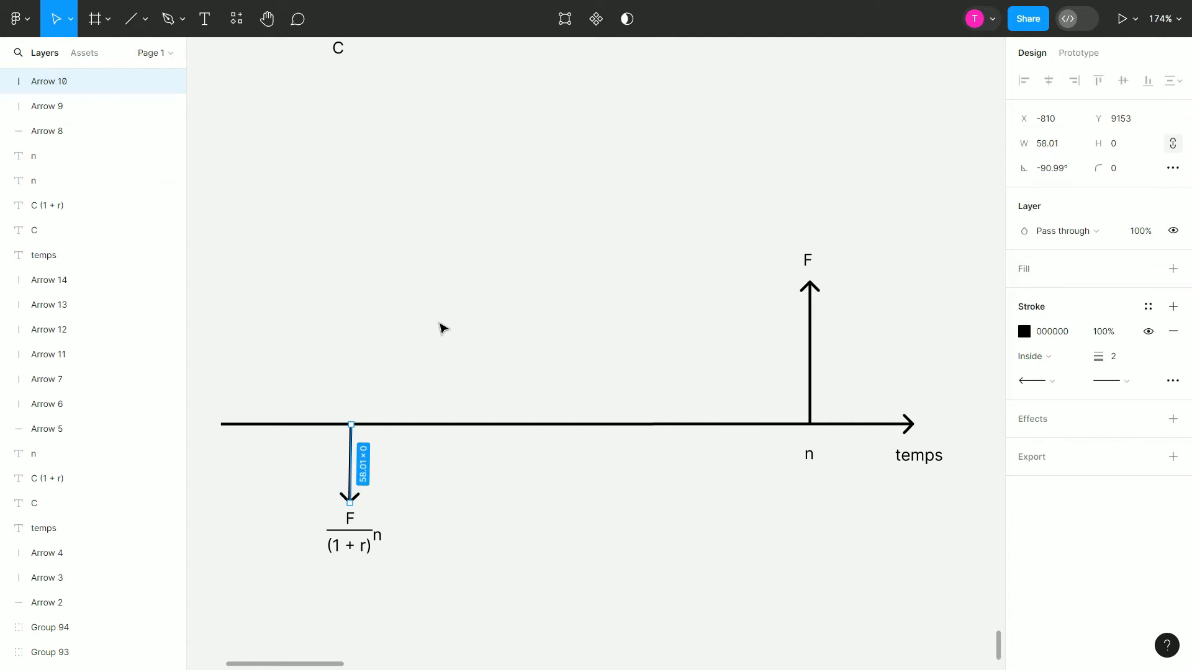
pyautogui.click(582, 287)
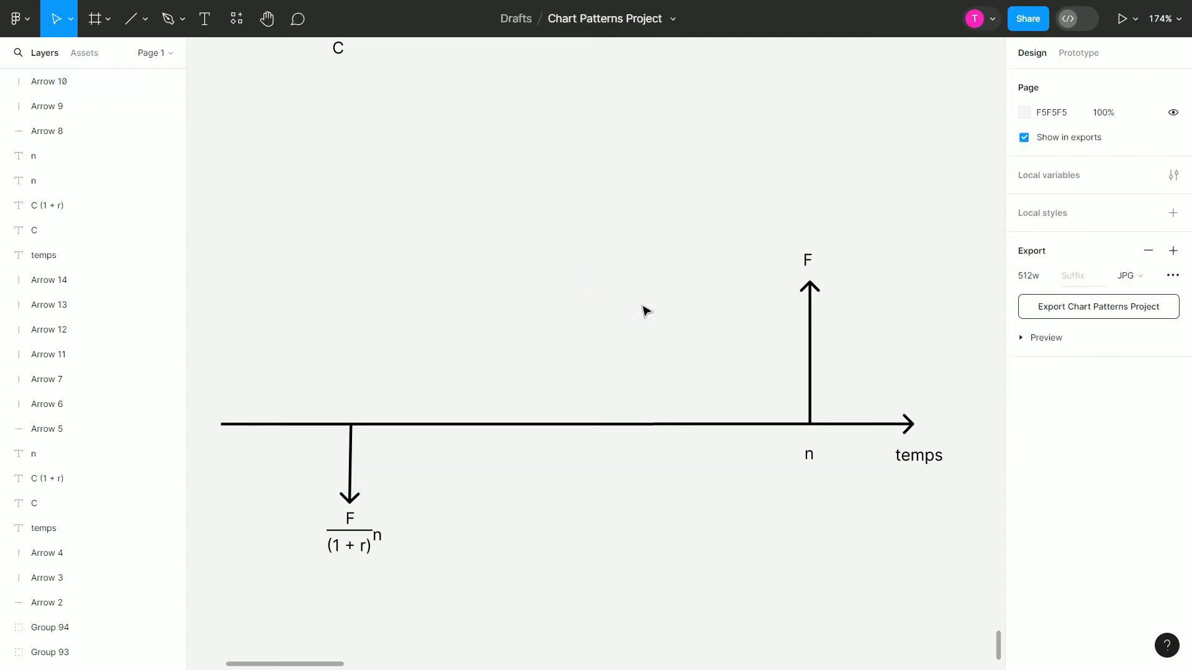
pyautogui.click(812, 263)
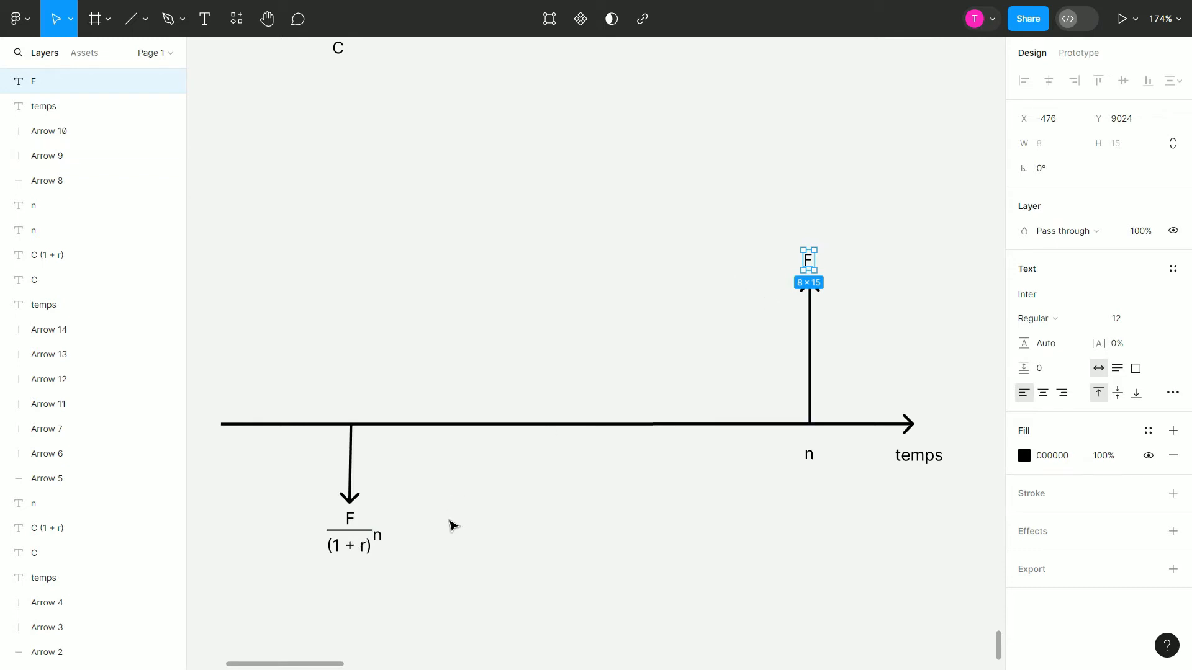
# Step: Duplicate the discounting timeline's "temps" label beside the F/(1 + r)^n formula and change its text to "Valeur Actuelle"
pyautogui.click(906, 458)
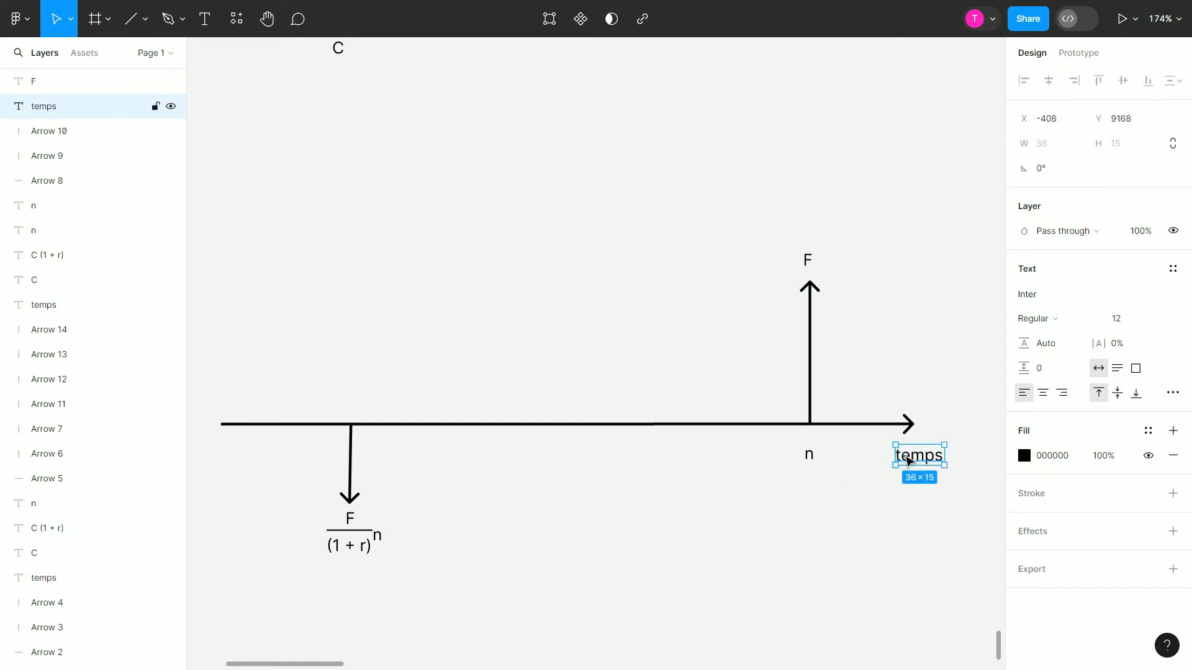
pyautogui.hotkey('ctrl', 'd')
pyautogui.moveTo(908, 460); pyautogui.dragTo(458, 504)
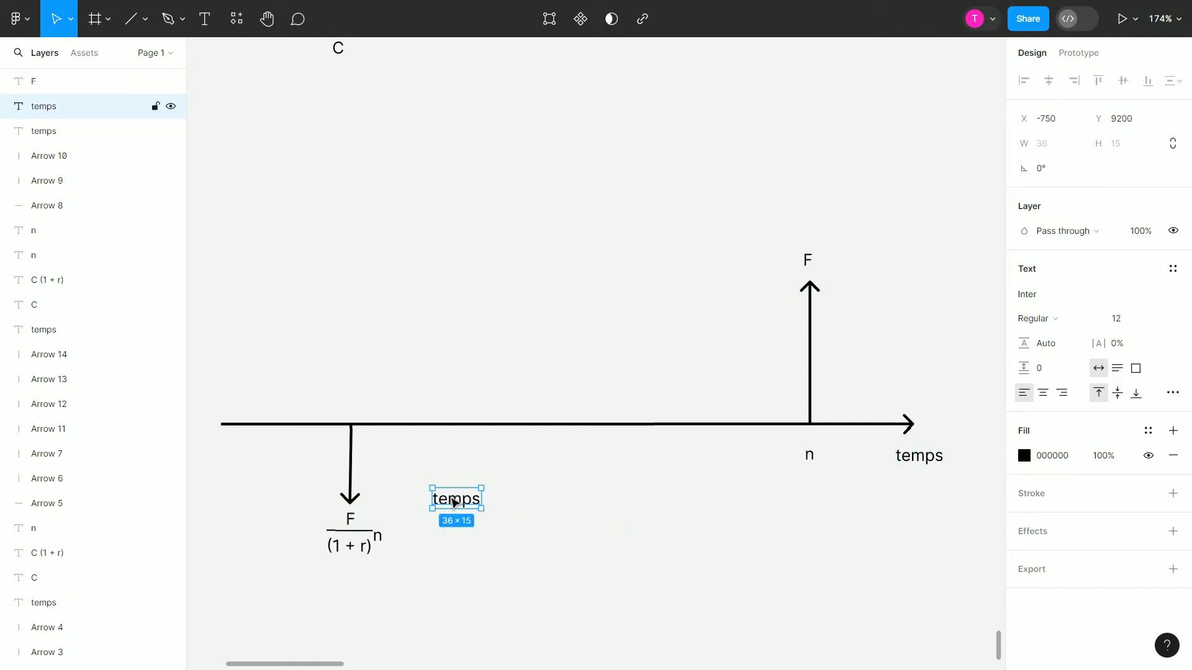
pyautogui.doubleClick(456, 501)
pyautogui.write('Valeur ac')
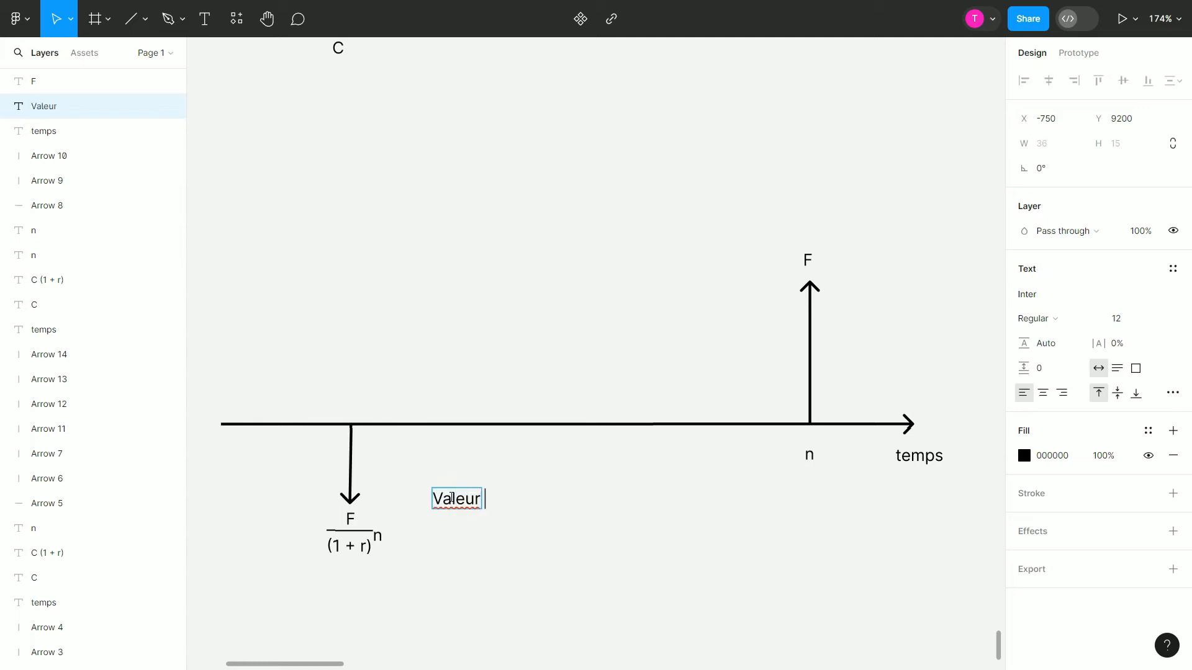
pyautogui.press('BackSpace')
pyautogui.press('BackSpace')
pyautogui.write('A')
pyautogui.press('BackSpace')
pyautogui.write('Actuelle')
pyautogui.click(481, 561)
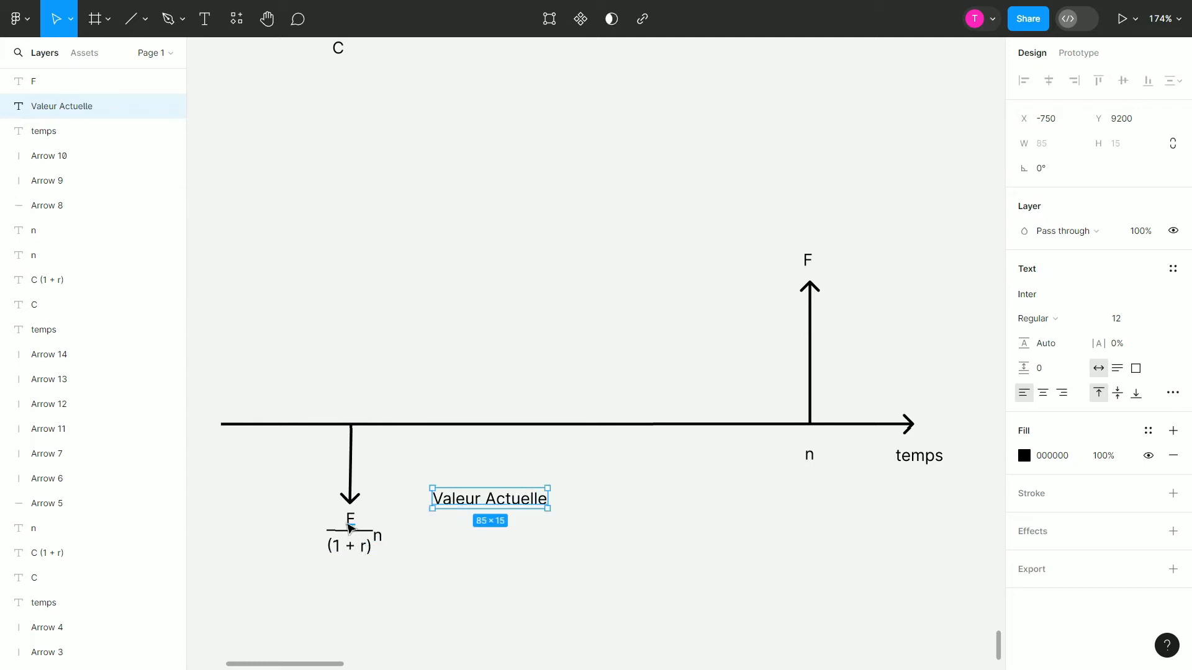
pyautogui.hotkey('ctrl', 'v')
pyautogui.click(347, 519)
pyautogui.click(396, 551)
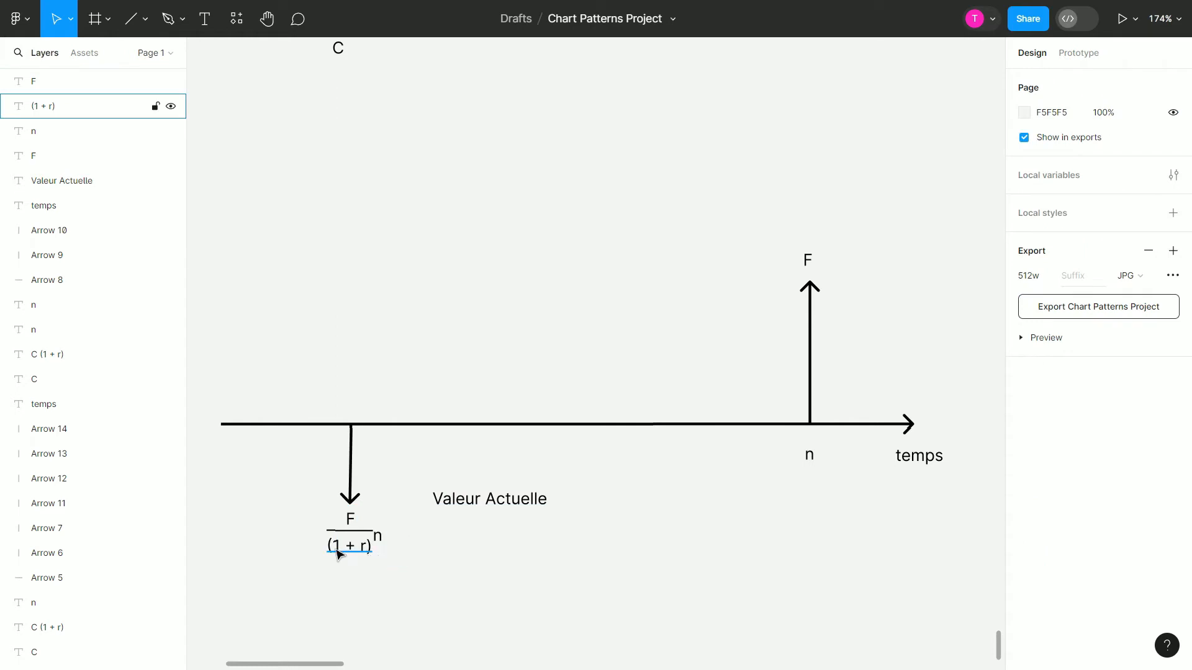
pyautogui.click(368, 531)
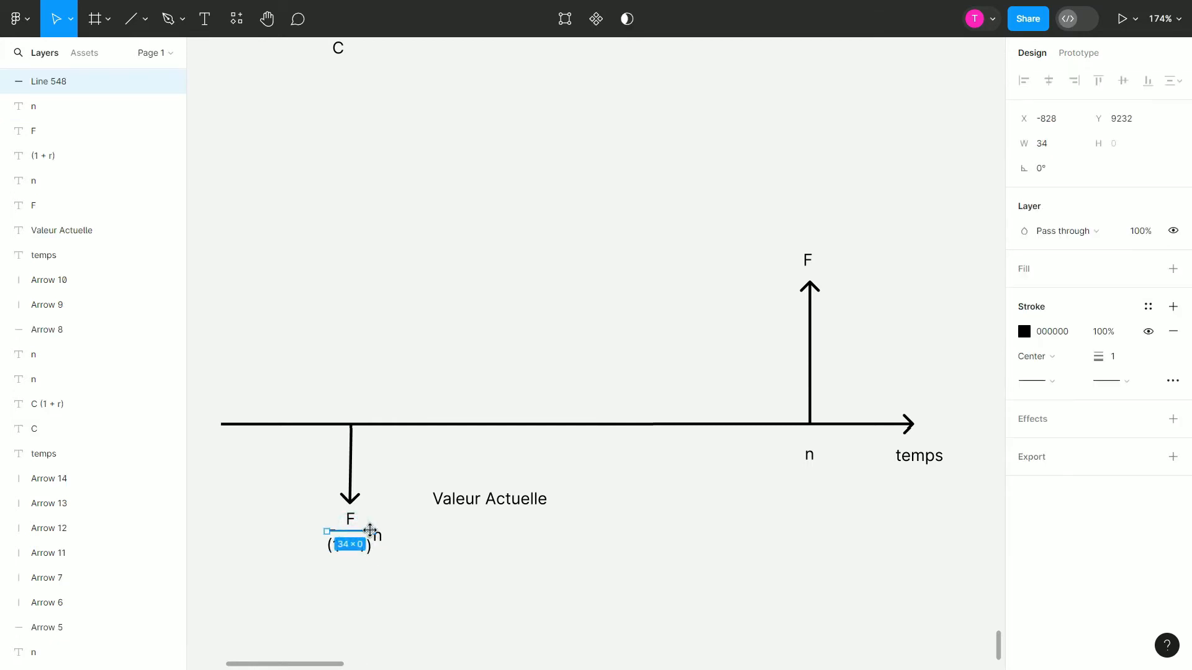
pyautogui.moveTo(370, 530); pyautogui.dragTo(373, 533)
pyautogui.click(460, 602)
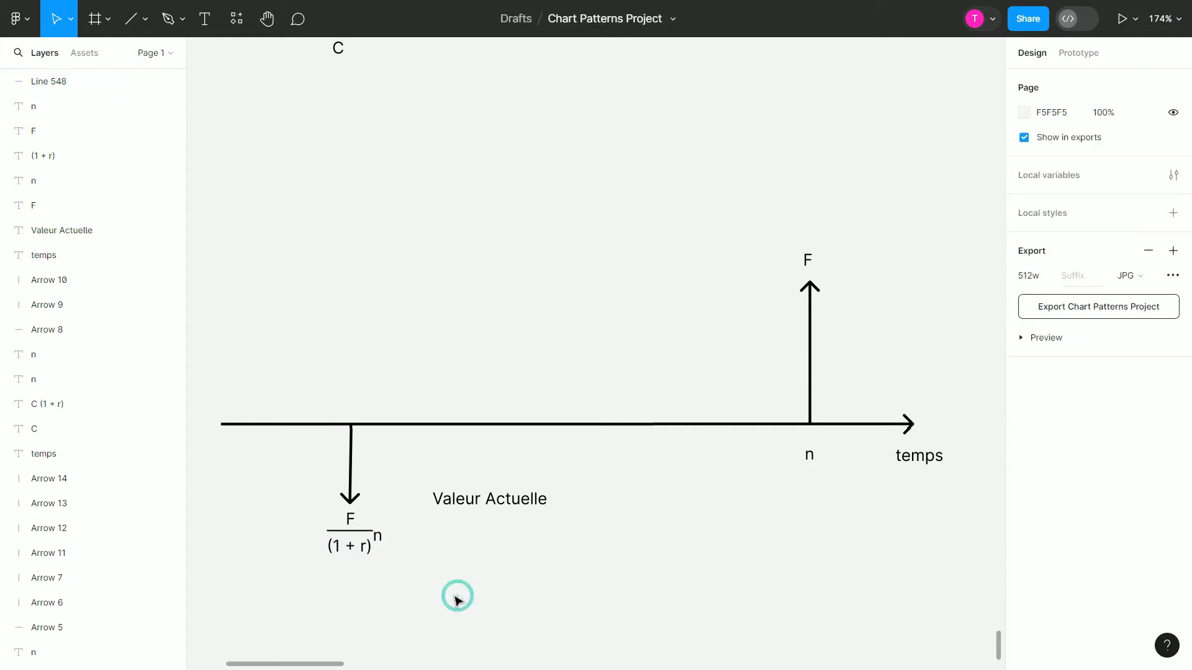
pyautogui.scroll(-1, 390, 445)
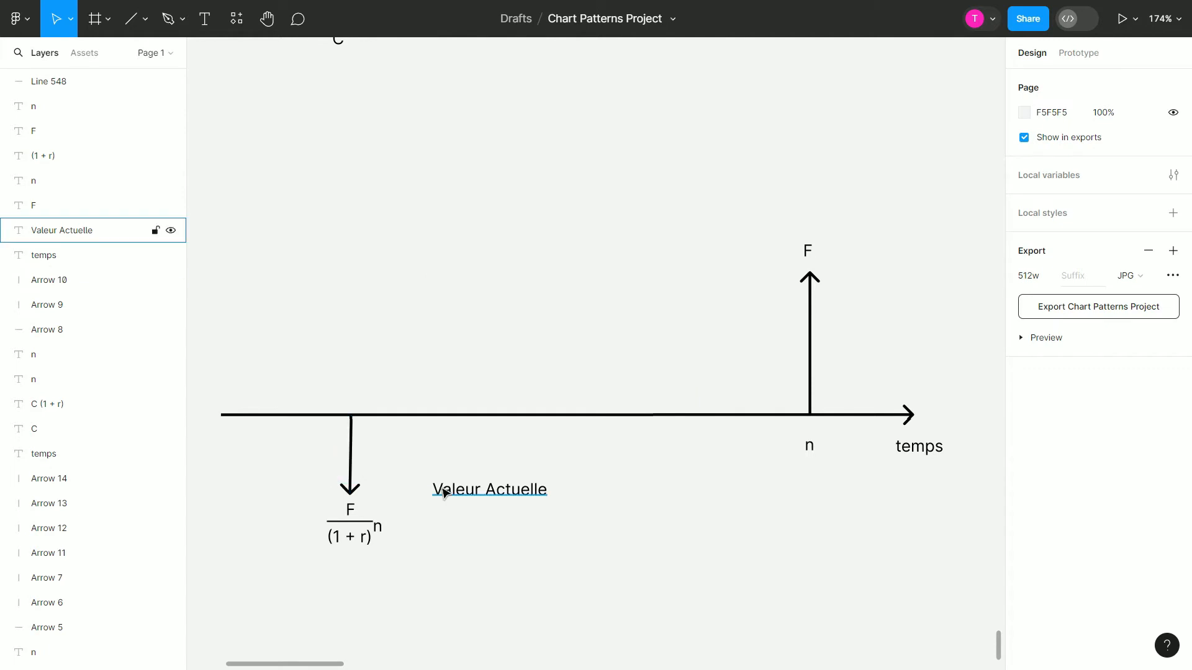
# Step: Compare the discounting timeline's F arrow and "Valeur Actuelle" label with the compound-interest timeline above it
pyautogui.click(810, 354)
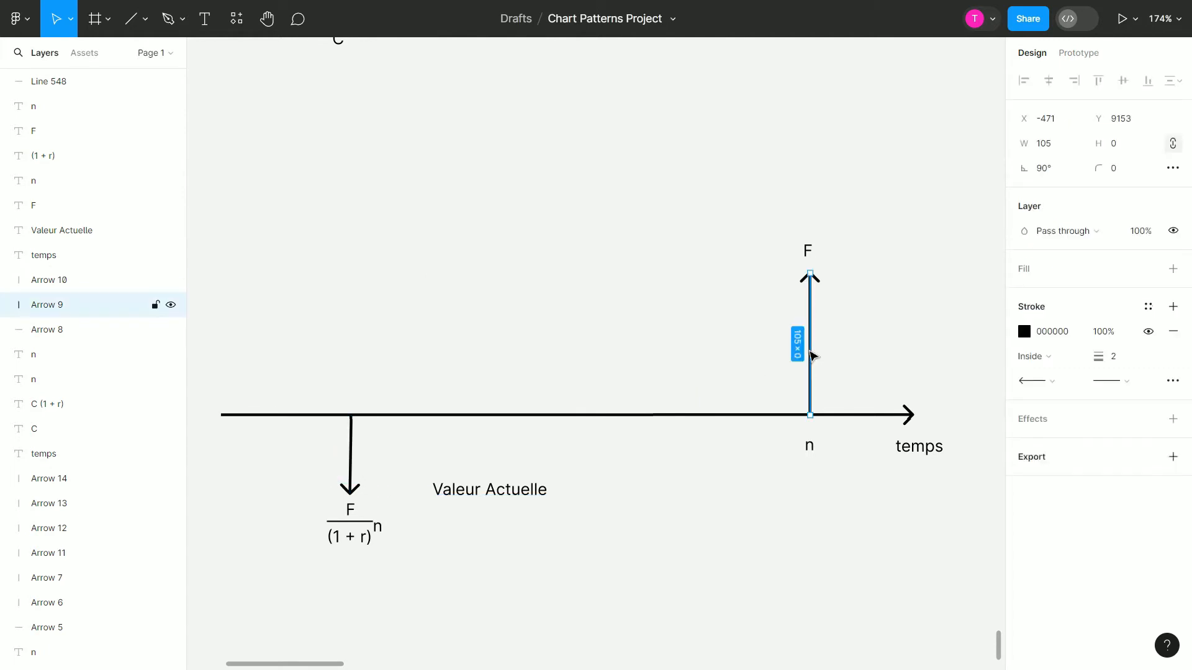
pyautogui.click(695, 483)
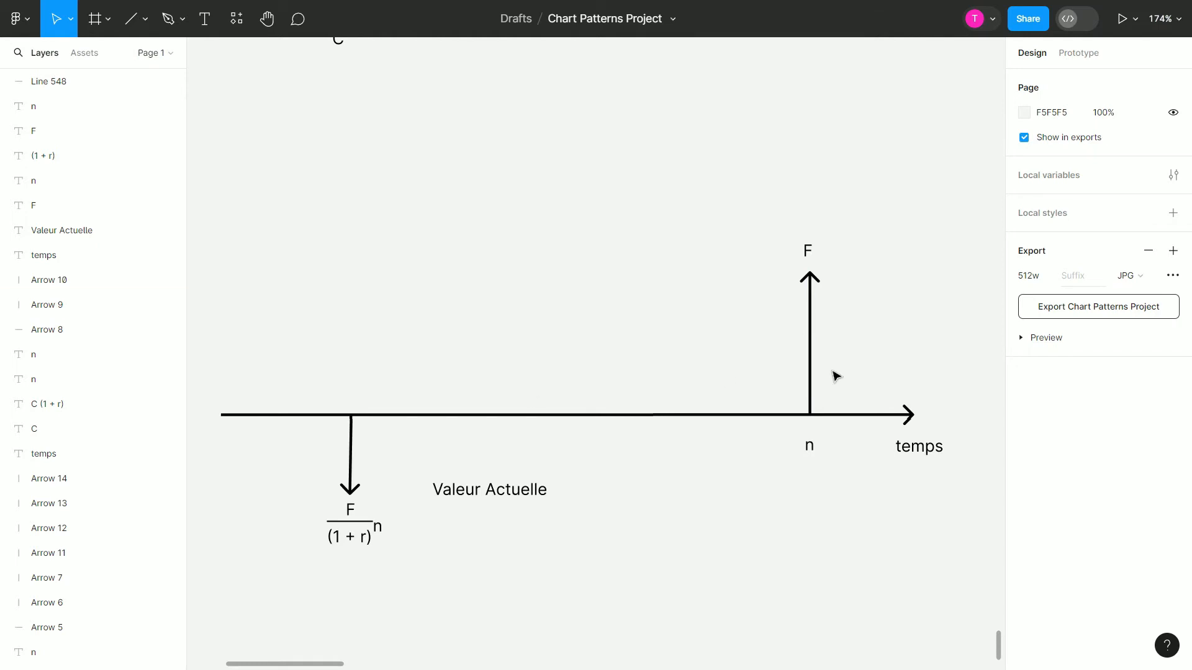
pyautogui.scroll(10, 713, 362)
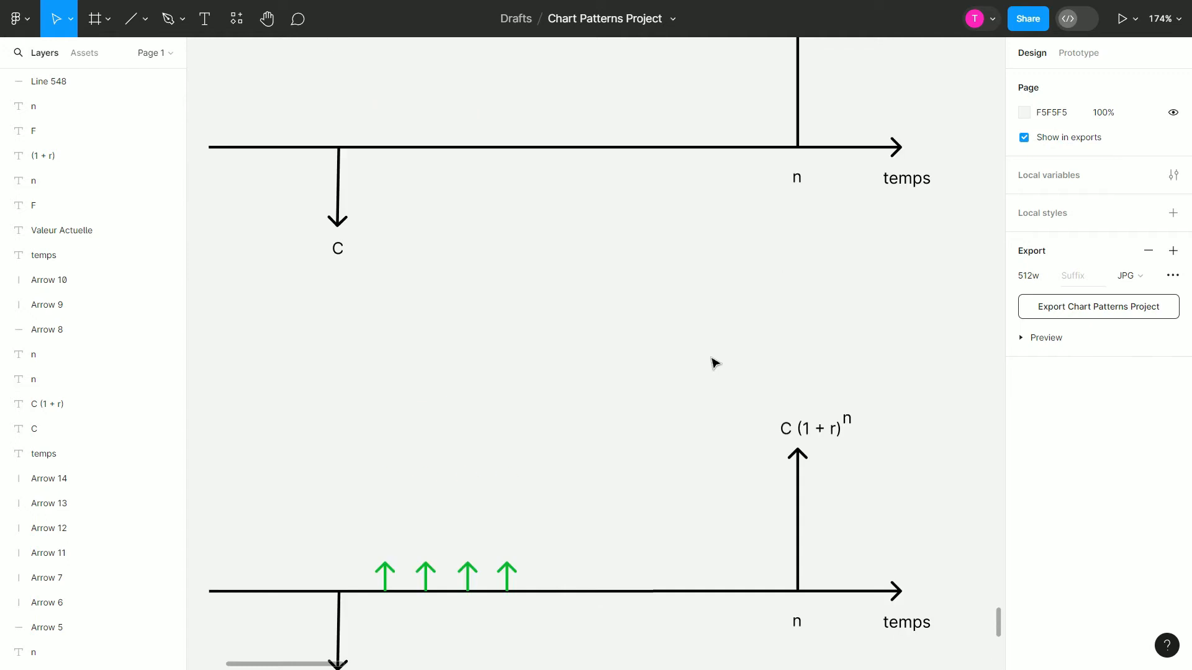
pyautogui.scroll(-2, 715, 362)
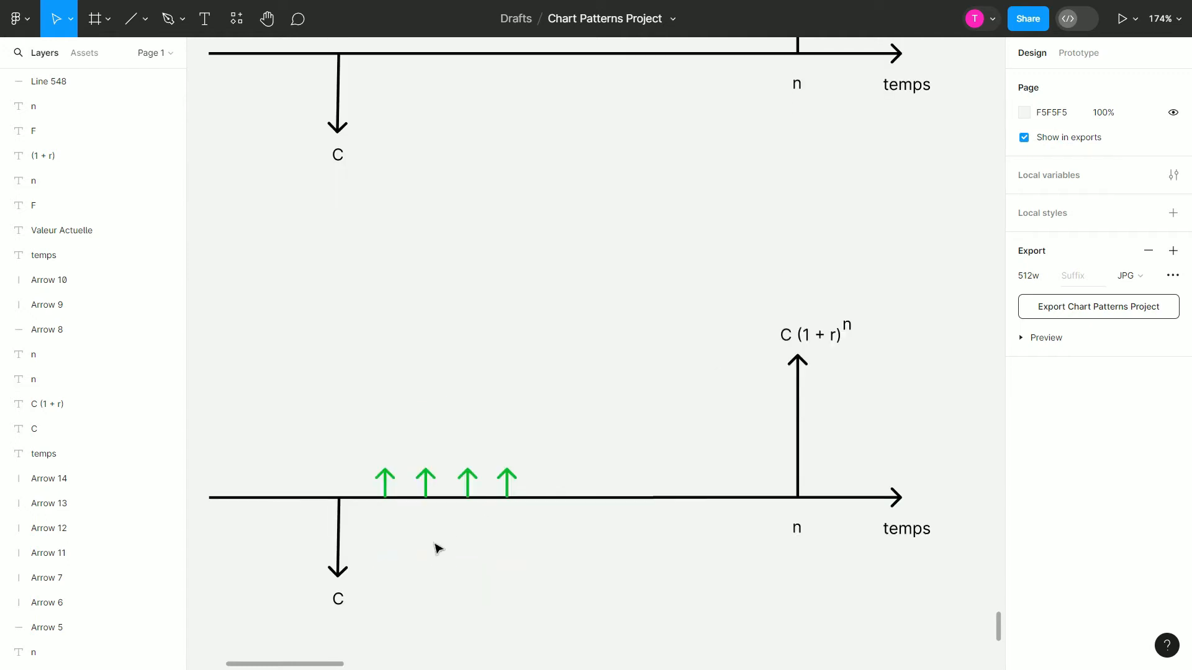
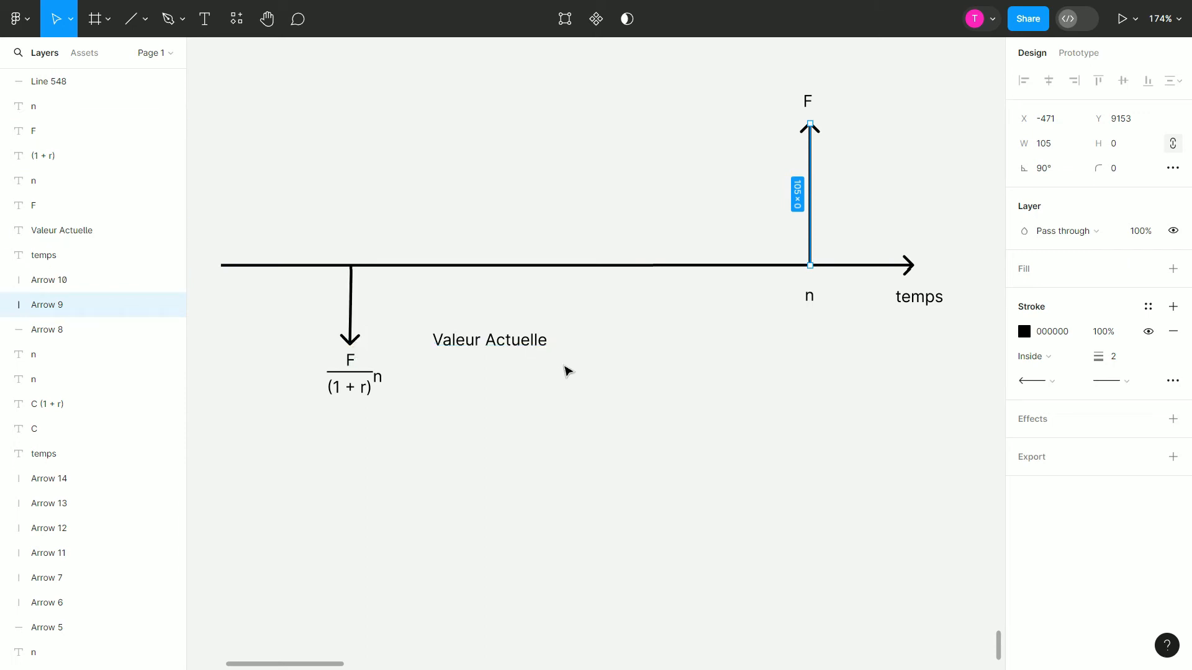
pyautogui.scroll(1, 568, 371)
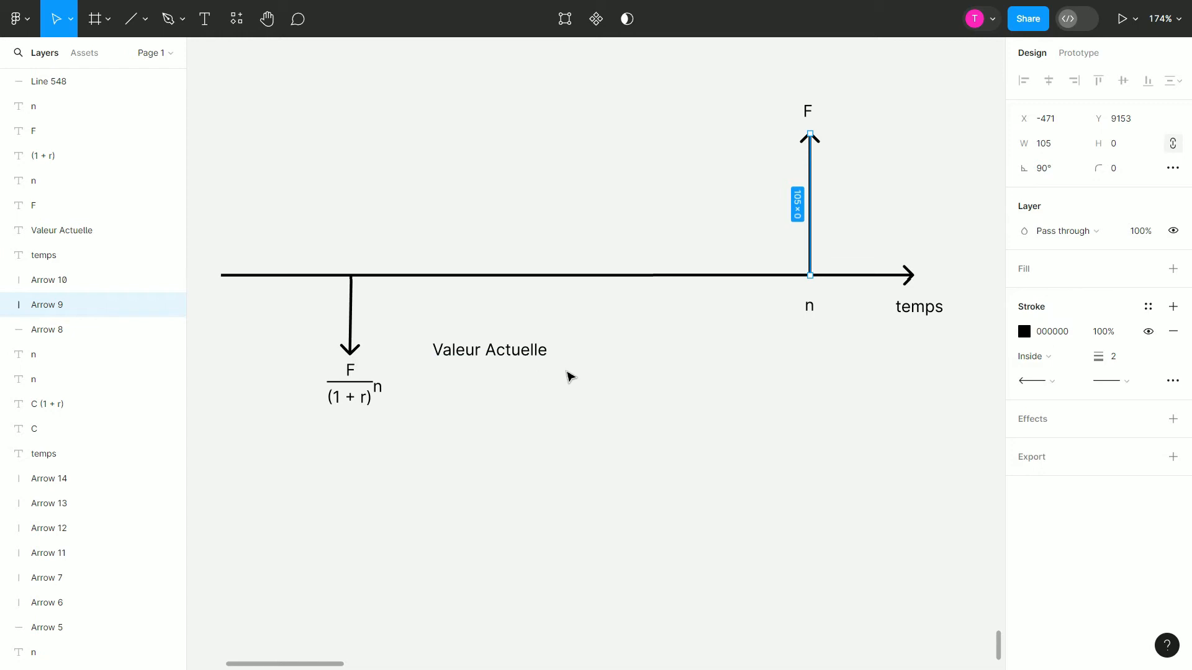
pyautogui.click(526, 352)
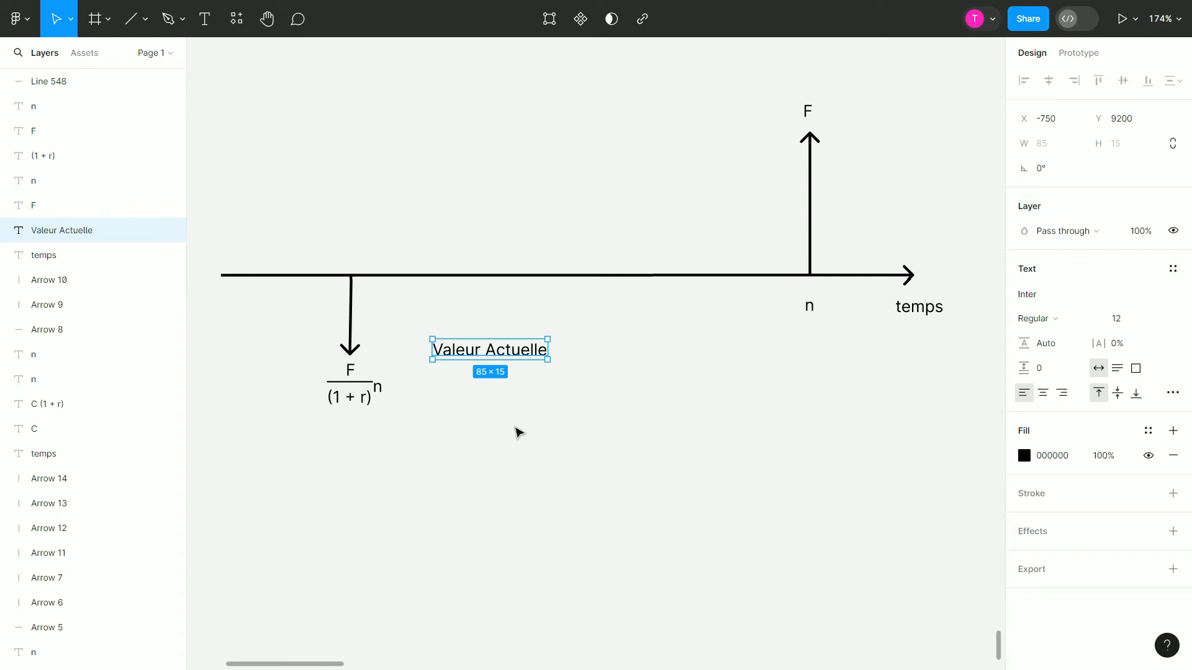
pyautogui.click(593, 365)
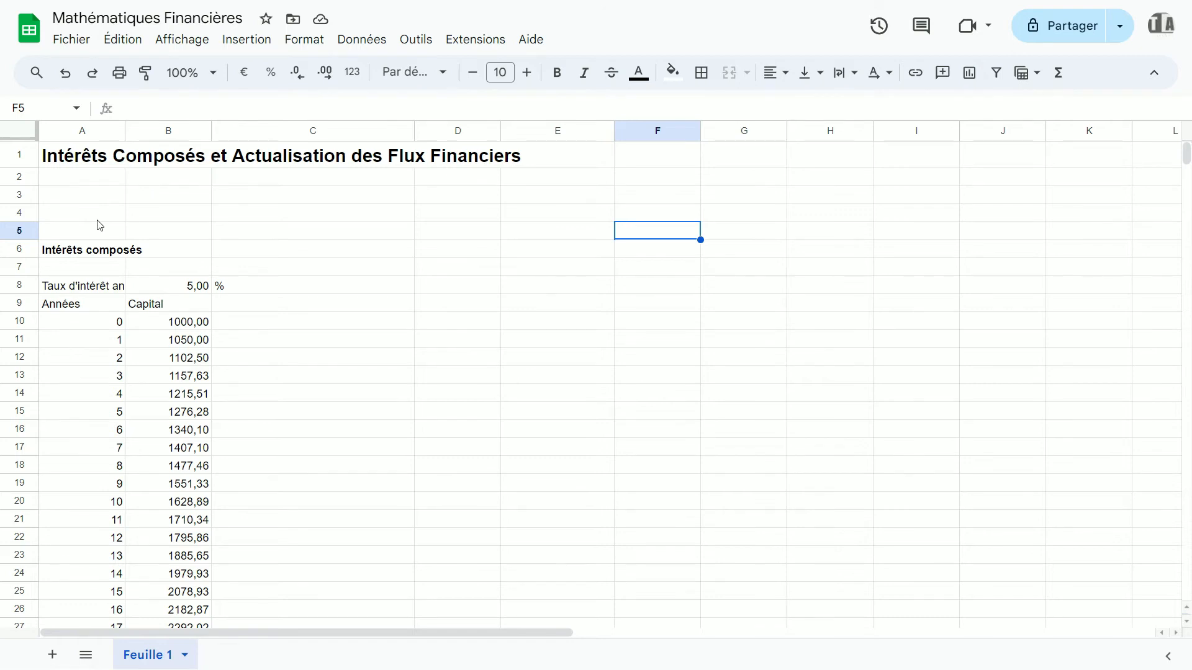
# Step: Switch to the Mathématiques Financières spreadsheet in Google Sheets and widen column A to fit the full "Taux d'intérêt annuel" label
pyautogui.scroll(-1, 98, 220)
pyautogui.click(89, 171)
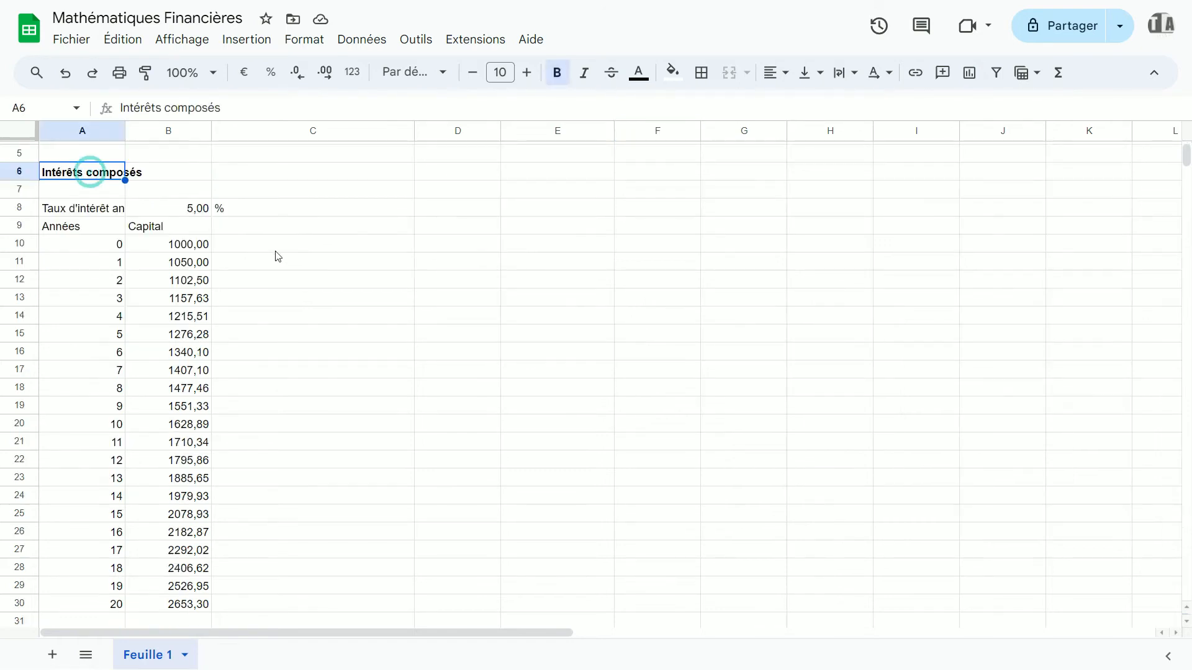
pyautogui.scroll(1, 274, 251)
pyautogui.scroll(-1, 274, 250)
pyautogui.moveTo(124, 129); pyautogui.dragTo(166, 129)
# Step: Examine the annual interest rate, the years and starting capital, and how the year 1 capital formula in B11 references them
pyautogui.click(118, 209)
pyautogui.click(240, 210)
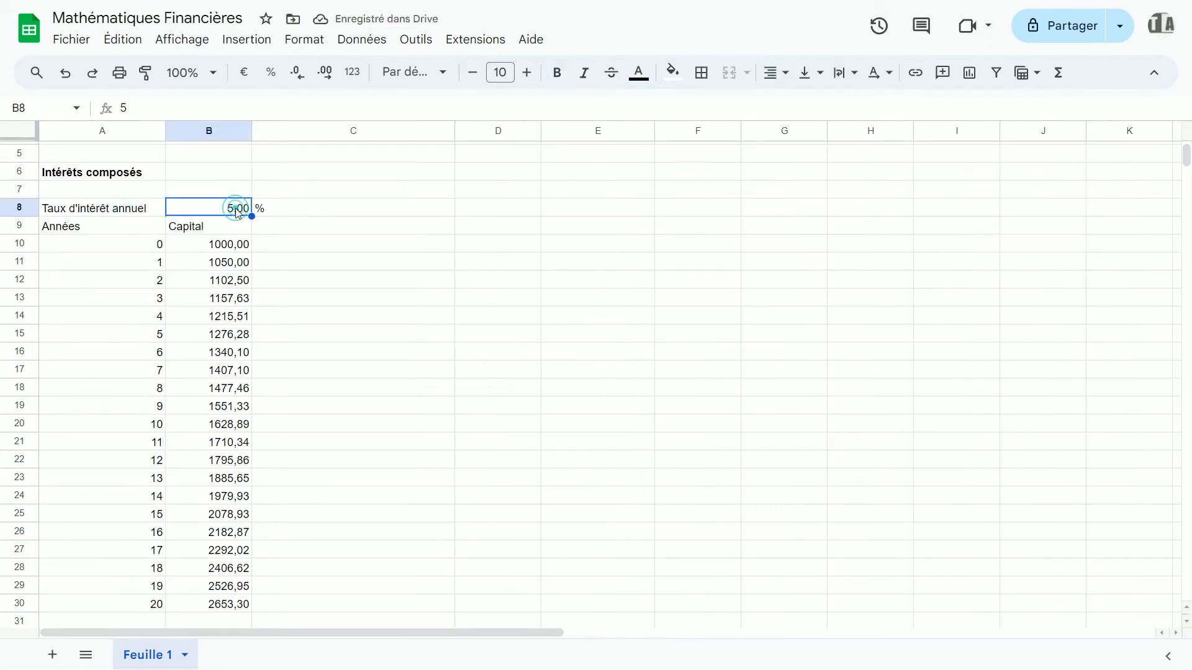
pyautogui.click(121, 231)
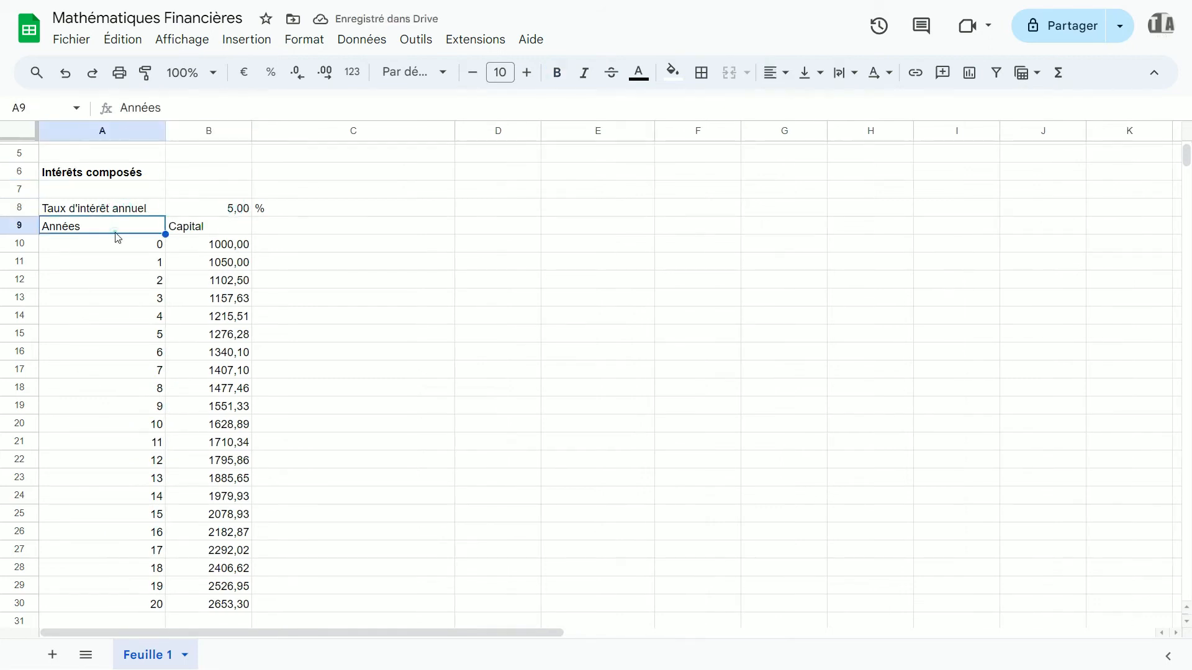
pyautogui.click(224, 249)
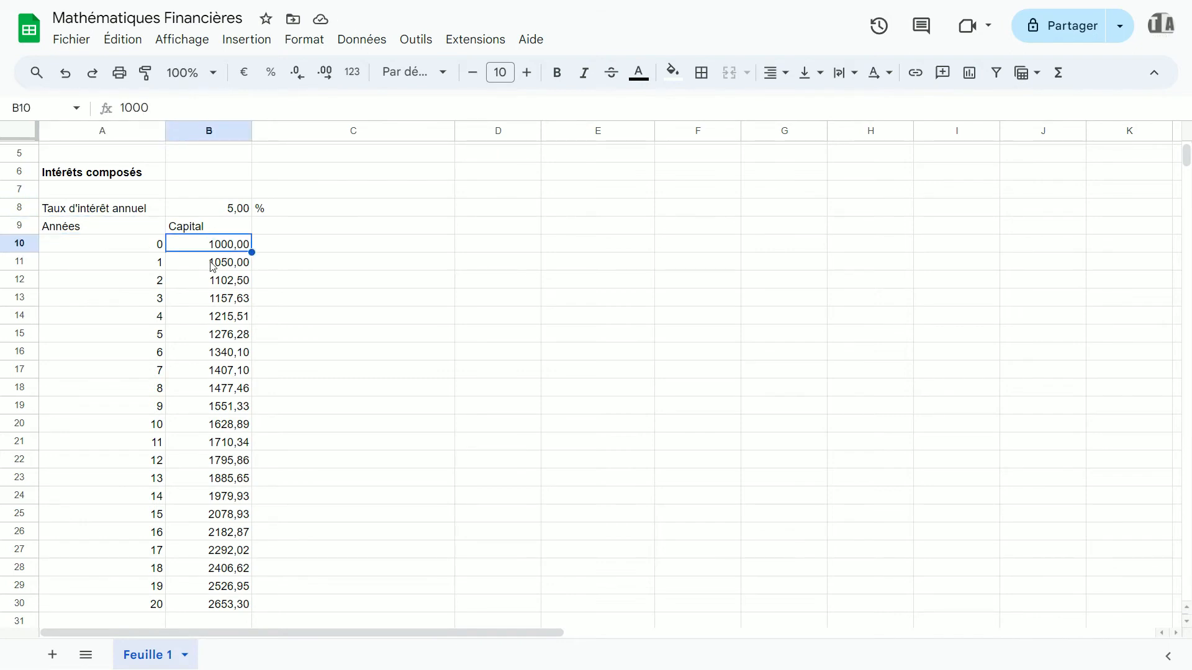
pyautogui.click(213, 266)
pyautogui.click(127, 109)
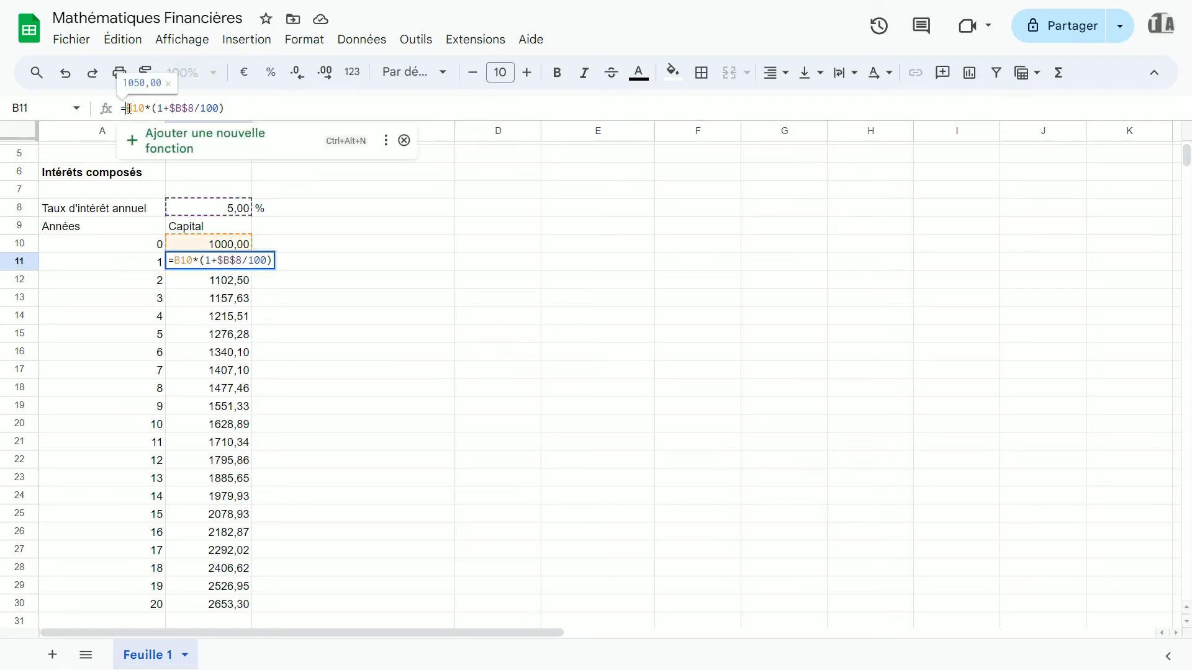
pyautogui.doubleClick(128, 109)
pyautogui.click(154, 108)
pyautogui.moveTo(163, 108); pyautogui.dragTo(188, 108)
pyautogui.click(259, 110)
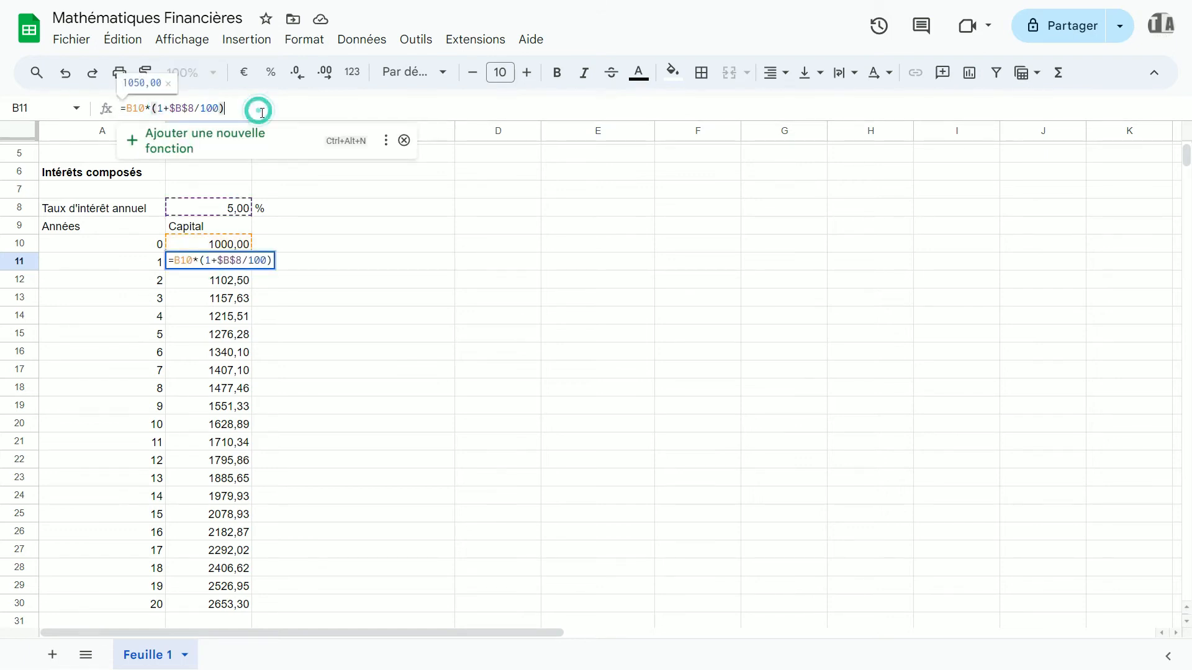
pyautogui.press('Return')
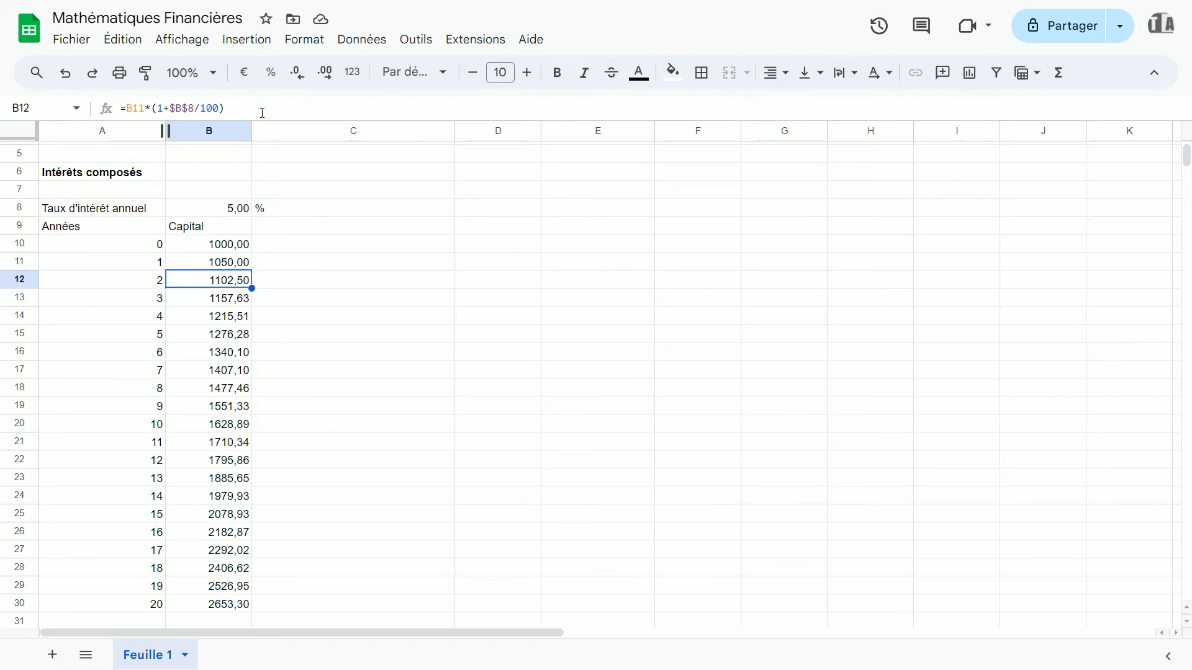
# Step: Examine the absolute rate reference in the year 2 capital formula and follow the capital column down to year 20
pyautogui.click(233, 279)
pyautogui.click(176, 108)
pyautogui.moveTo(170, 108); pyautogui.dragTo(196, 107)
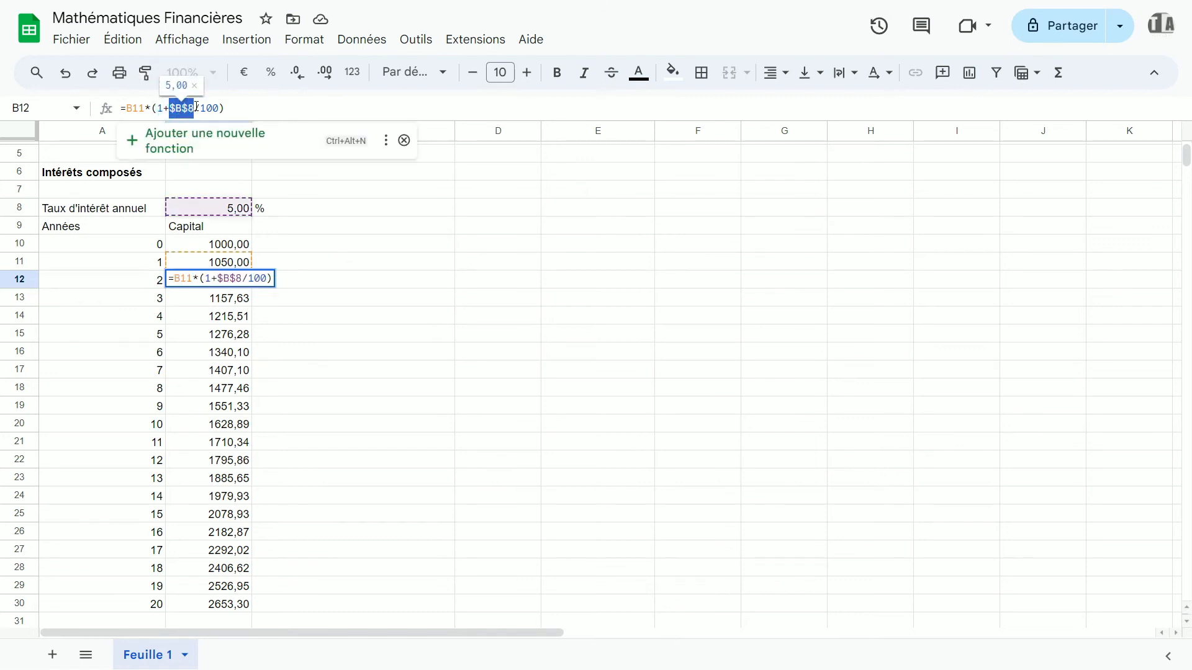
pyautogui.click(217, 264)
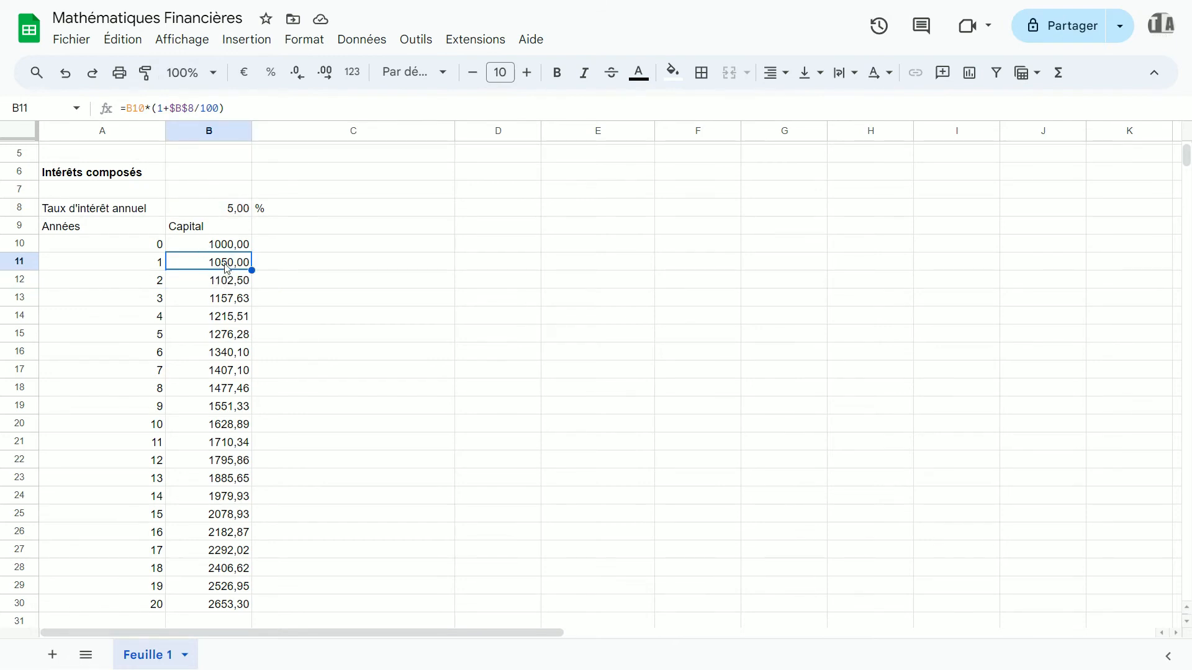
pyautogui.click(225, 282)
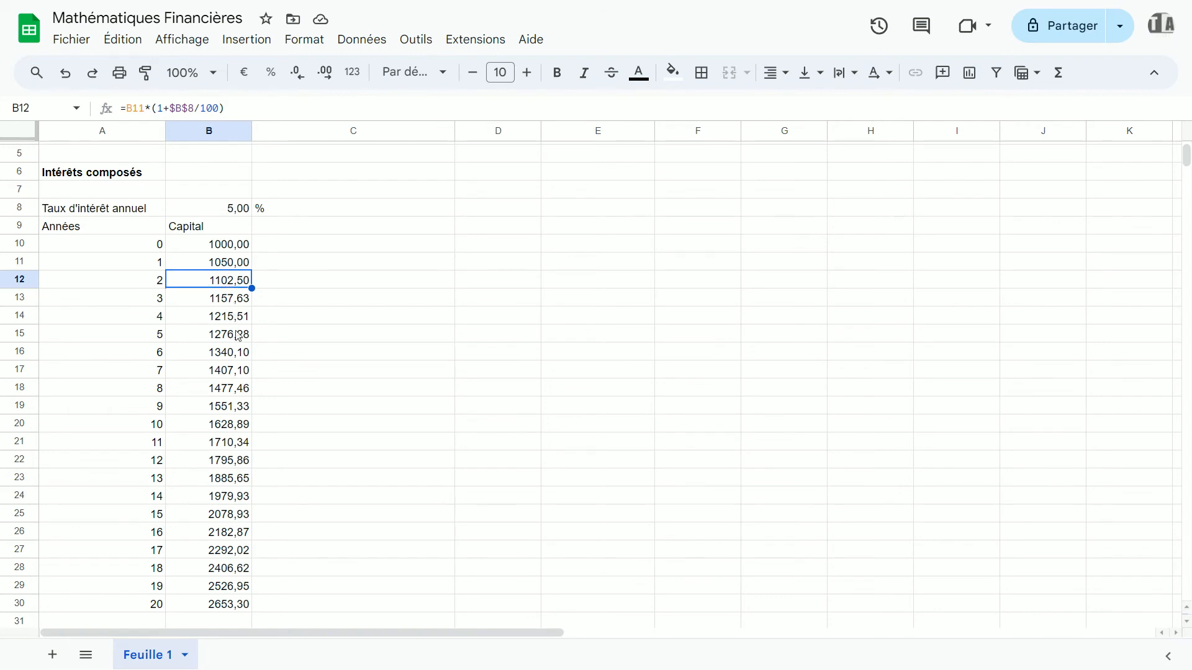
pyautogui.scroll(-3, 234, 335)
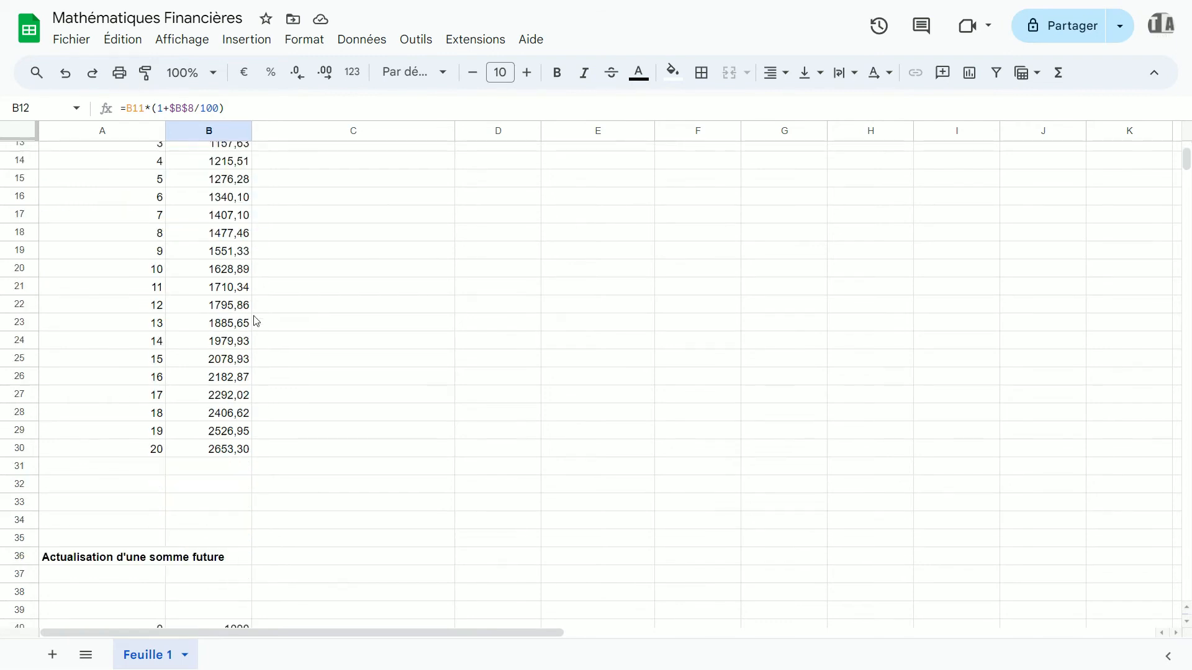
pyautogui.click(236, 457)
pyautogui.scroll(3, 306, 399)
pyautogui.scroll(-1, 266, 473)
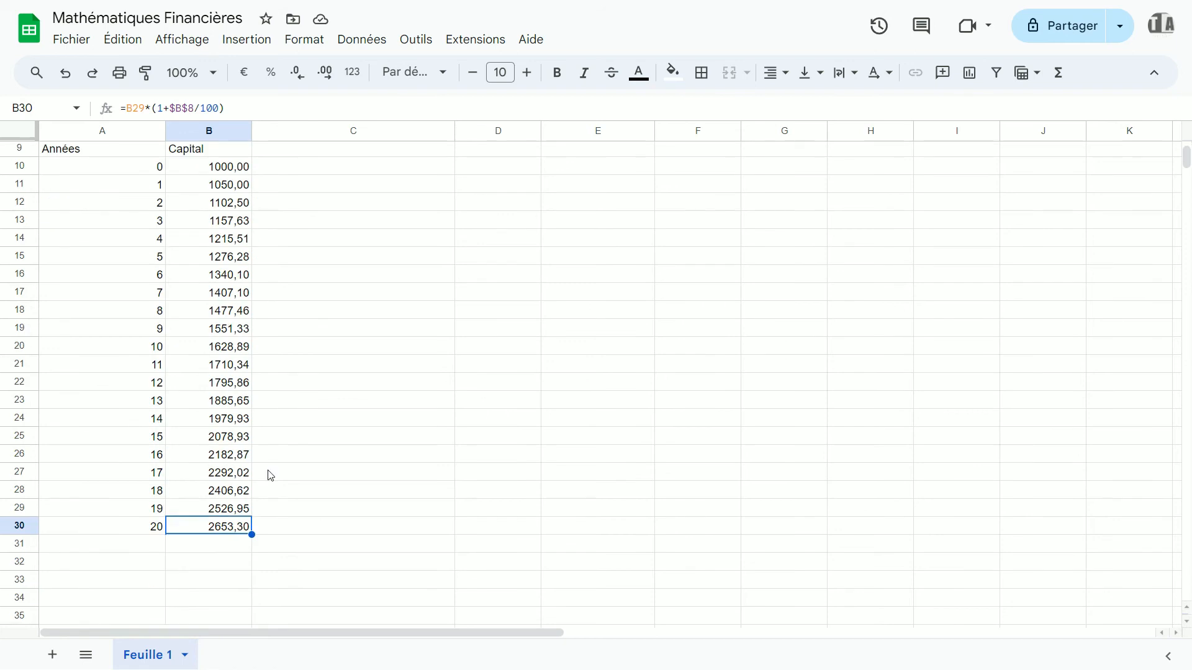
pyautogui.scroll(1, 260, 459)
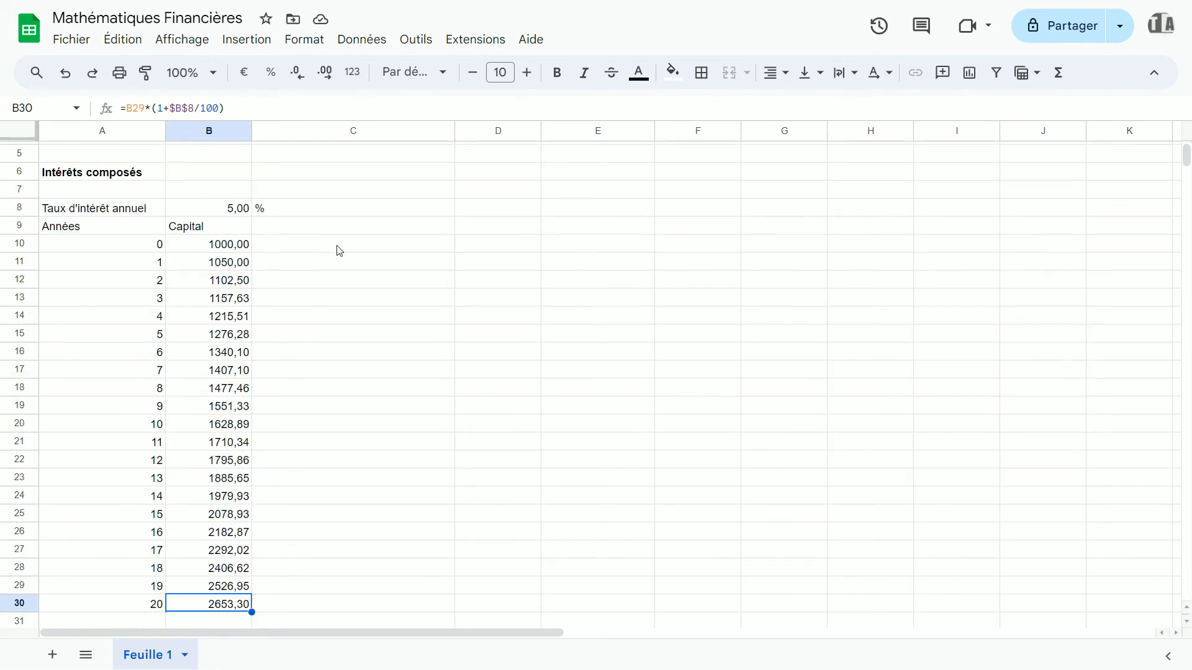
# Step: Enter the direct compound-interest formula =B10*(1+B8/100)^20 in C30, beside the year 20 capital
pyautogui.scroll(-2, 328, 378)
pyautogui.click(343, 455)
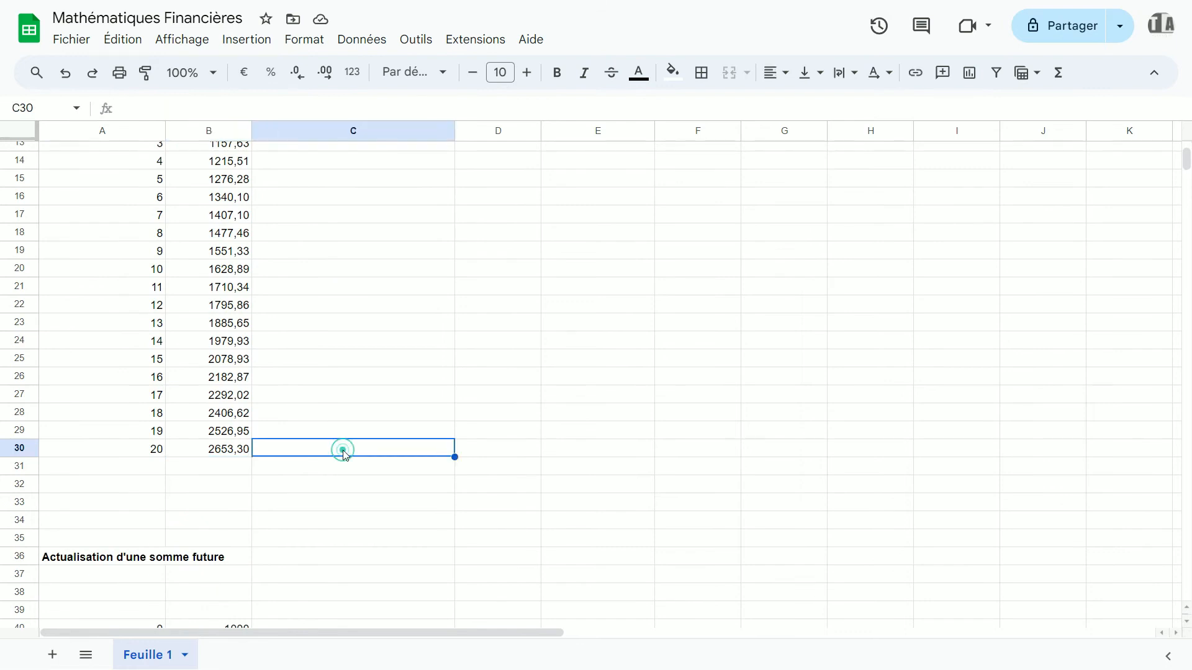
pyautogui.write('=')
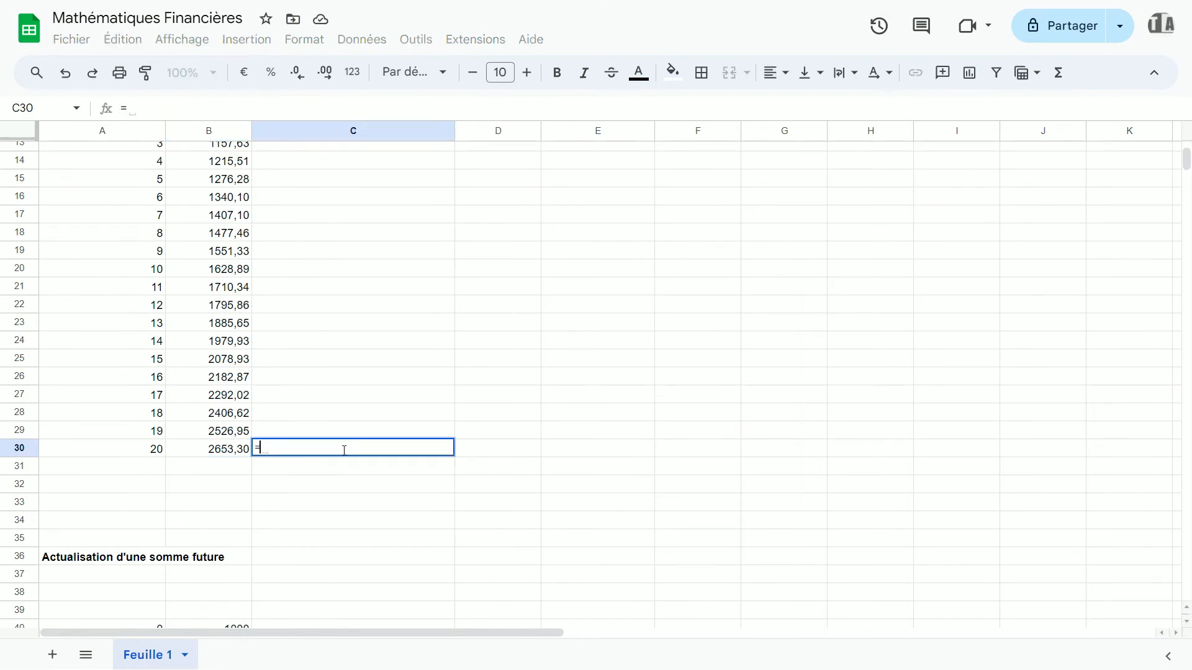
pyautogui.scroll(3, 348, 372)
pyautogui.click(238, 320)
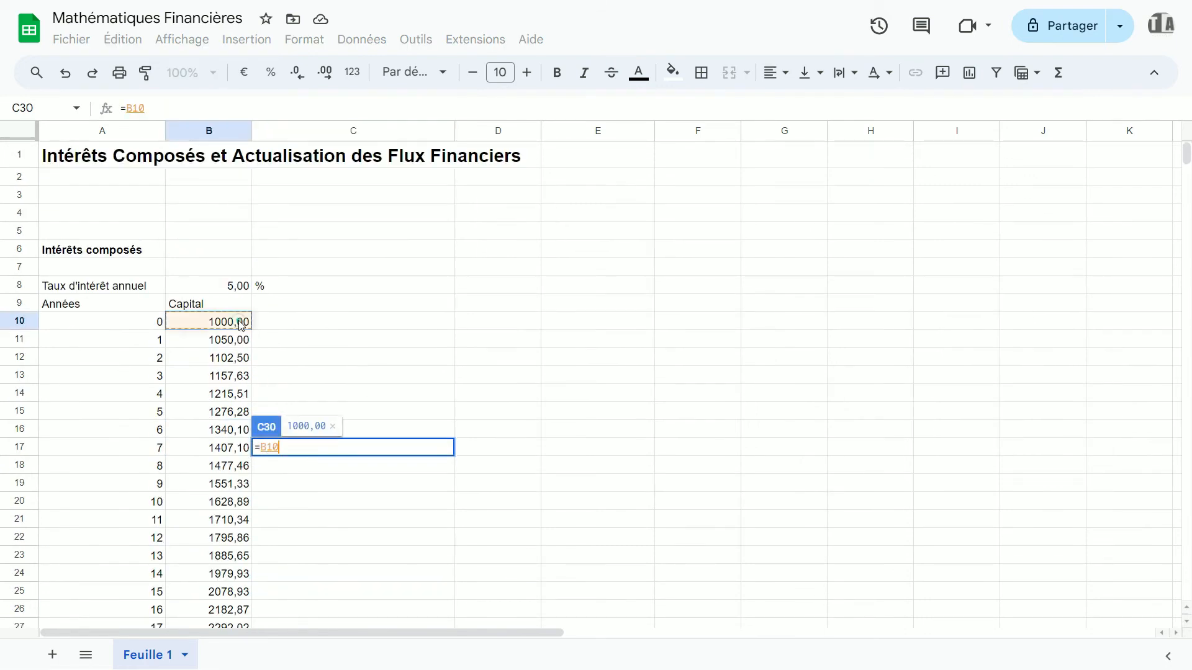
pyautogui.write('*(1+')
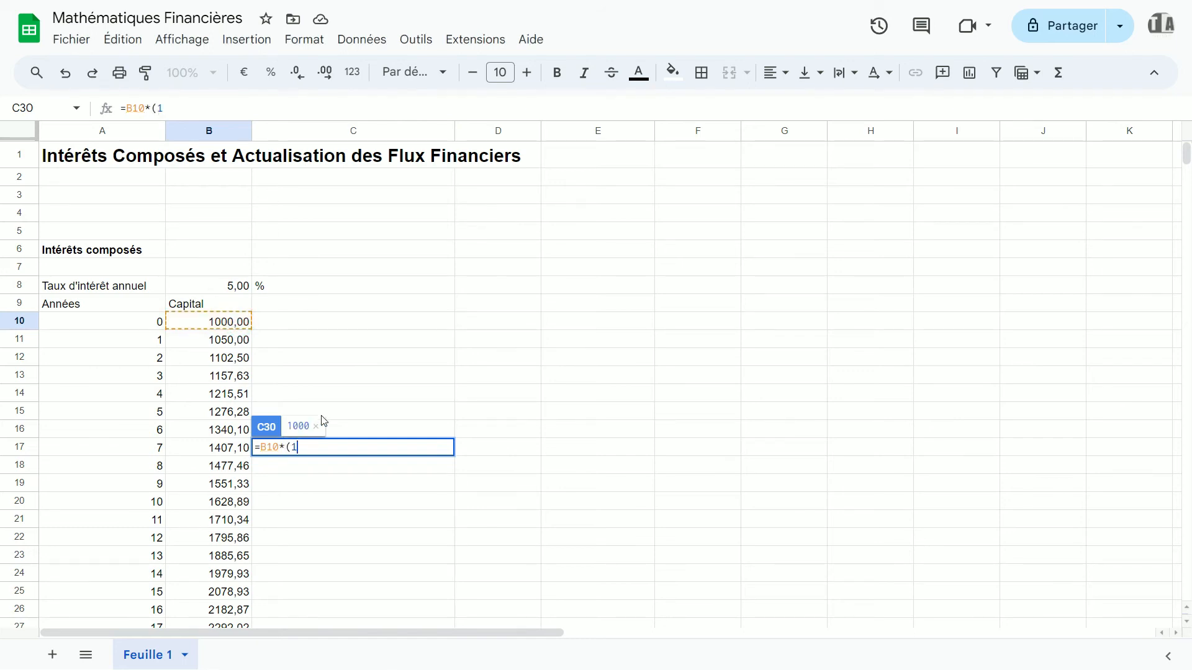
pyautogui.click(239, 287)
pyautogui.write('/100)')
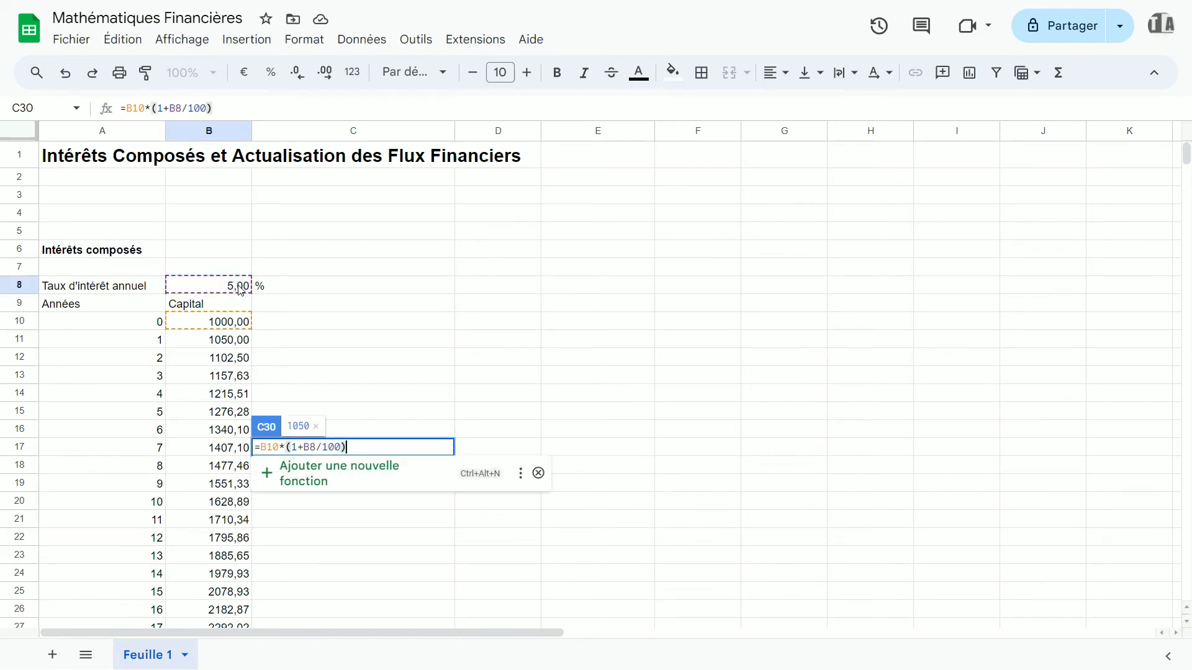
pyautogui.write('^')
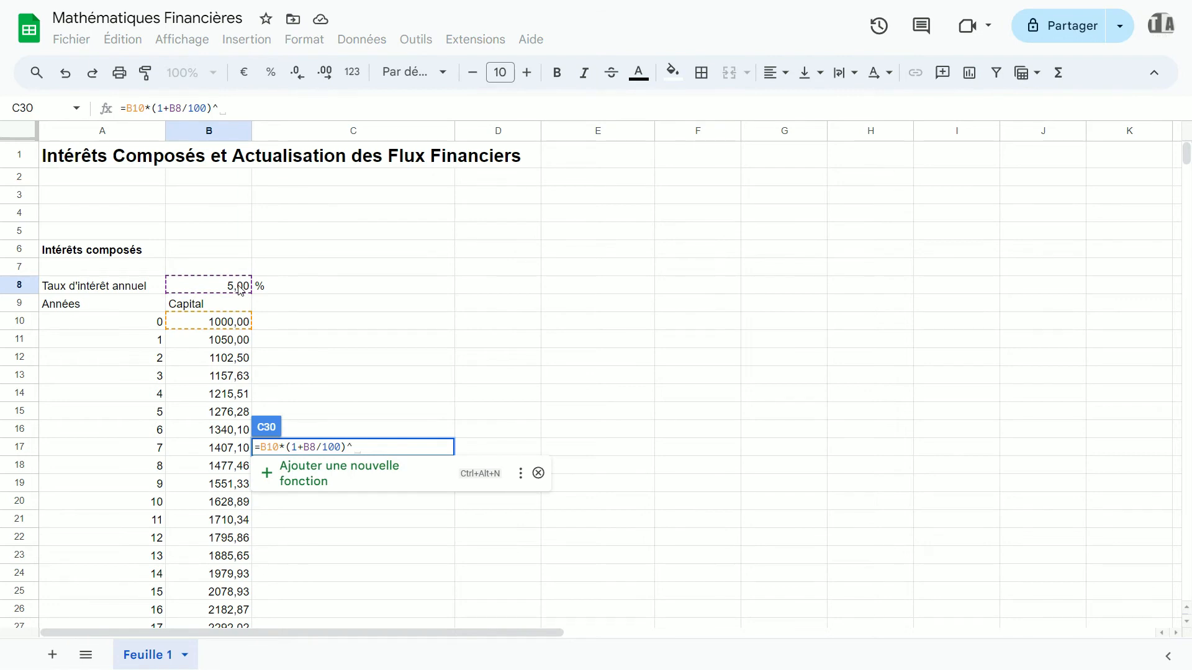
pyautogui.write('20')
pyautogui.press('Return')
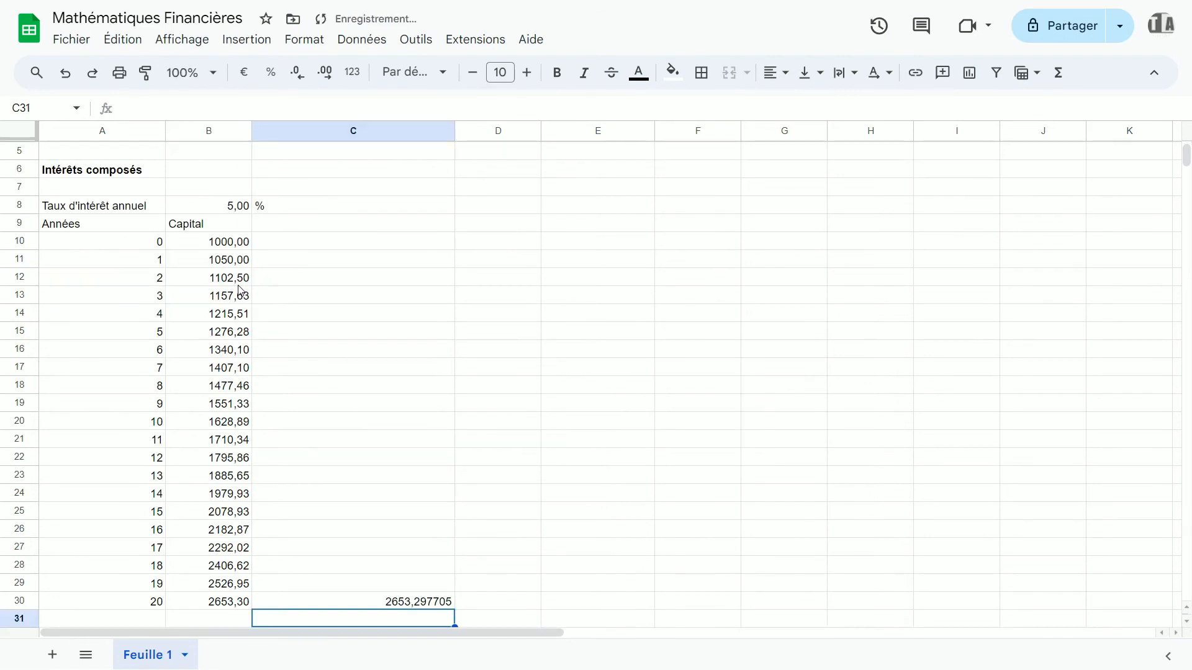
# Step: Review the starting capital, rate and exponent used in the direct compound-interest formula in C30
pyautogui.click(367, 597)
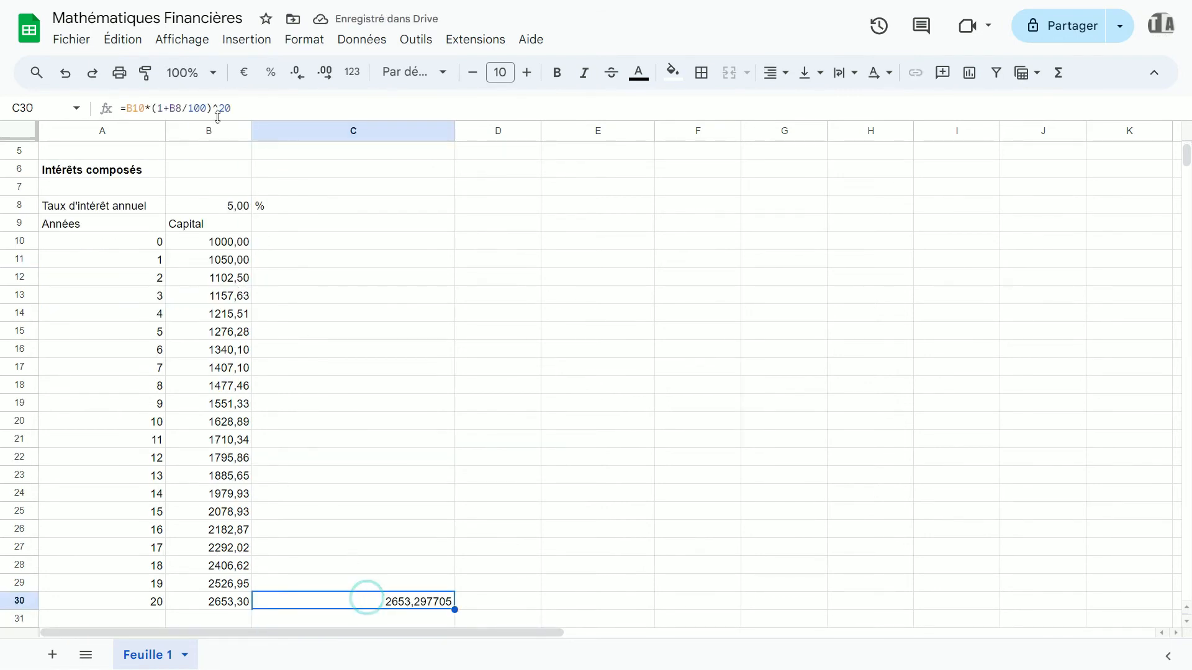
pyautogui.click(142, 106)
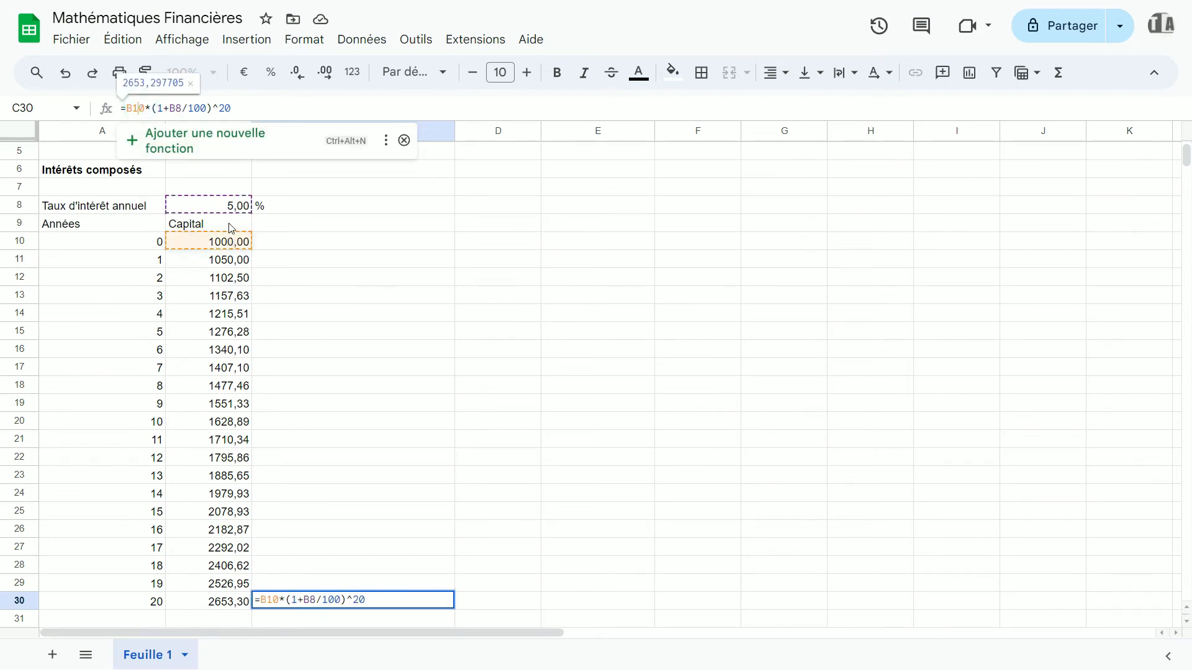
pyautogui.click(241, 107)
pyautogui.press('Return')
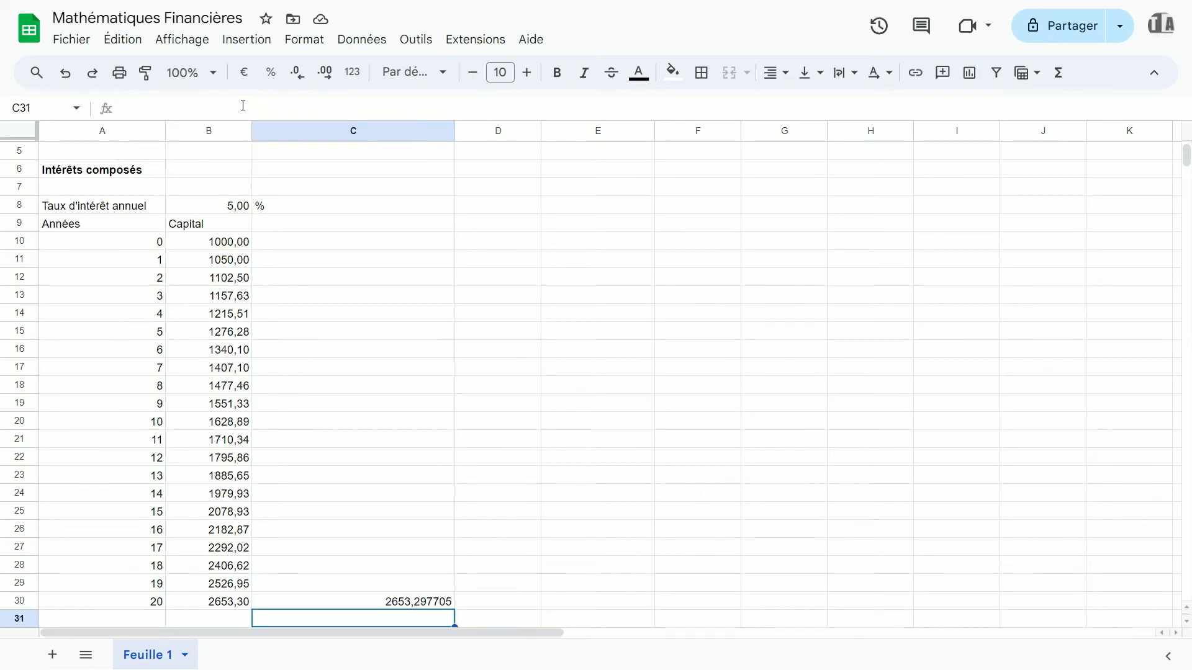
pyautogui.click(354, 597)
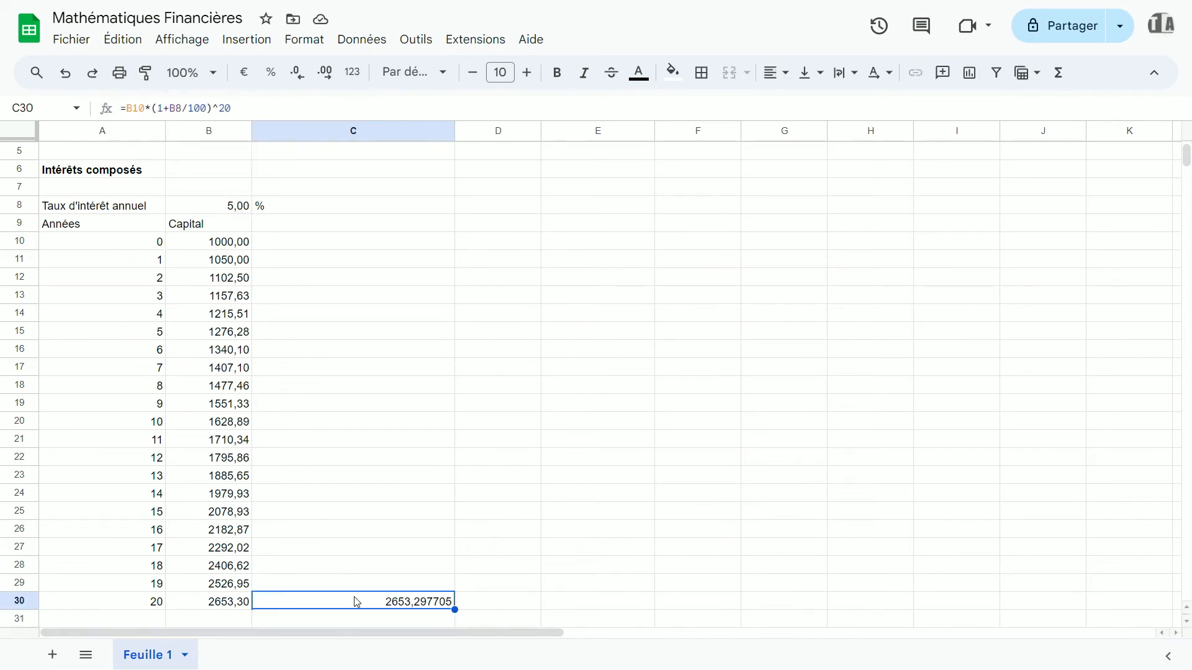
# Step: Reduce the displayed precision of the direct compound-interest result in C30 to two decimal places
pyautogui.click(237, 586)
pyautogui.click(302, 594)
pyautogui.click(305, 598)
pyautogui.click(306, 597)
pyautogui.click(301, 76)
pyautogui.click(301, 76)
pyautogui.click(302, 77)
pyautogui.click(301, 78)
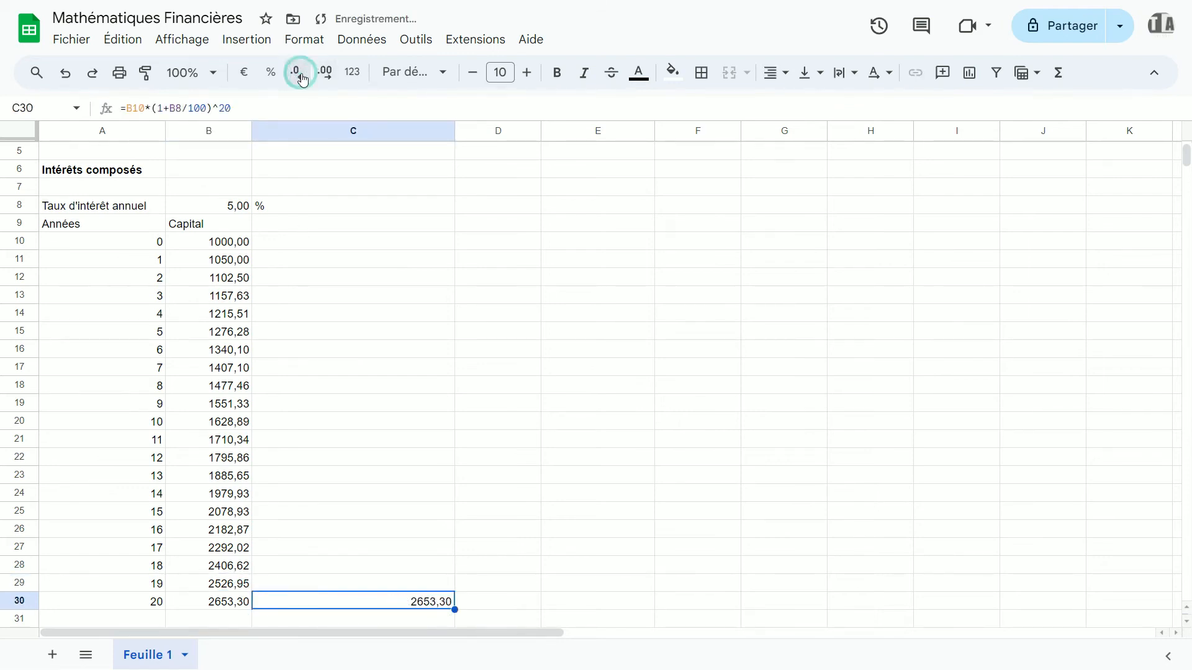
# Step: Compare the year-by-year capital formulas in column B with the direct compound-interest formula in C30
pyautogui.click(428, 318)
pyautogui.click(381, 599)
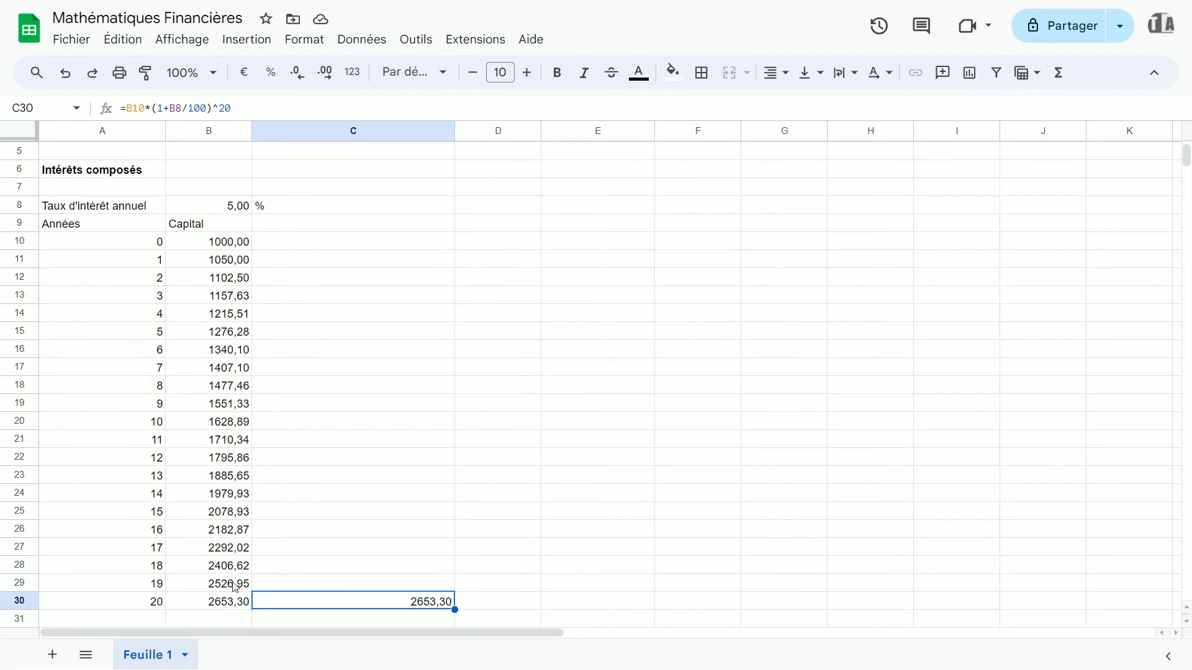
pyautogui.click(227, 258)
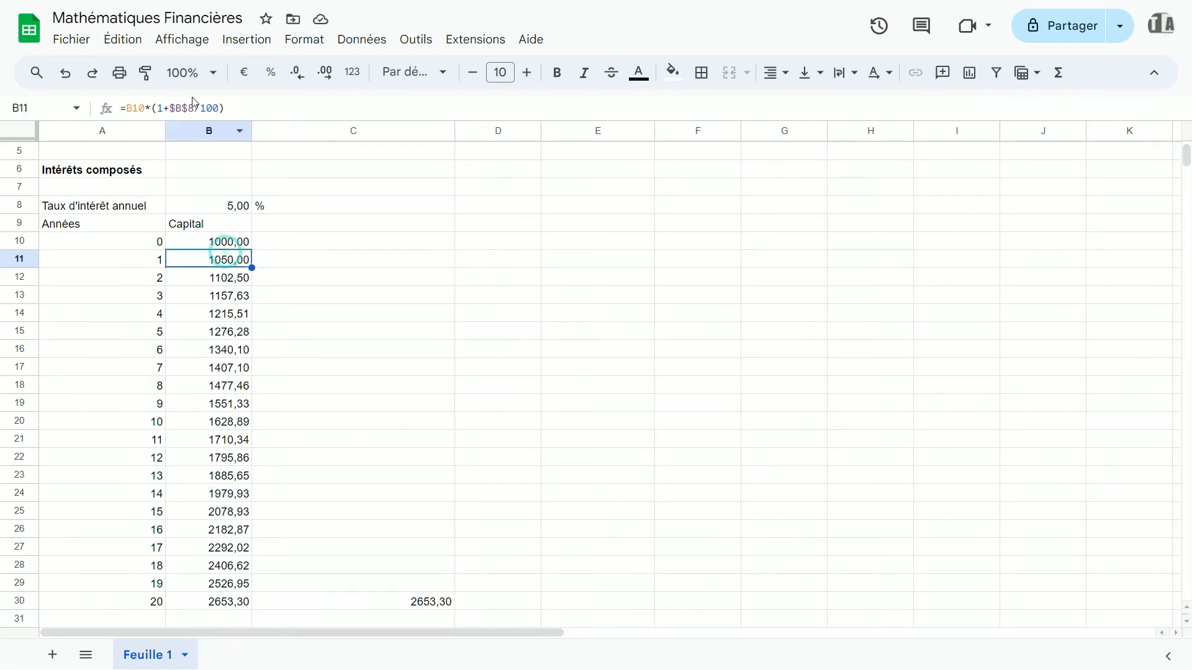
pyautogui.click(242, 277)
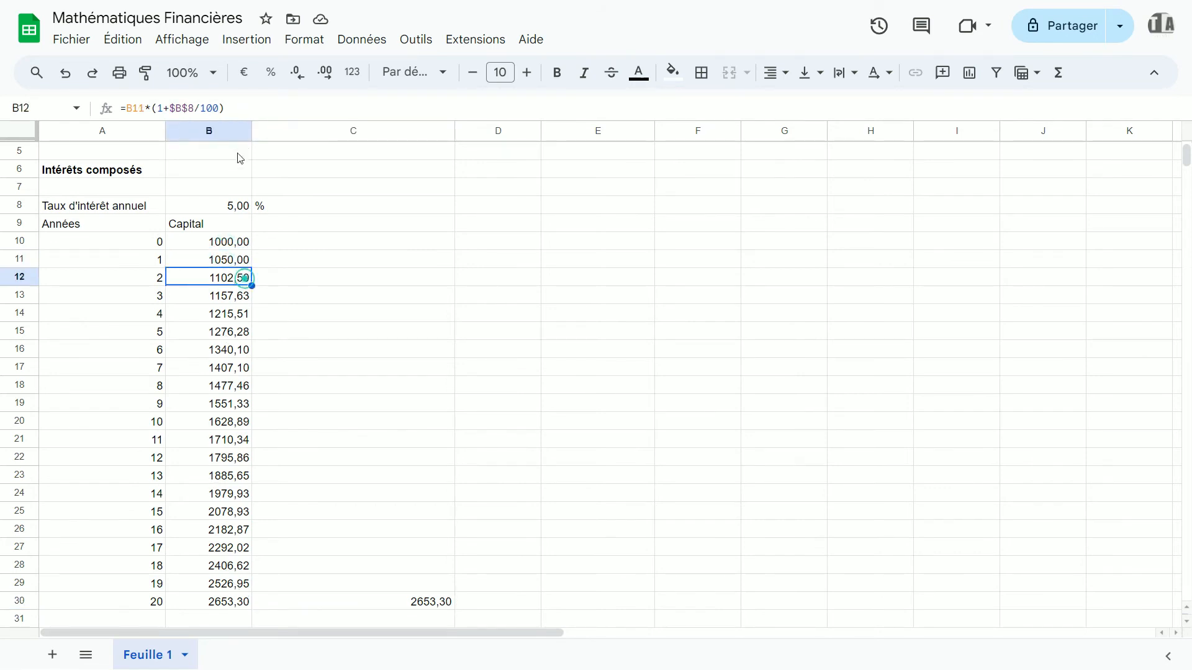
pyautogui.doubleClick(242, 278)
pyautogui.click(413, 604)
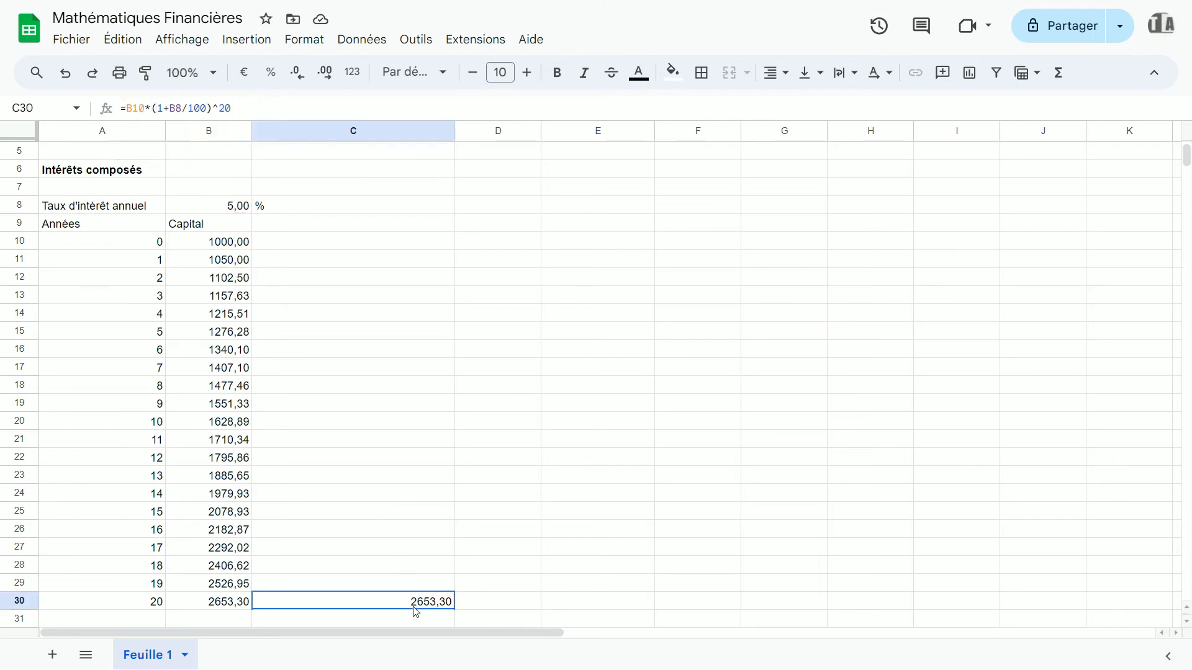
pyautogui.click(241, 107)
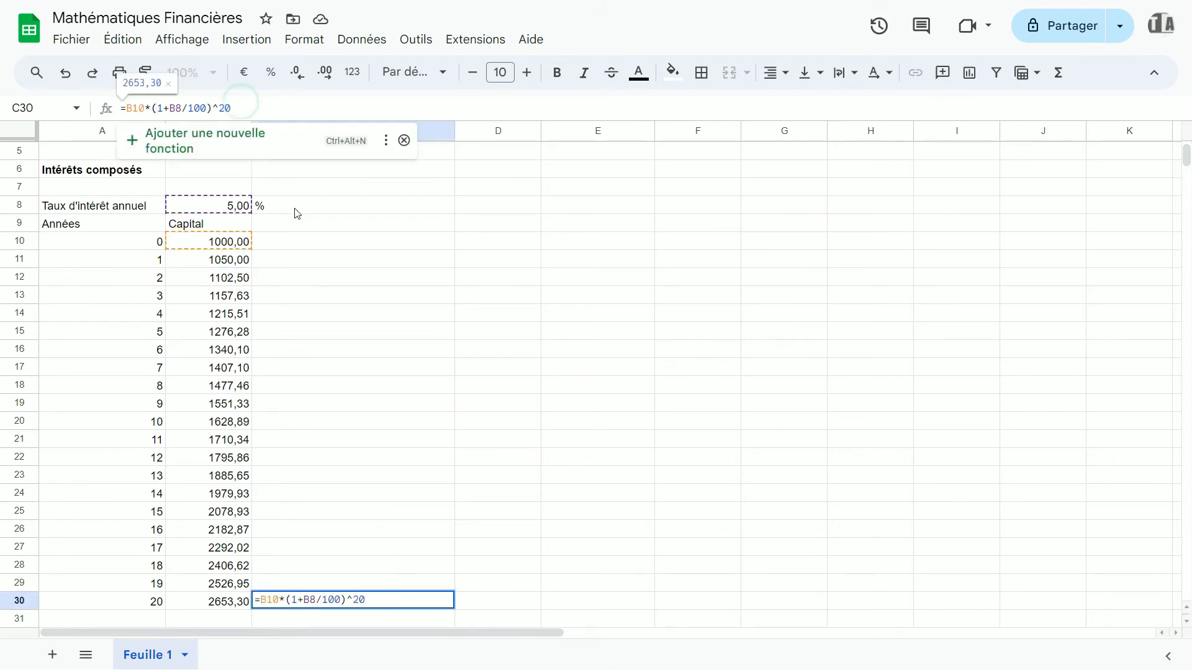
pyautogui.click(365, 567)
pyautogui.click(347, 602)
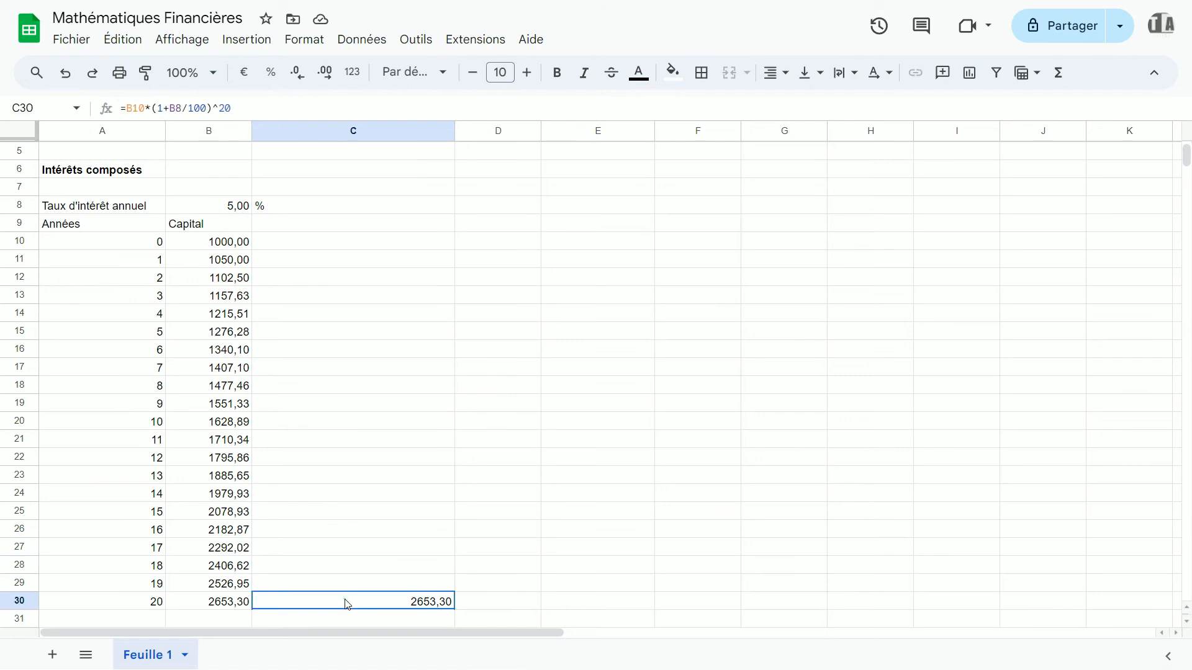
pyautogui.click(218, 606)
# Step: Examine the "Actualisation d'une somme future" section and trace the future sum in B41 to its source cell B30
pyautogui.scroll(-3, 344, 527)
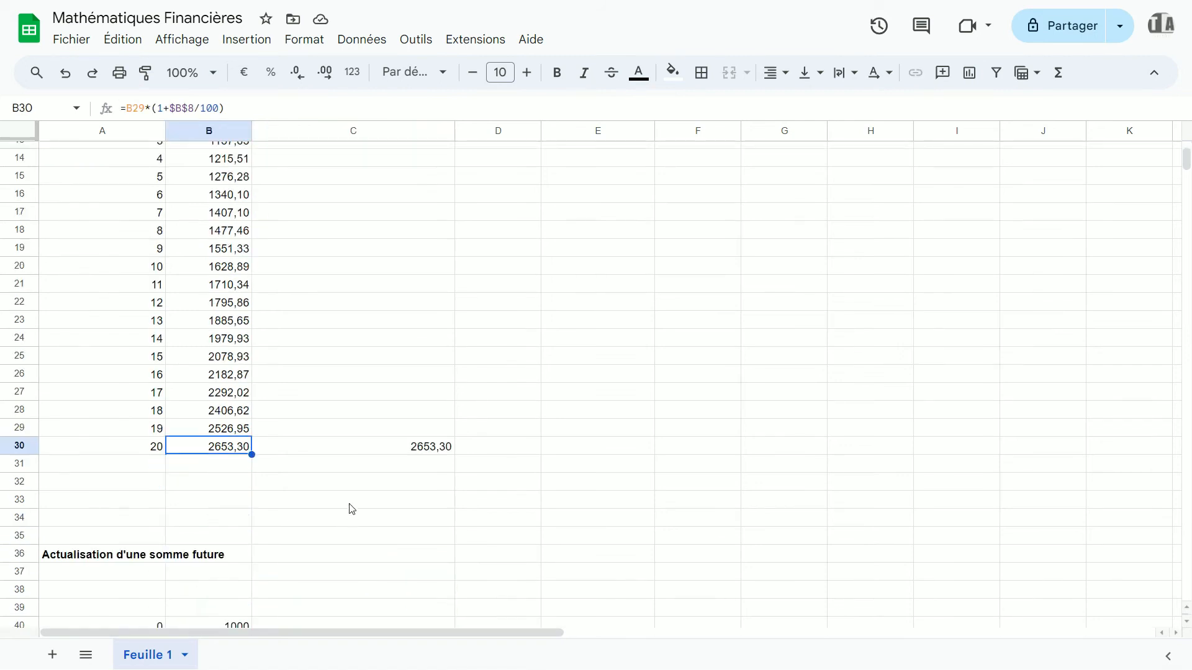
pyautogui.scroll(-2, 352, 509)
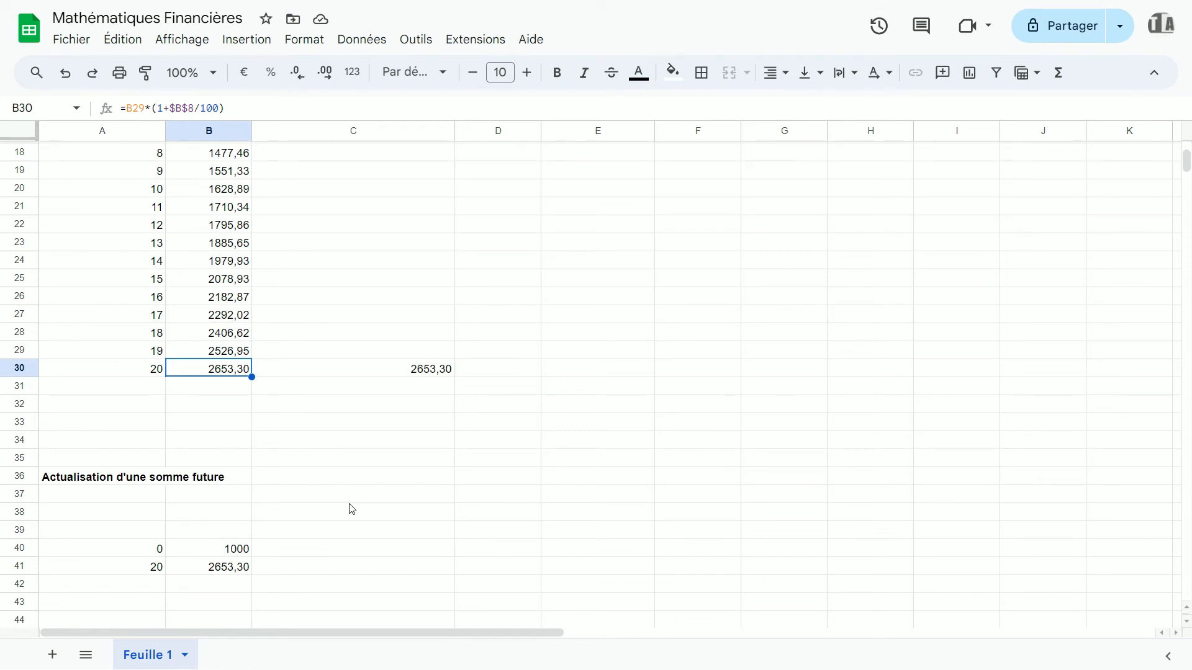
pyautogui.scroll(-2, 352, 509)
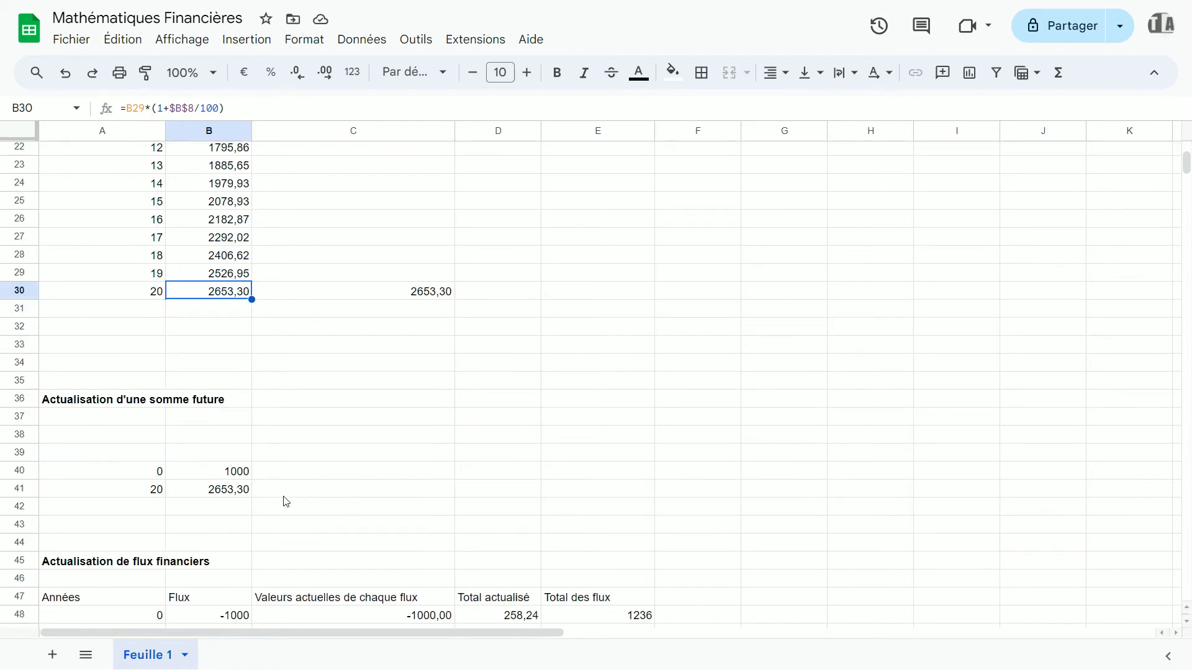
pyautogui.click(225, 476)
pyautogui.click(299, 467)
pyautogui.click(241, 476)
pyautogui.scroll(4, 241, 476)
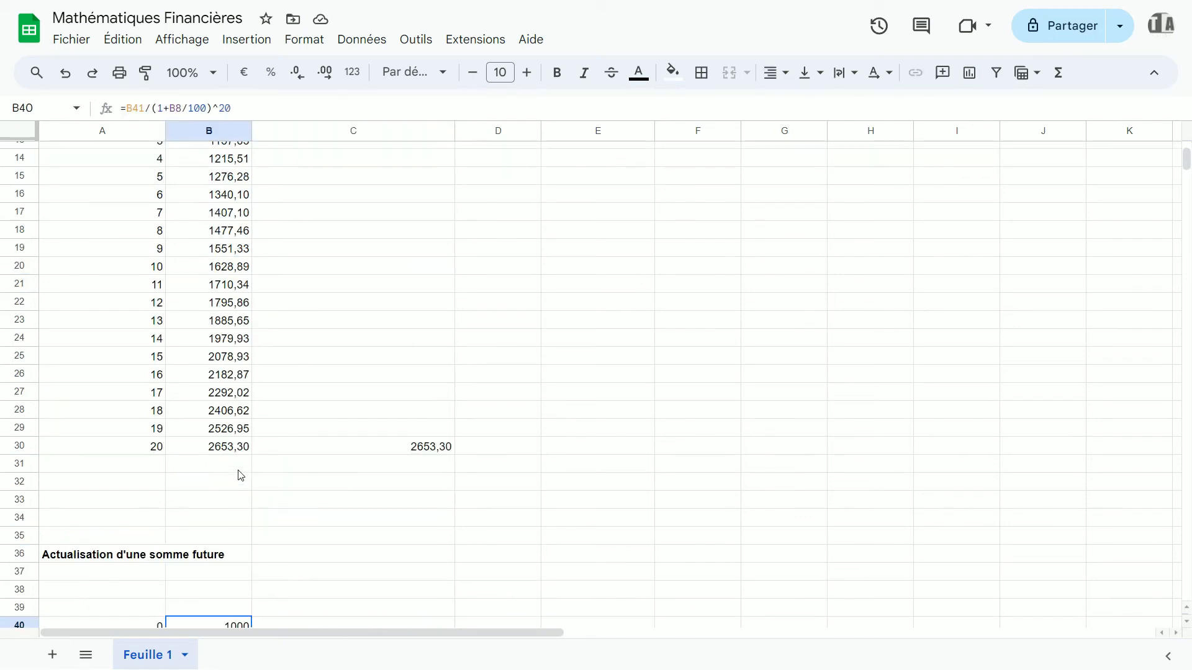
pyautogui.scroll(-2, 241, 476)
pyautogui.click(225, 568)
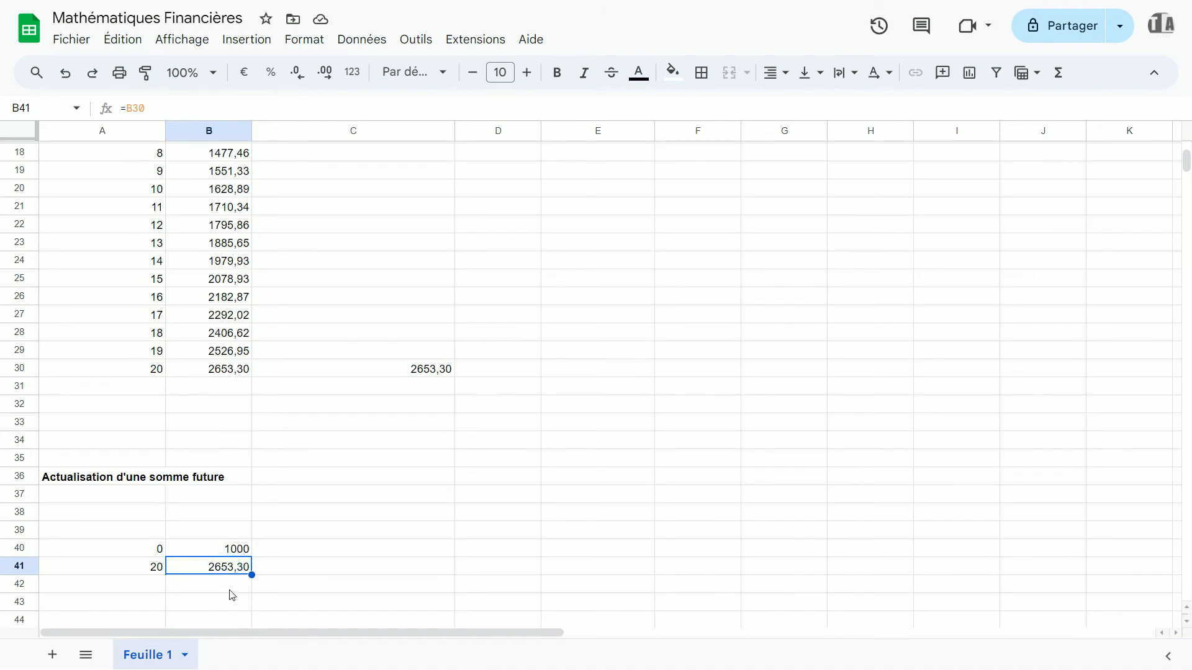
pyautogui.click(225, 368)
# Step: Review the present-value formula in B40, from the future sum through the rate to the exponent
pyautogui.click(261, 555)
pyautogui.click(246, 552)
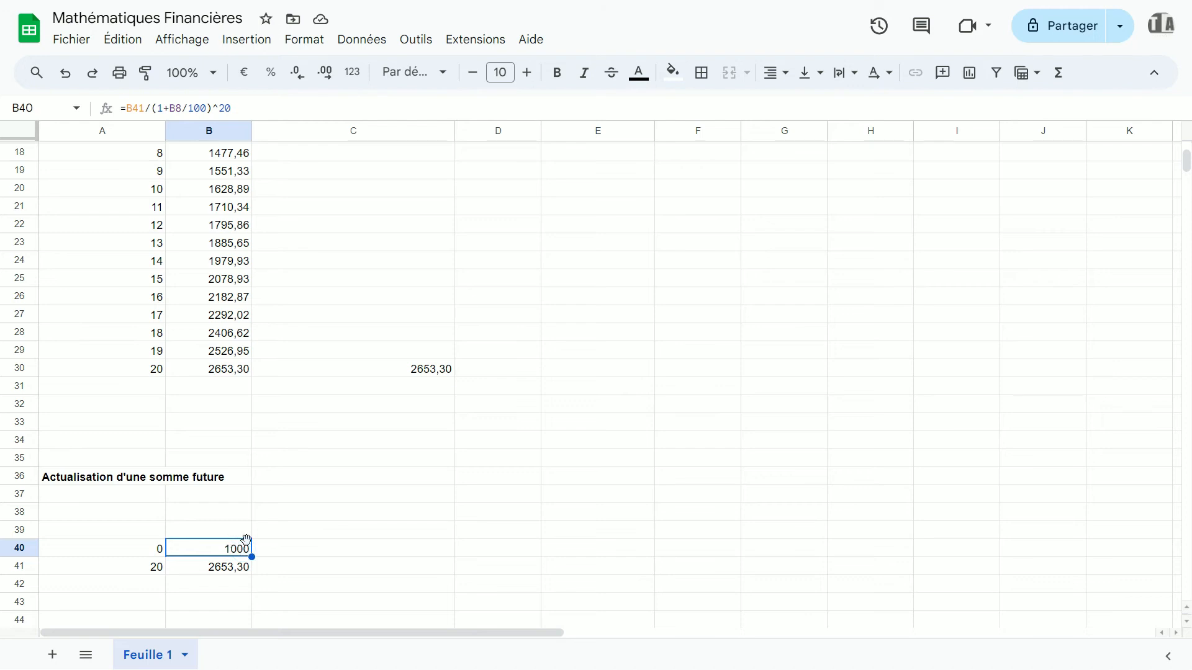
pyautogui.click(128, 110)
pyautogui.moveTo(127, 109); pyautogui.dragTo(256, 107)
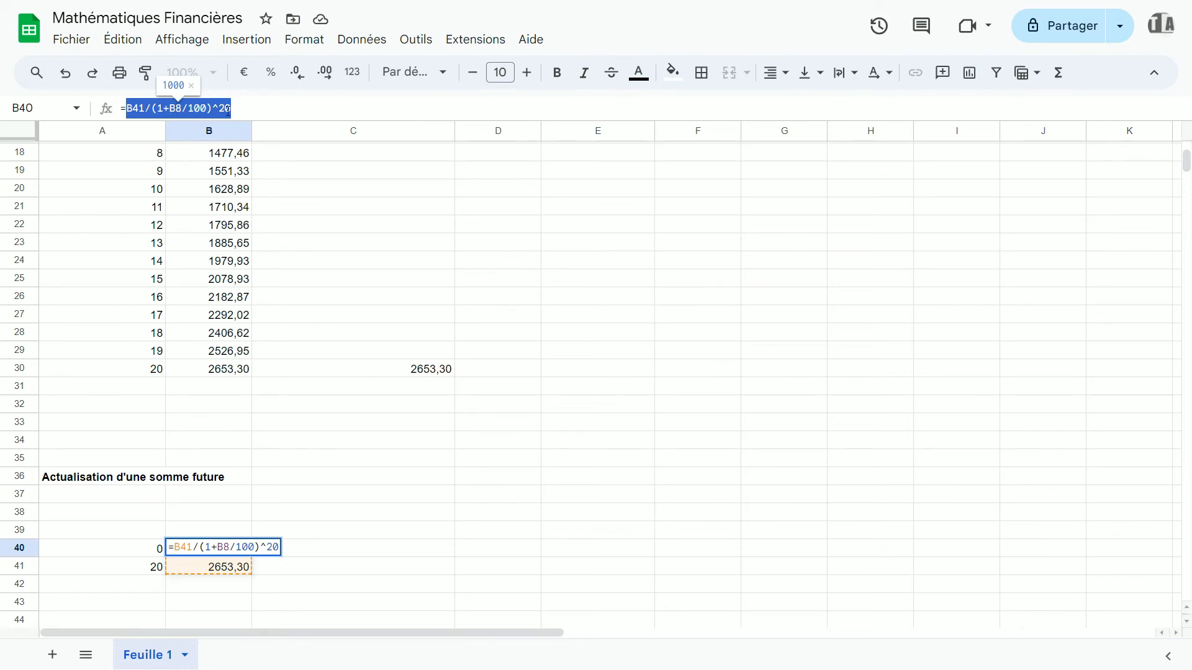
pyautogui.click(325, 566)
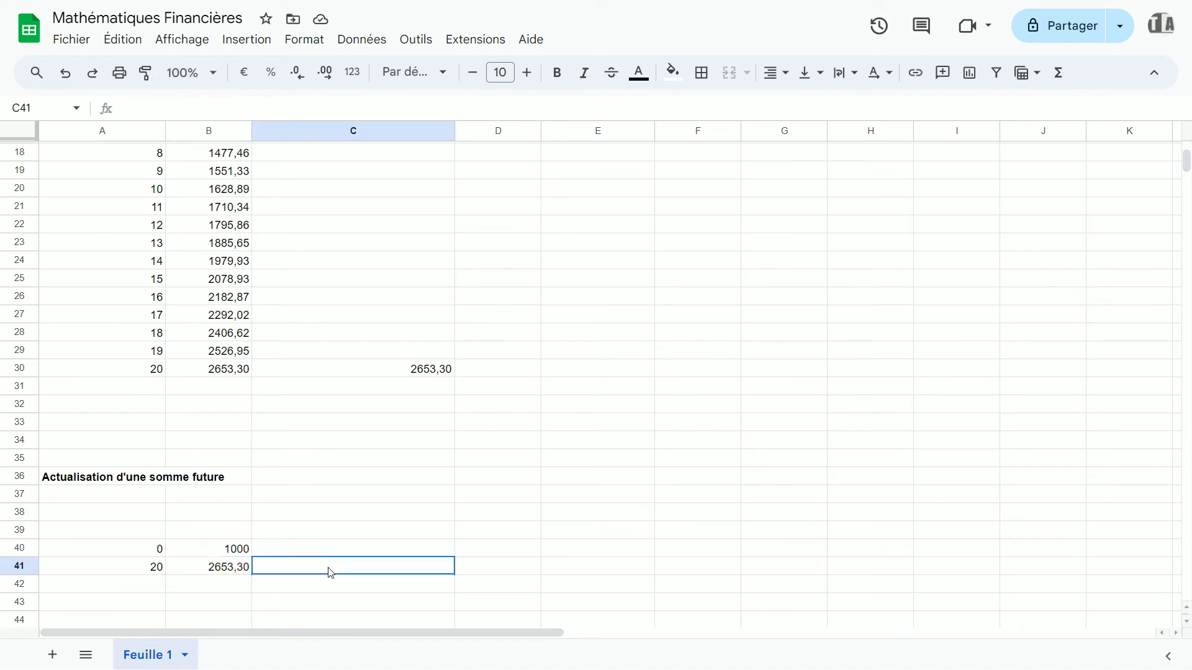
# Step: Delete two blank rows below the "Actualisation d'une somme future" heading and rename the next section heading "Actualisation de flux financiers futurs"
pyautogui.click(239, 551)
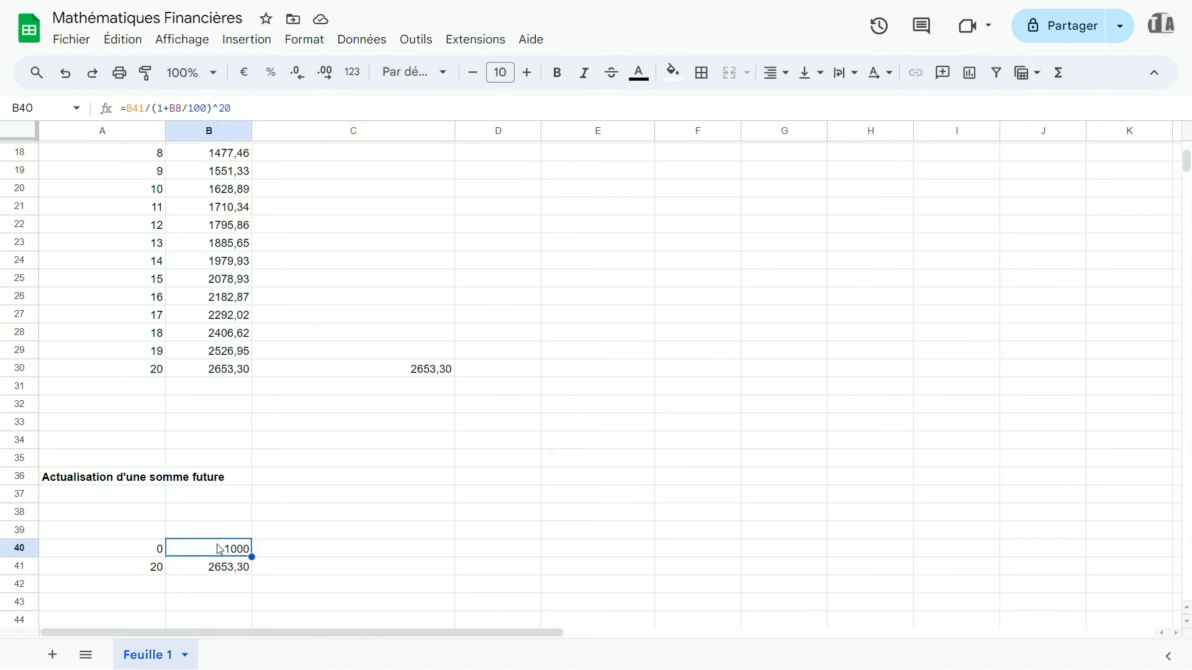
pyautogui.click(289, 462)
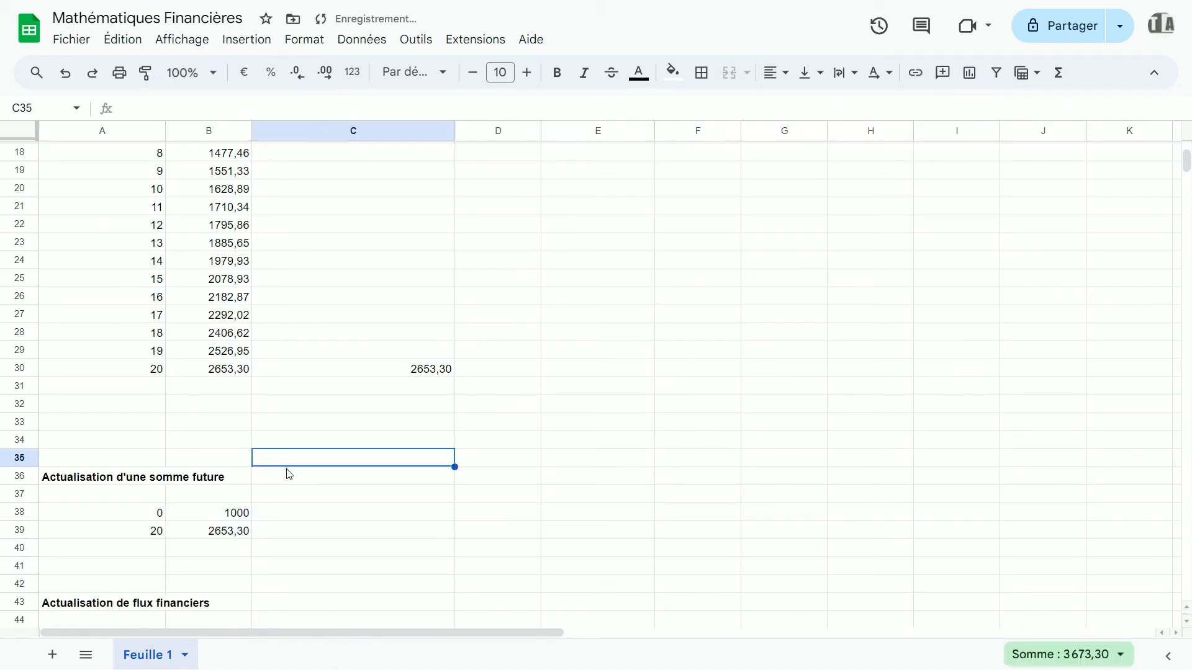
pyautogui.scroll(-3, 289, 474)
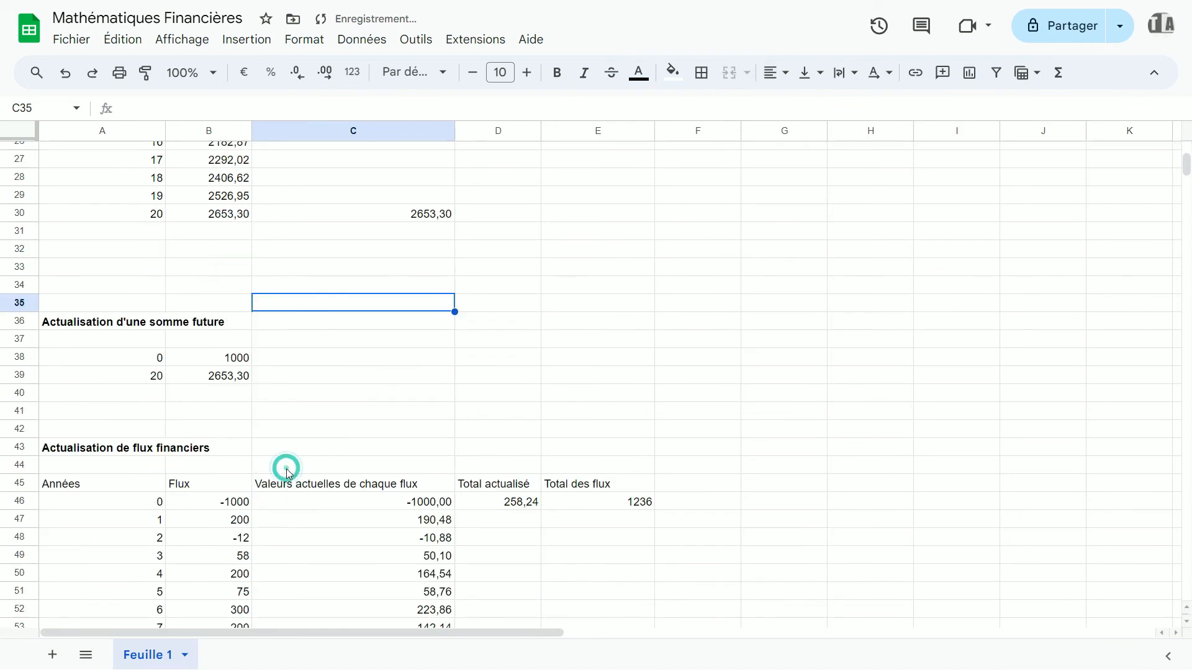
pyautogui.scroll(-3, 290, 474)
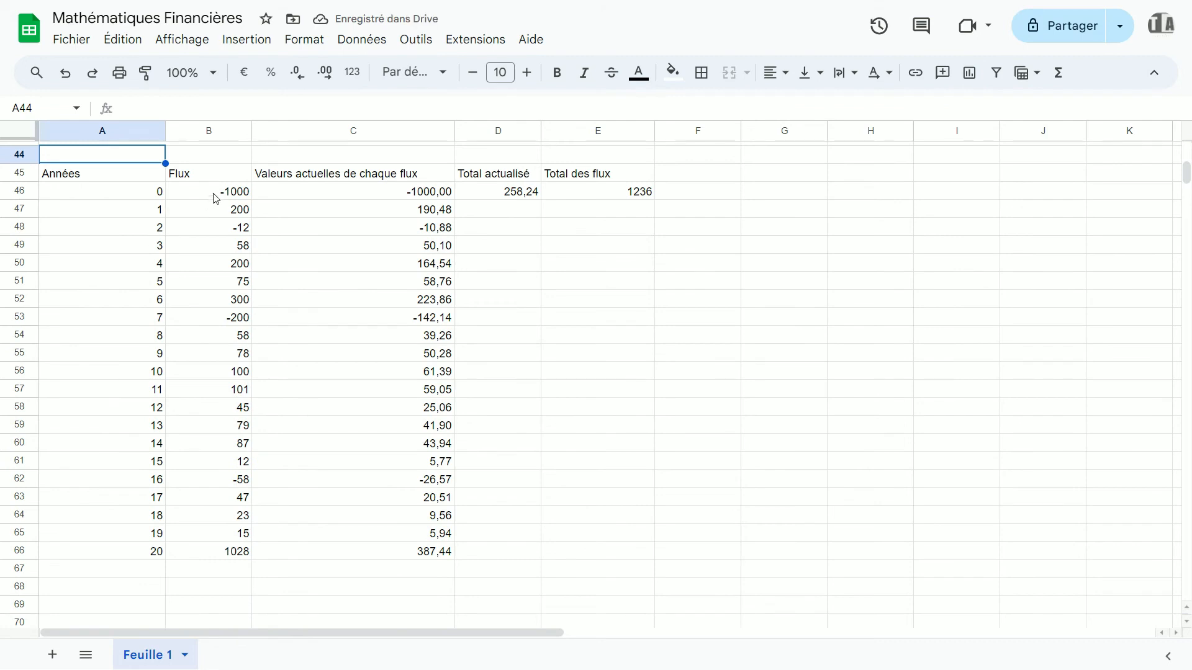
# Step: Examine the positive and negative cash flows in the Flux column from year 0 to year 20
pyautogui.click(215, 198)
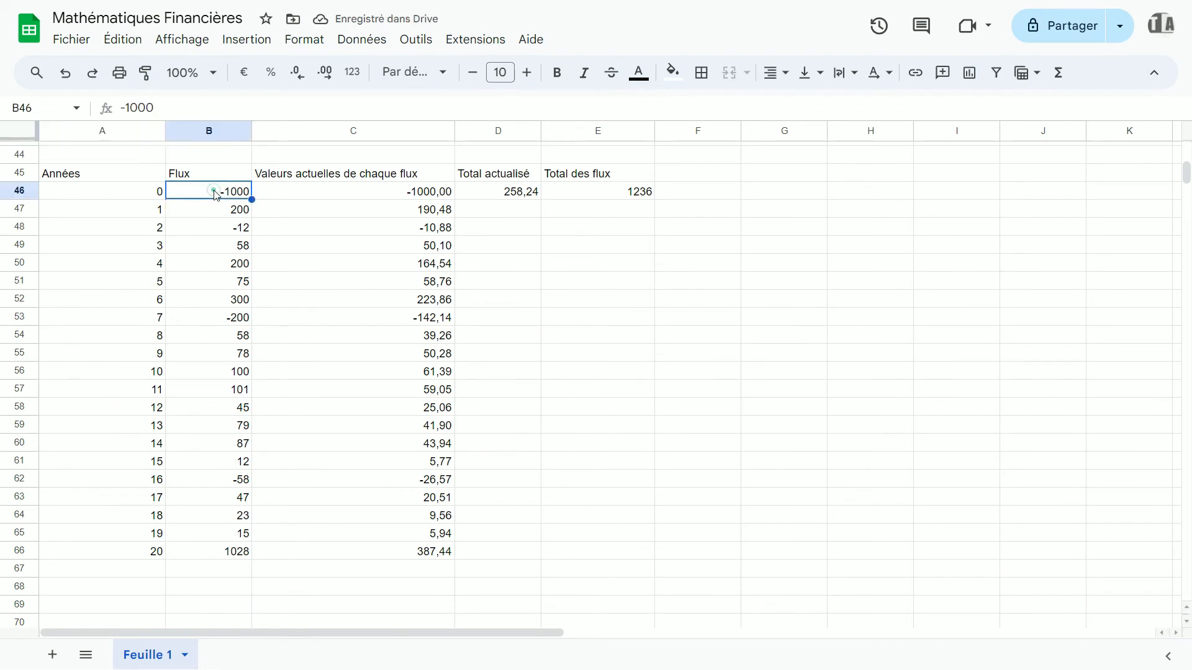
pyautogui.click(207, 194)
pyautogui.click(230, 369)
pyautogui.hotkey('ctrl', 'Down')
pyautogui.click(221, 552)
pyautogui.moveTo(234, 268); pyautogui.dragTo(239, 499)
pyautogui.click(205, 333)
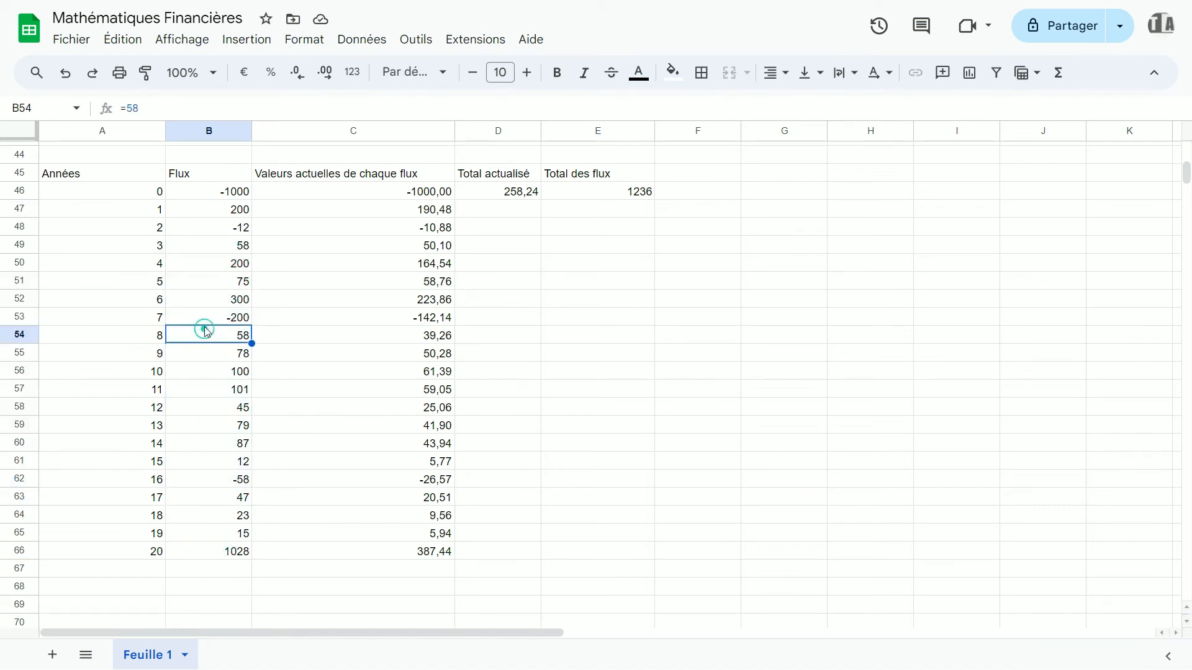
pyautogui.click(203, 320)
pyautogui.scroll(2, 213, 328)
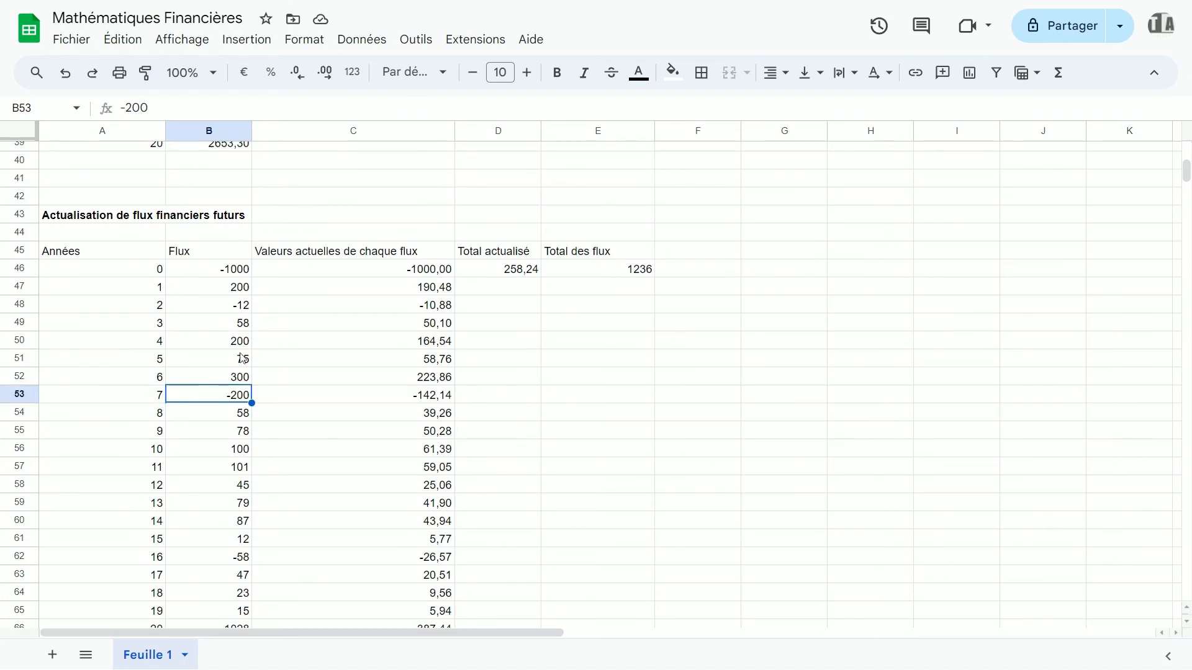
pyautogui.click(238, 303)
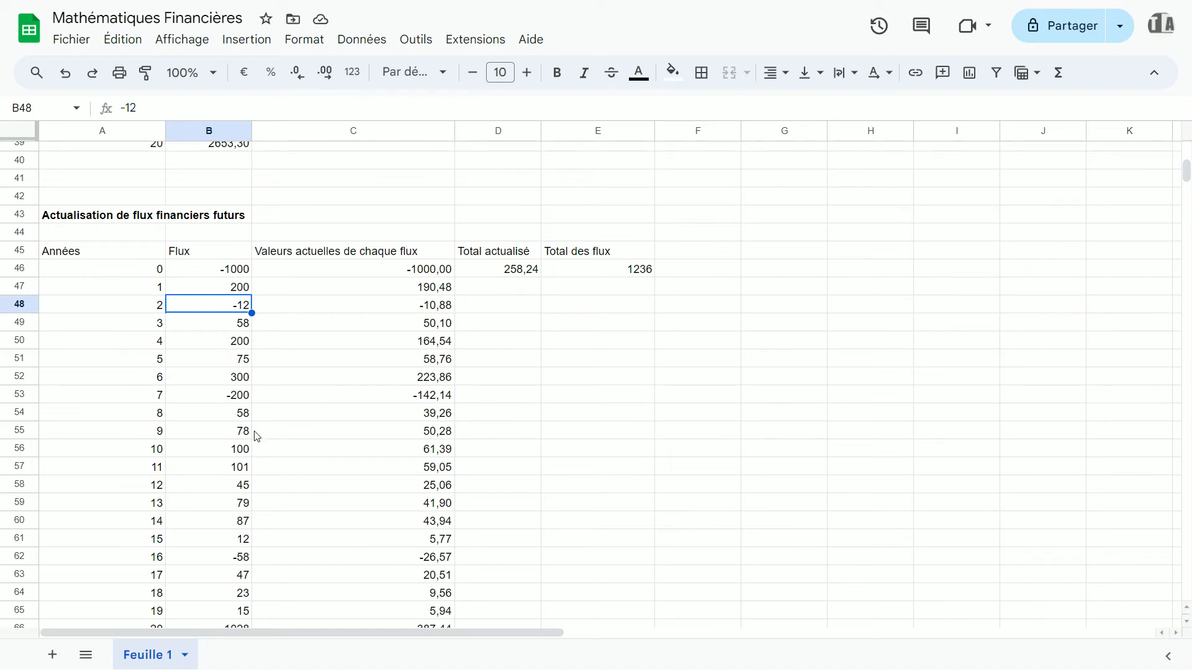
pyautogui.click(228, 506)
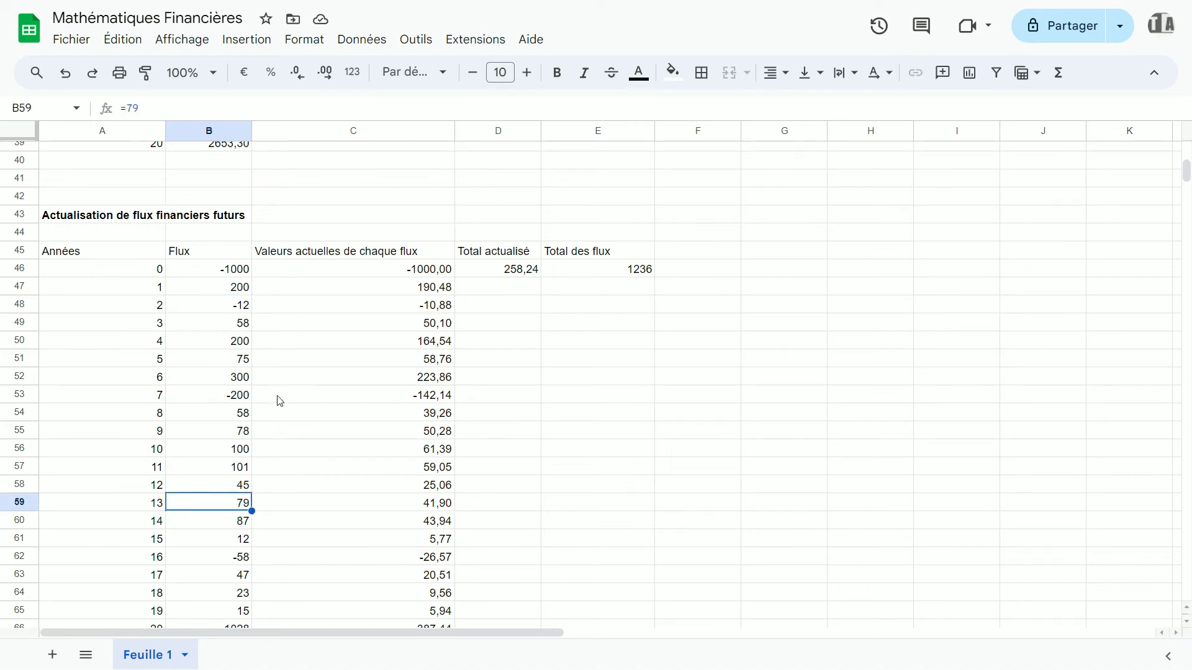
# Step: Review the present-value formulas for years 0 and 1, including the absolute rate reference and year exponent in C47
pyautogui.click(375, 274)
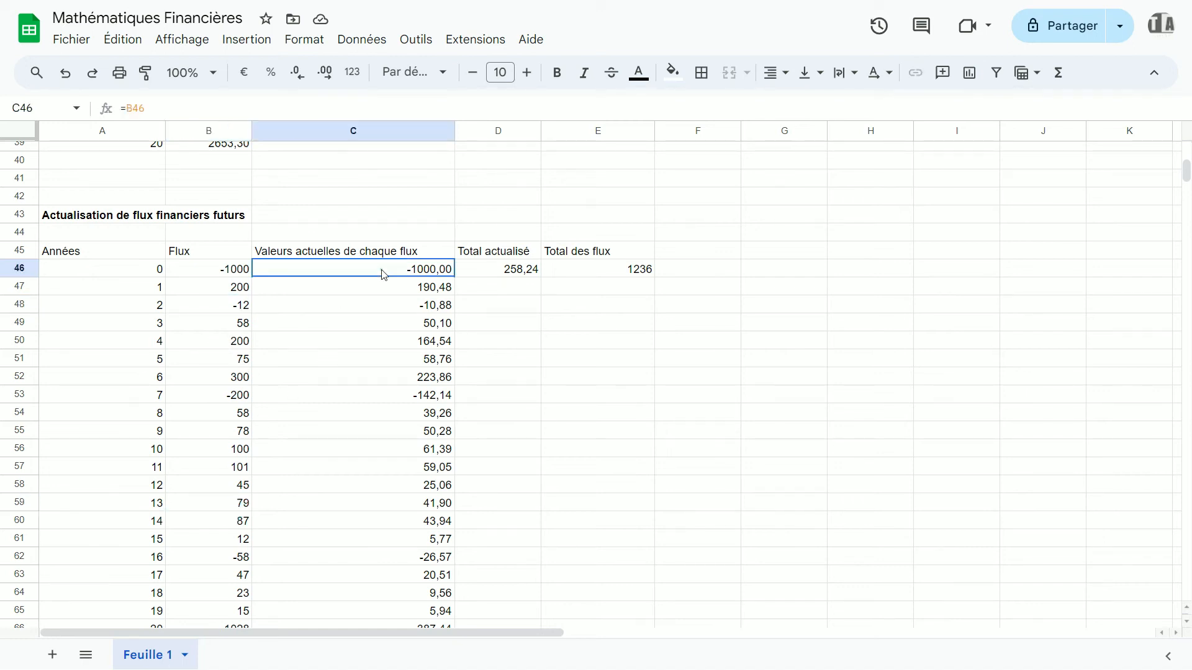
pyautogui.scroll(2, 417, 294)
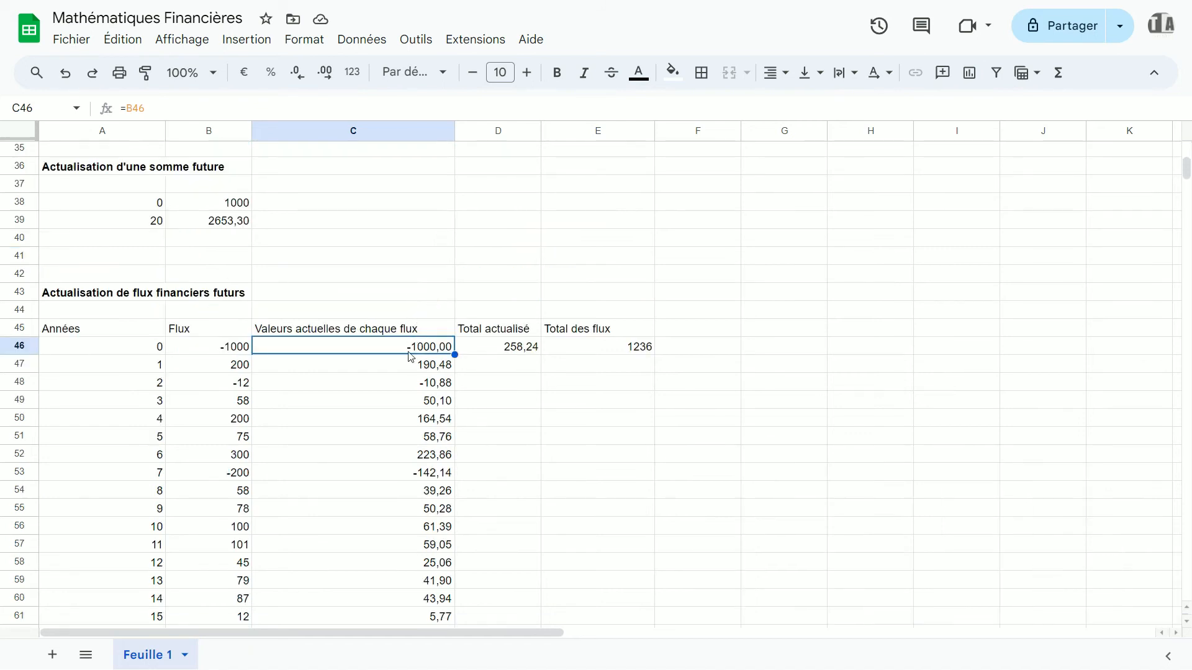
pyautogui.click(436, 367)
pyautogui.click(436, 367)
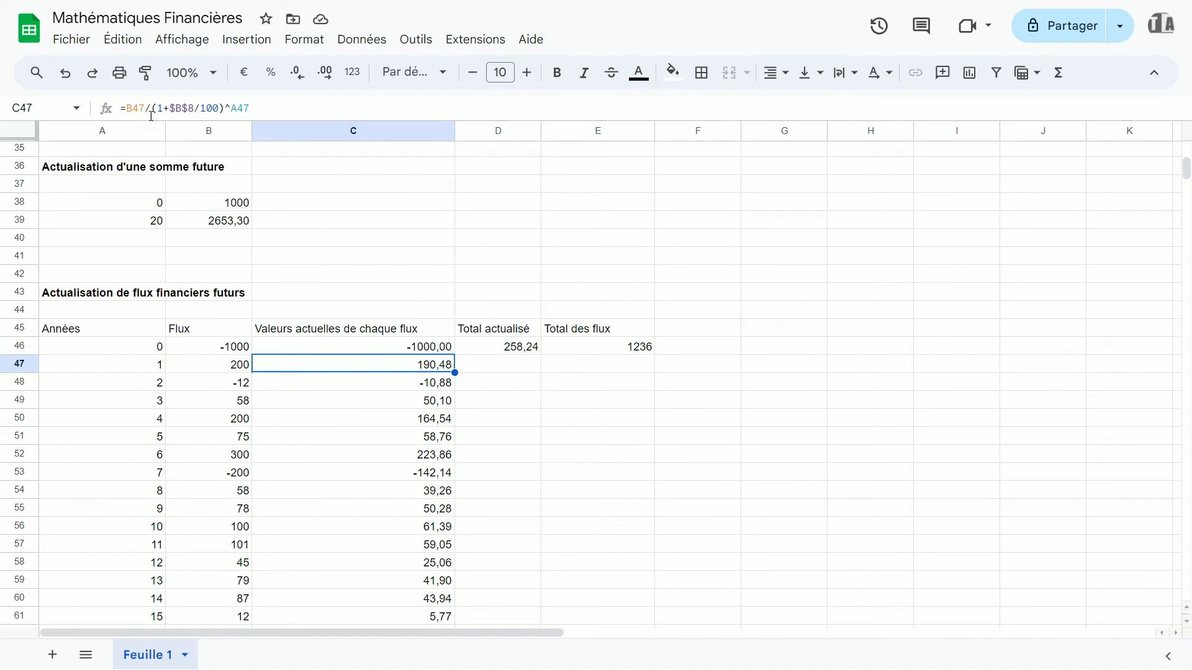
pyautogui.moveTo(159, 110); pyautogui.dragTo(260, 111)
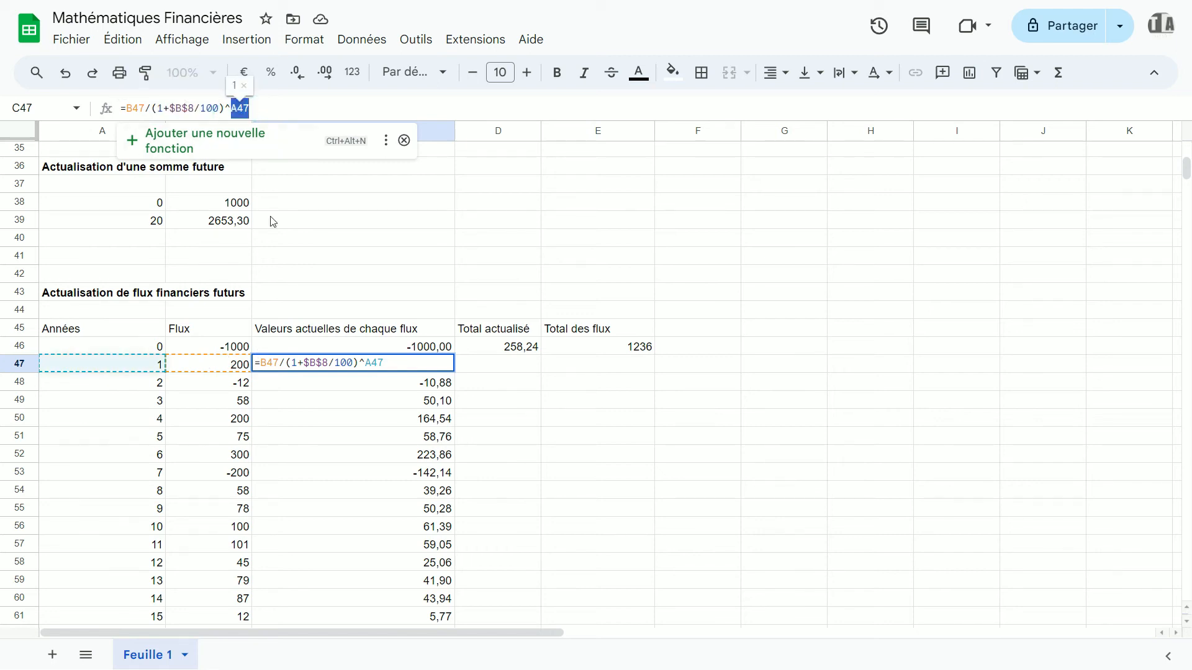
pyautogui.press('Escape')
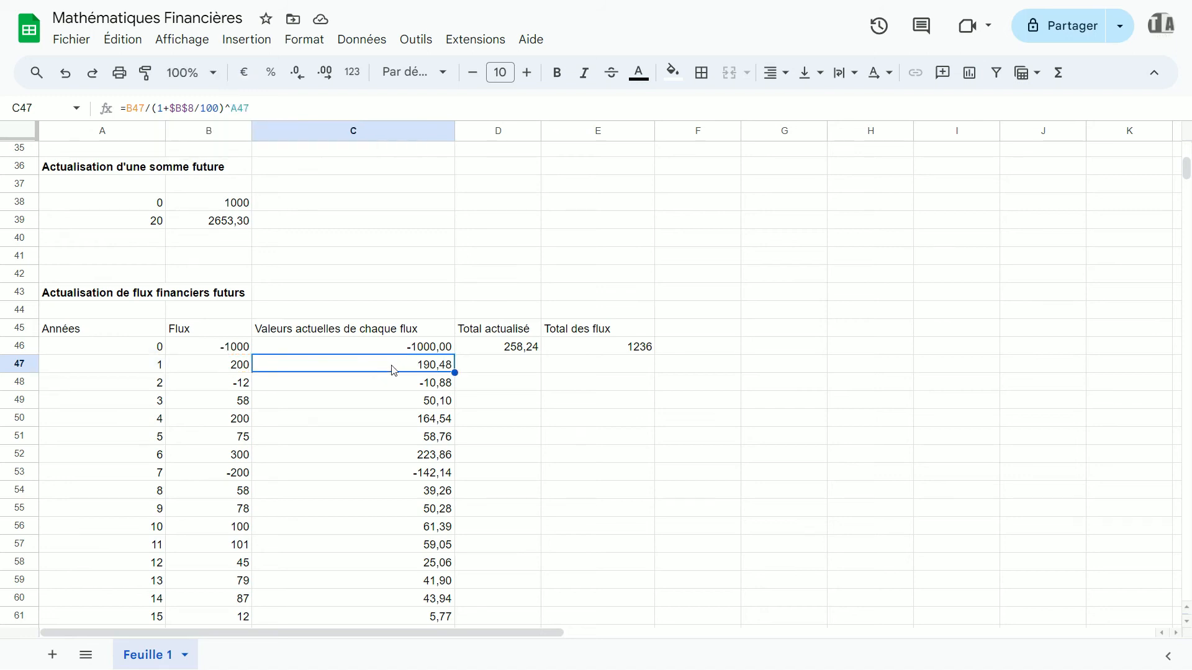
# Step: Check the year reference used as exponent in the present-value formulas for year 2 and year 20
pyautogui.click(399, 385)
pyautogui.doubleClick(234, 108)
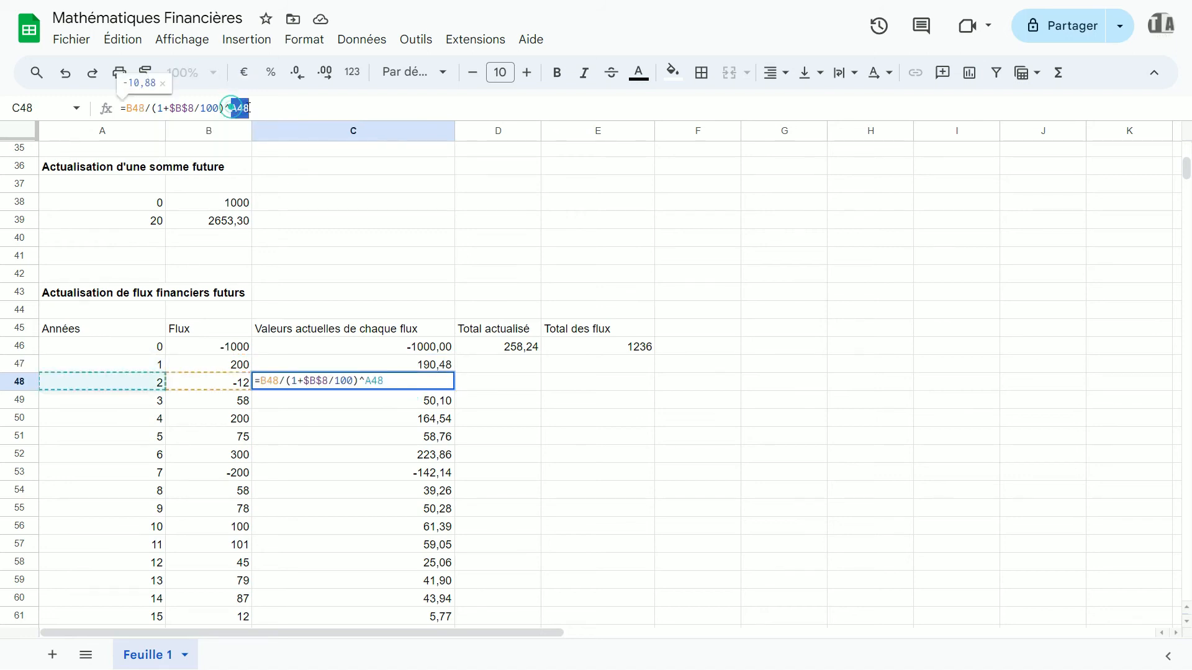
pyautogui.press('Escape')
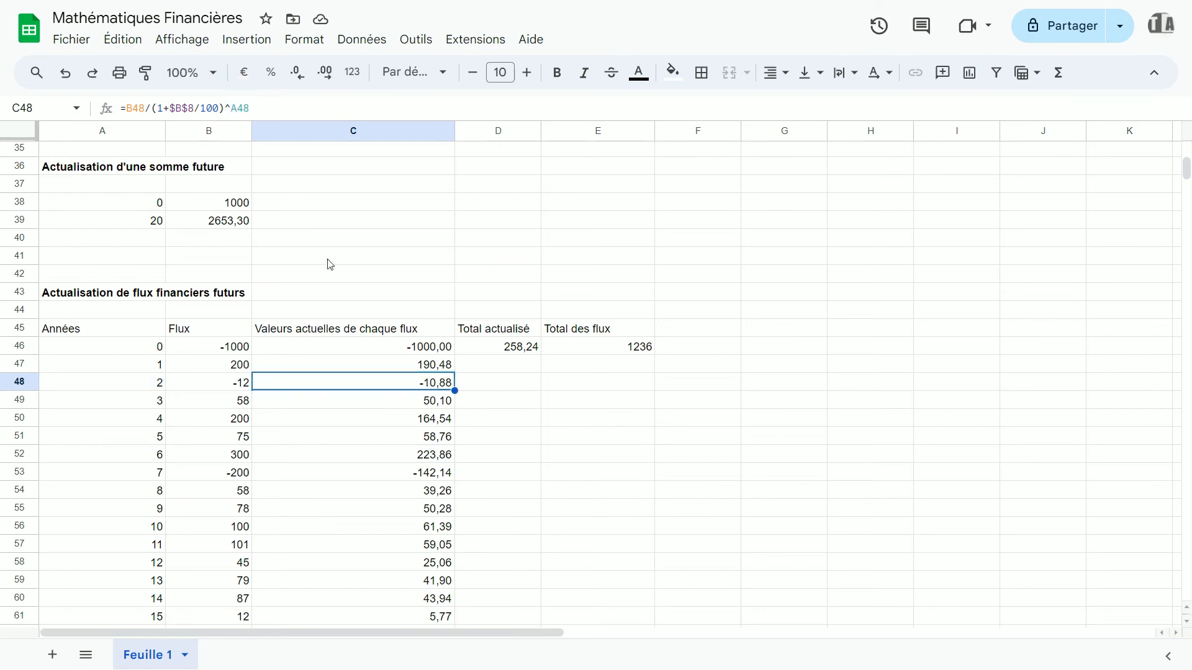
pyautogui.scroll(-3, 434, 459)
pyautogui.click(437, 552)
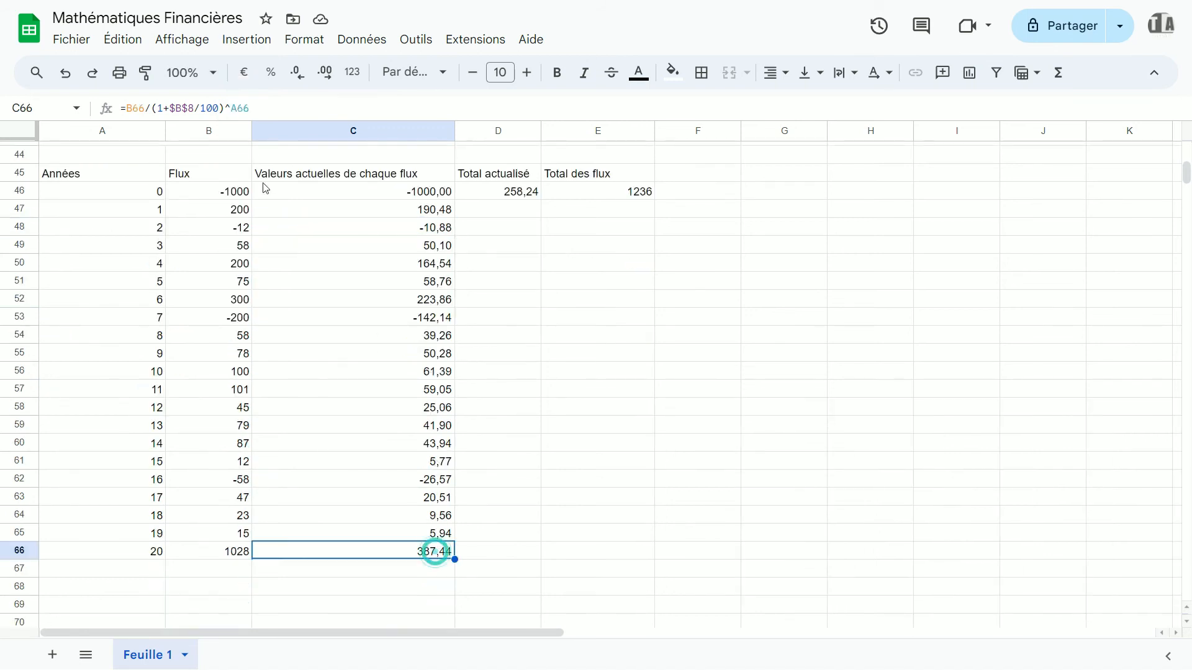
pyautogui.doubleClick(235, 108)
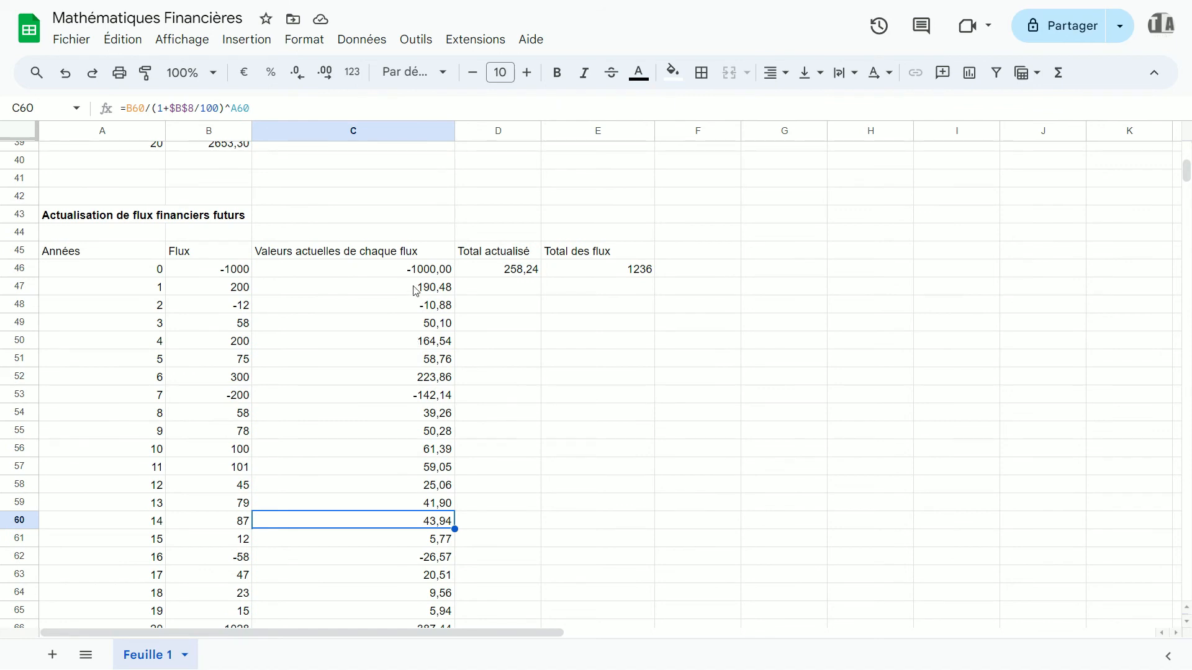
# Step: Compare the year 1 cash flow in B47 with its present value in C47
pyautogui.click(415, 291)
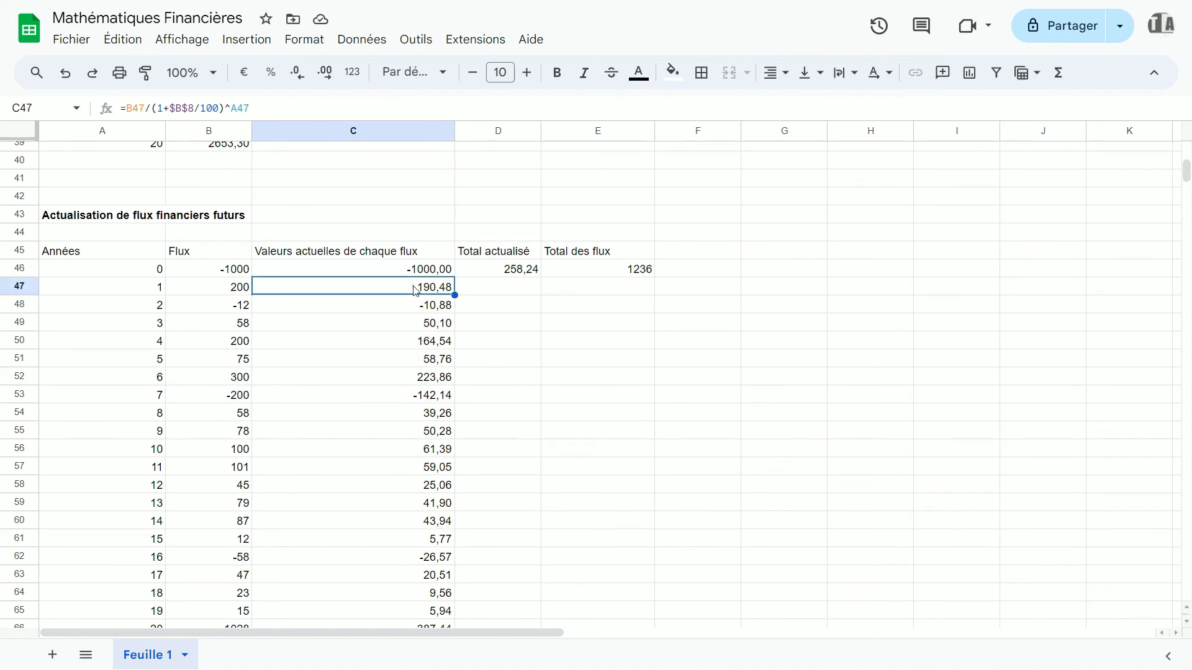
pyautogui.click(227, 291)
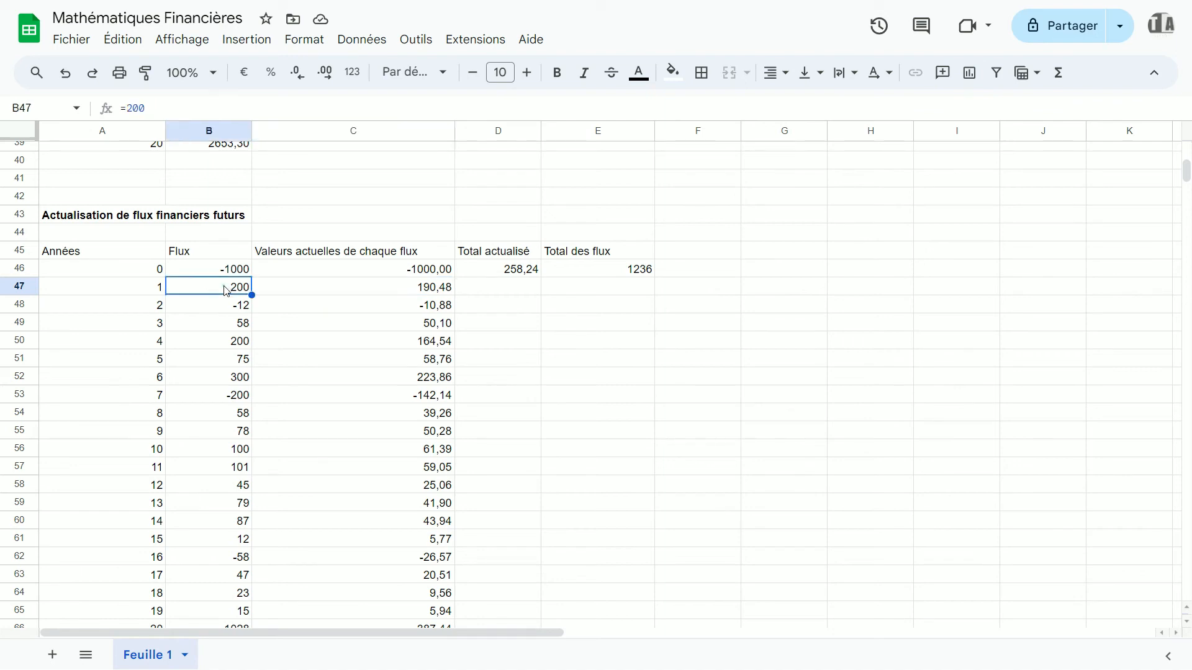
pyautogui.click(356, 287)
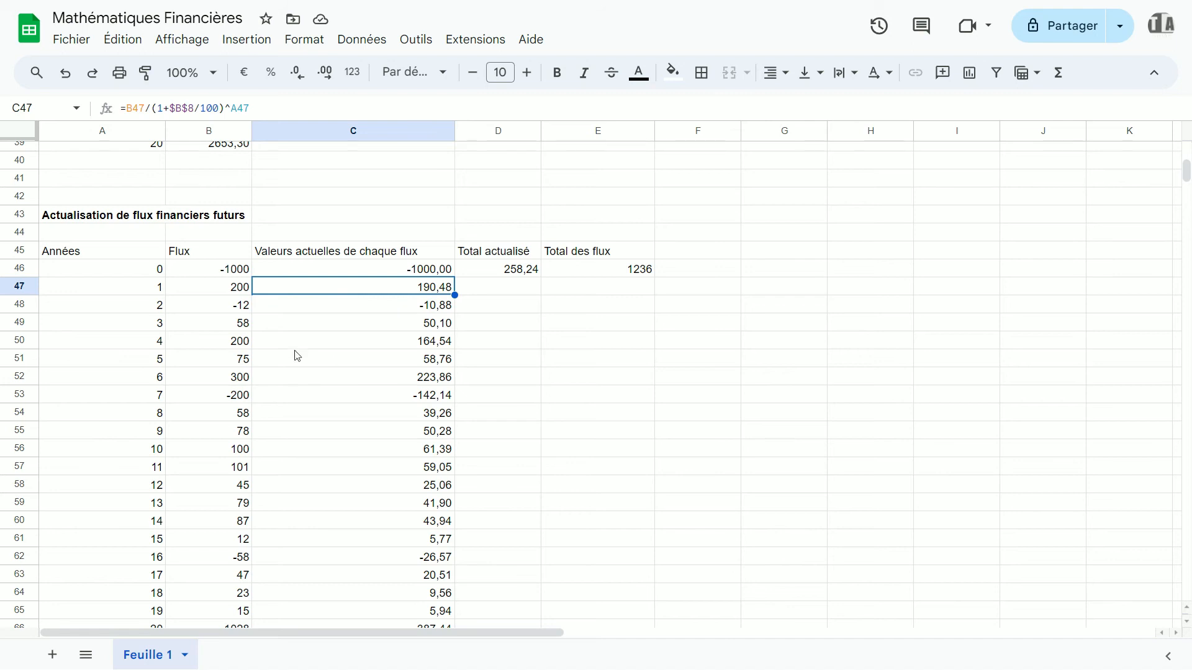
# Step: Compare the present values of the equal 200 cash flows received in year 1 and year 4, in C47 and C50
pyautogui.scroll(-1, 248, 462)
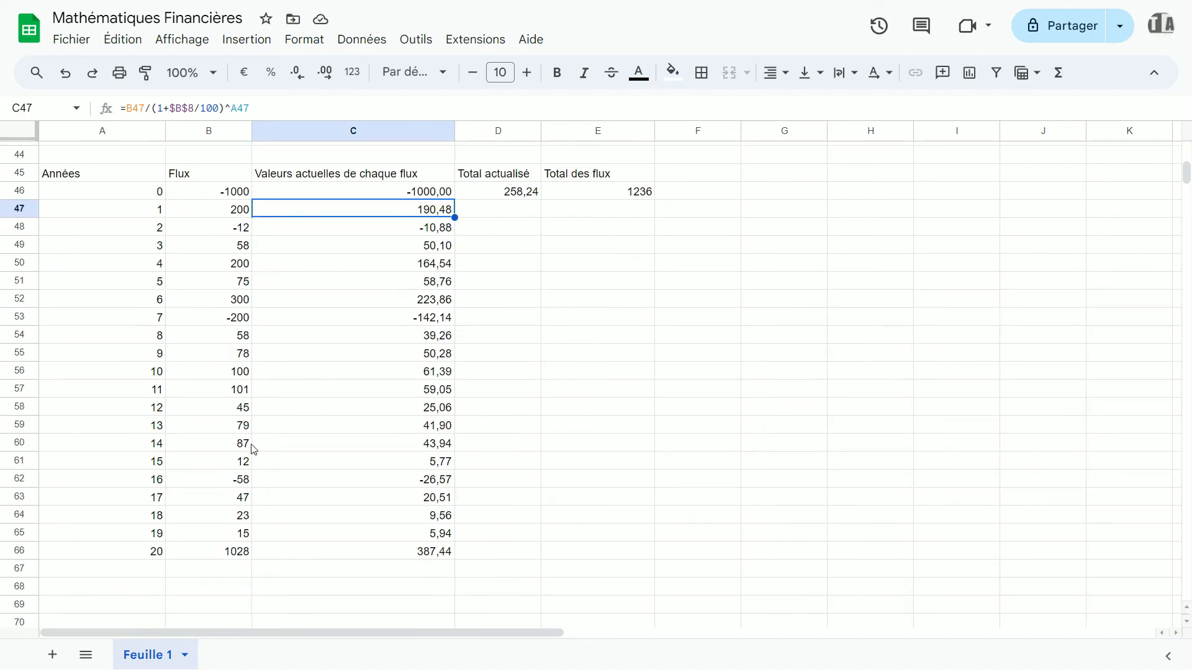
pyautogui.scroll(1, 249, 447)
pyautogui.click(239, 342)
pyautogui.click(426, 345)
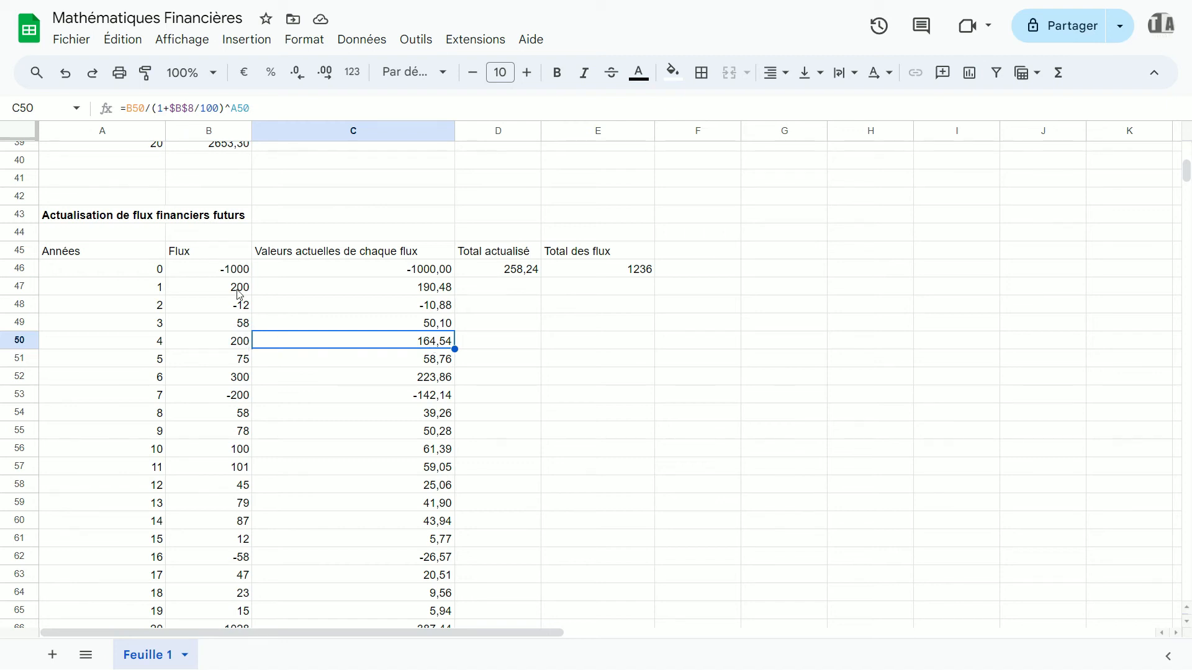
pyautogui.click(348, 289)
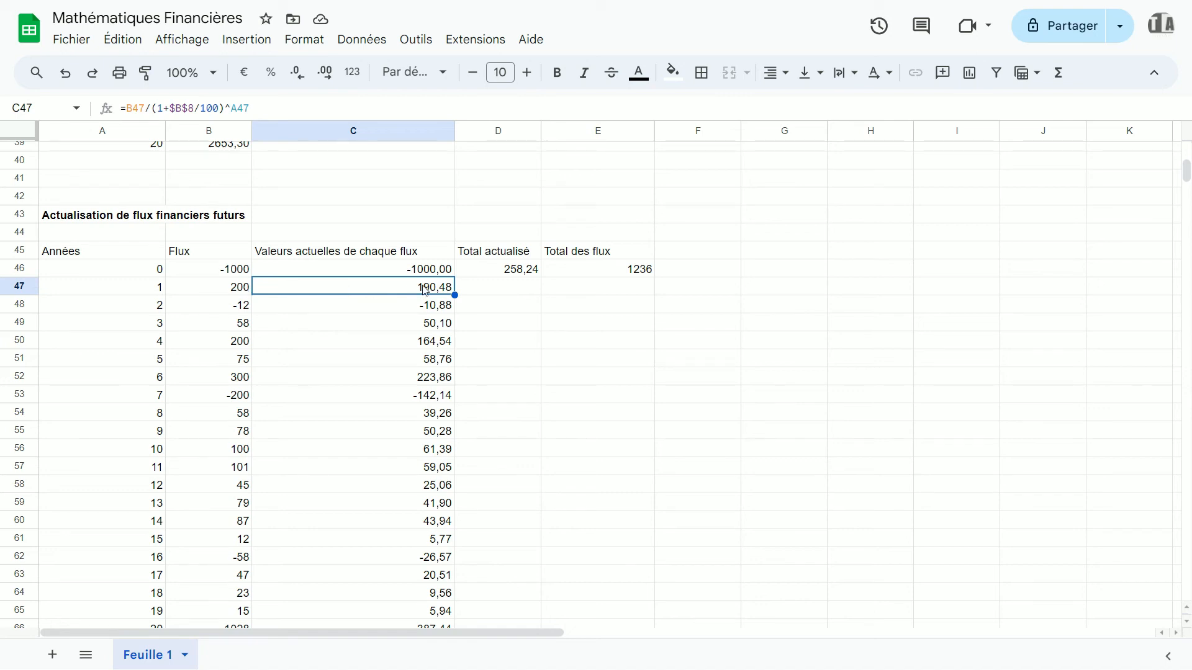
pyautogui.click(438, 347)
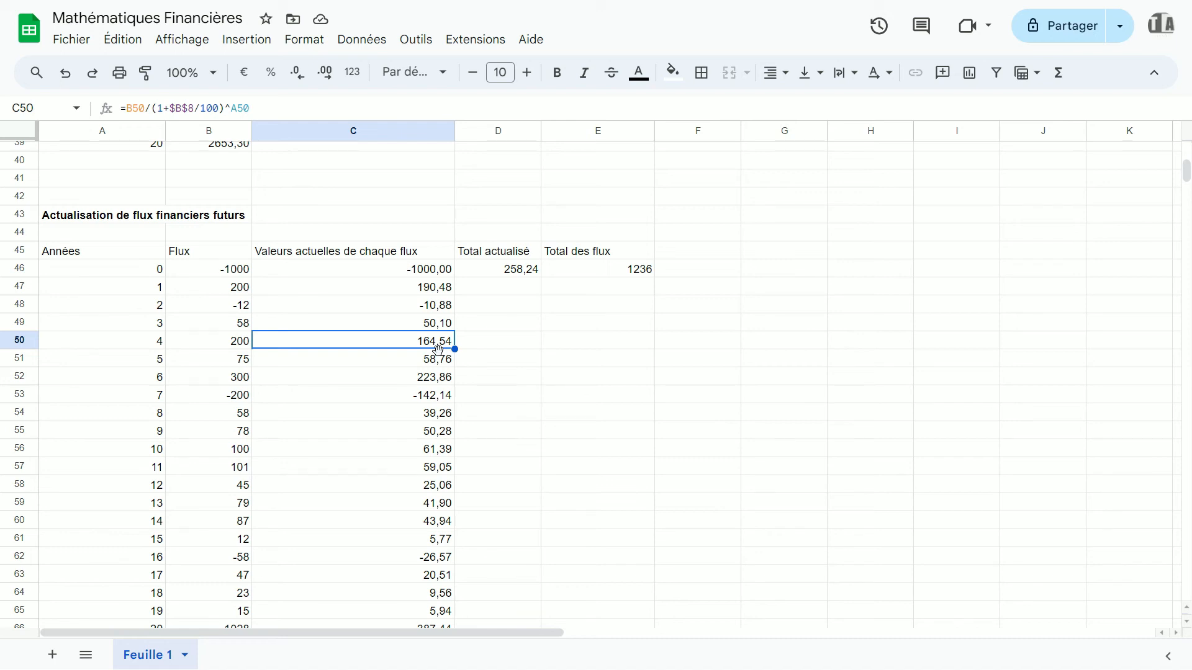
pyautogui.click(470, 348)
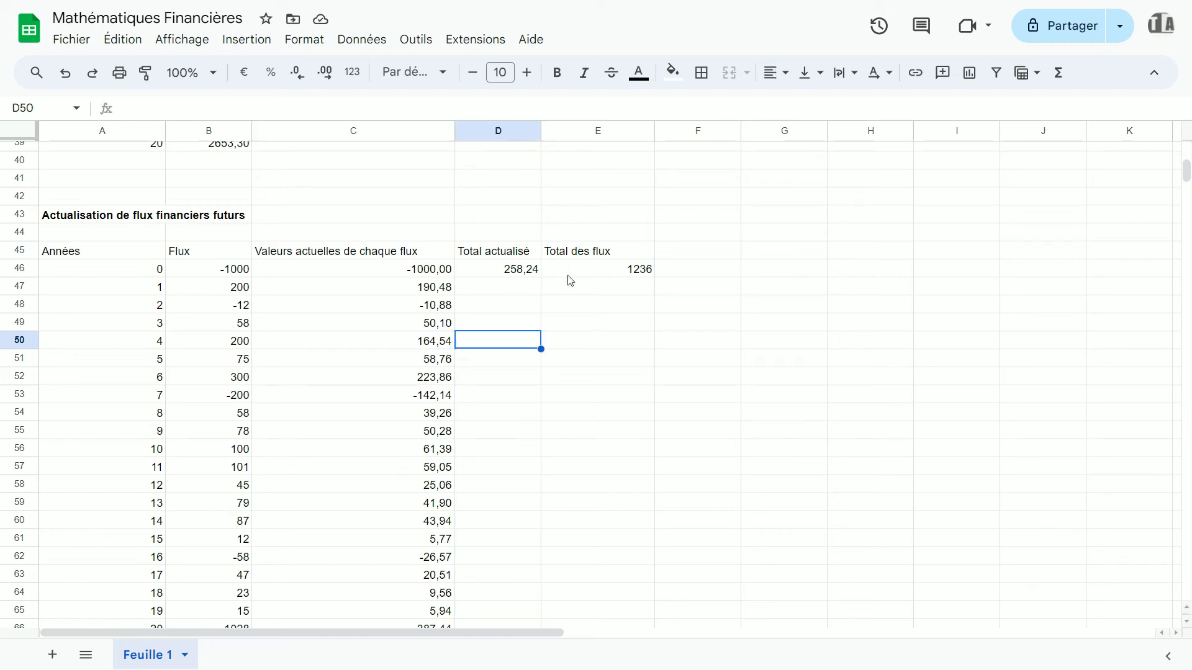
# Step: Review the sum formula behind the undiscounted Total des flux in E46 and the year 0 flow it includes
pyautogui.click(609, 269)
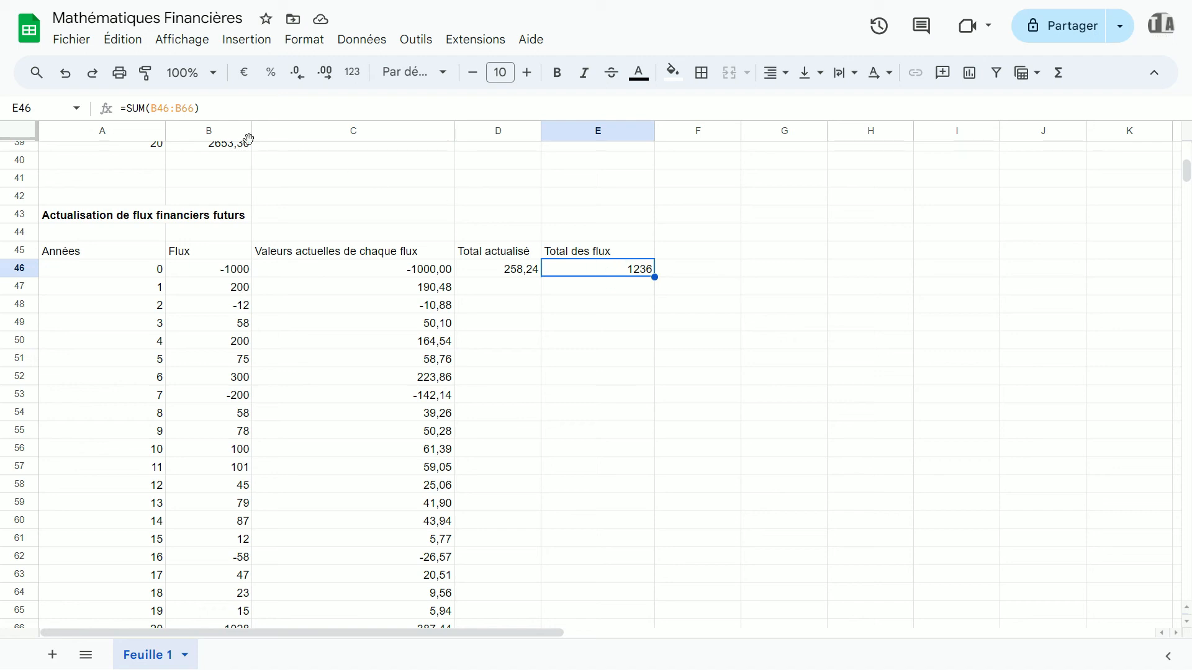
pyautogui.click(123, 108)
pyautogui.click(615, 358)
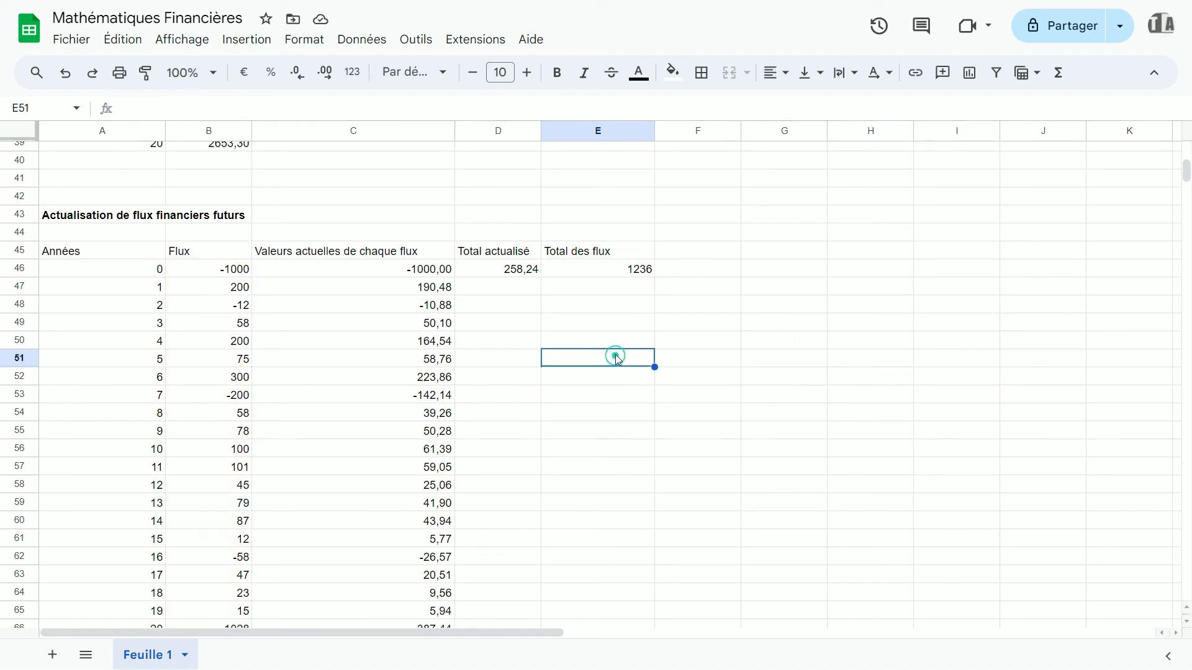
pyautogui.click(621, 299)
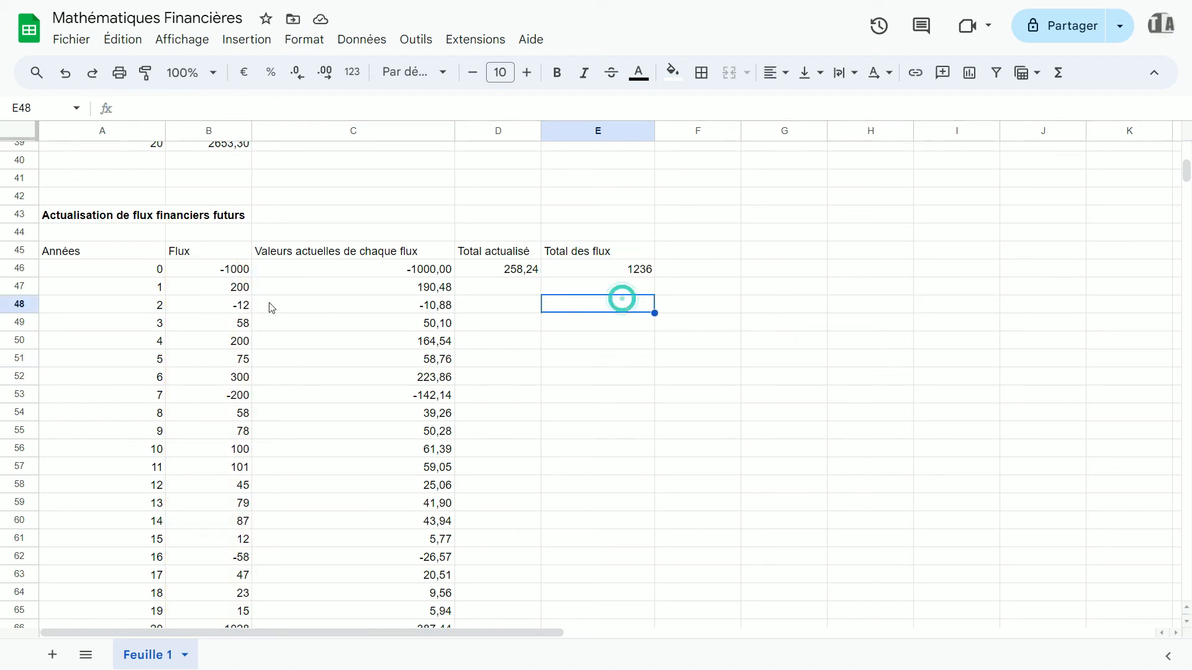
pyautogui.click(220, 272)
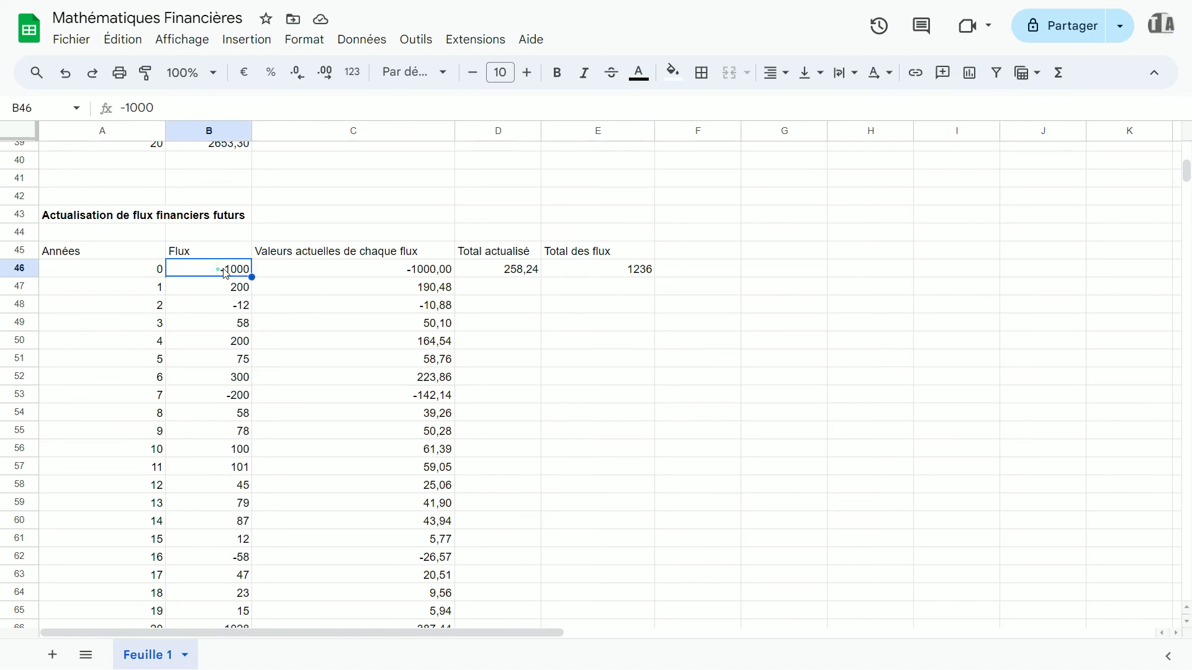
pyautogui.click(589, 277)
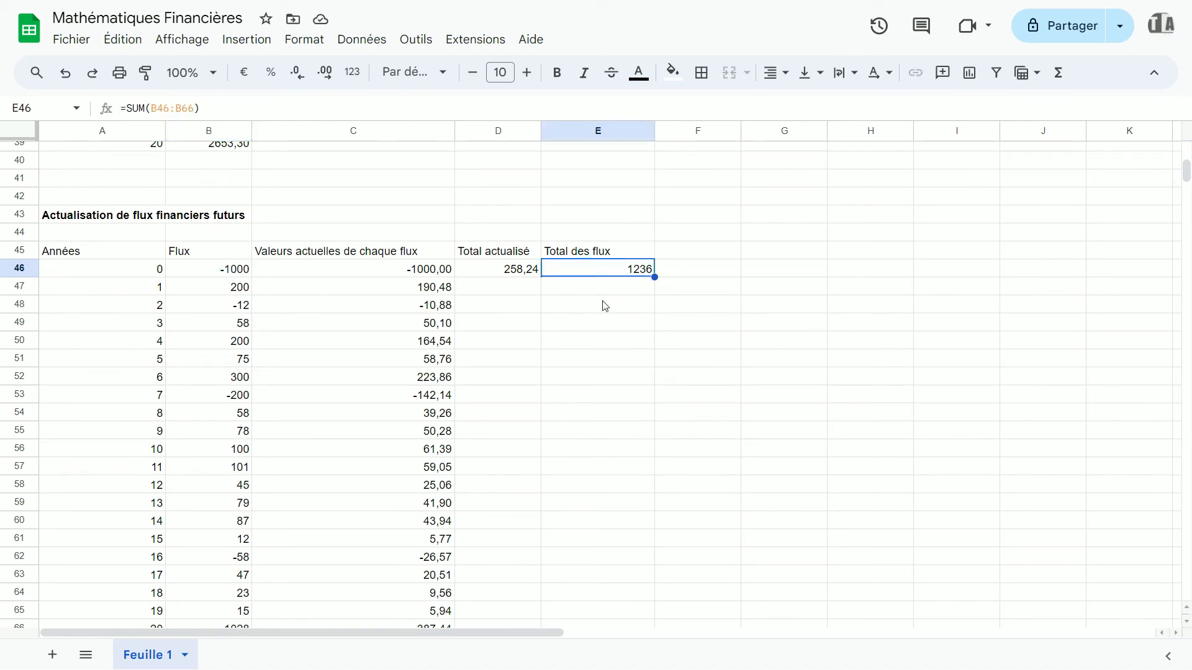
# Step: Review the Total actualisé formula in D46 and the range of present values it sums
pyautogui.click(523, 280)
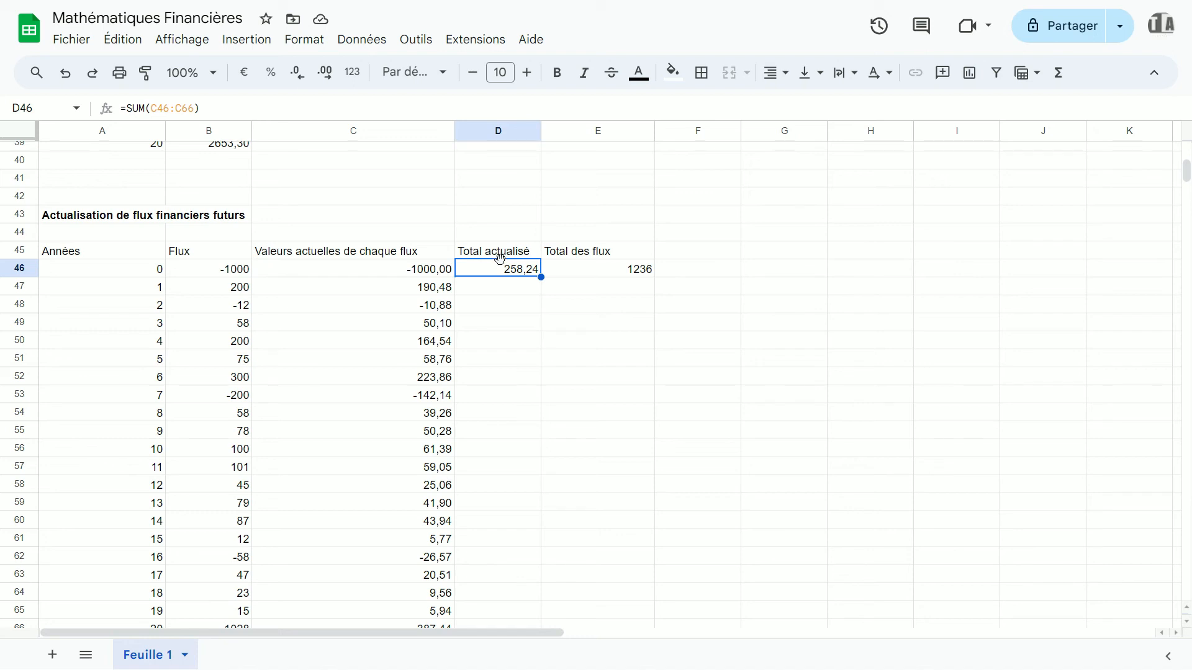
pyautogui.click(173, 109)
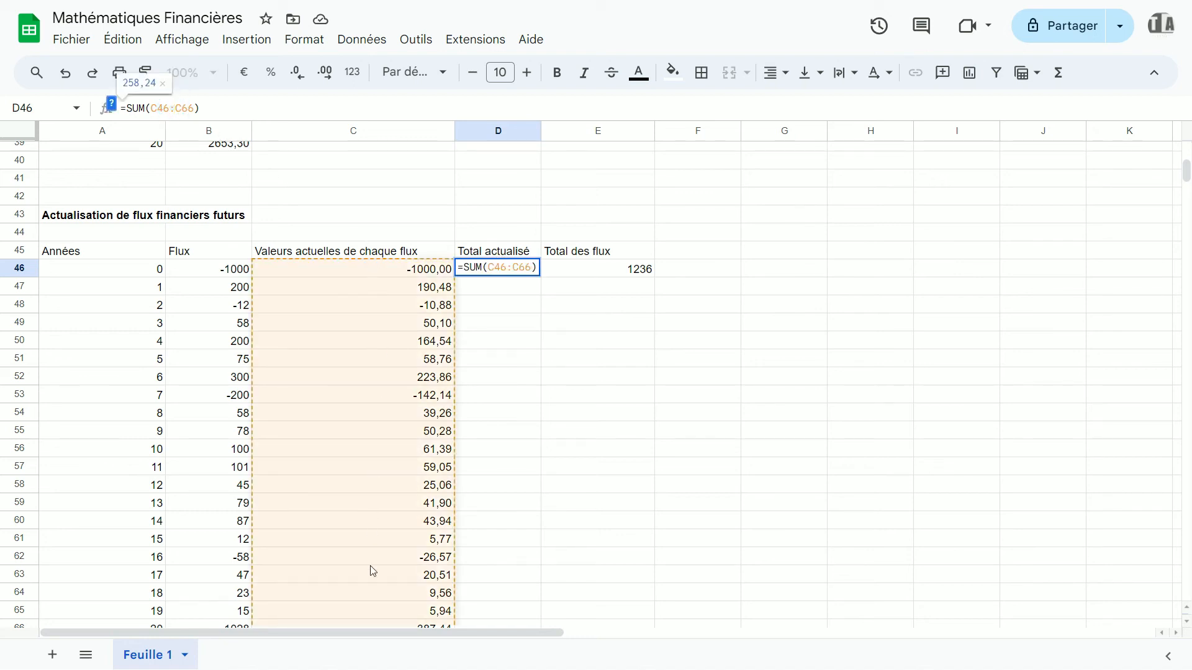
pyautogui.press('Return')
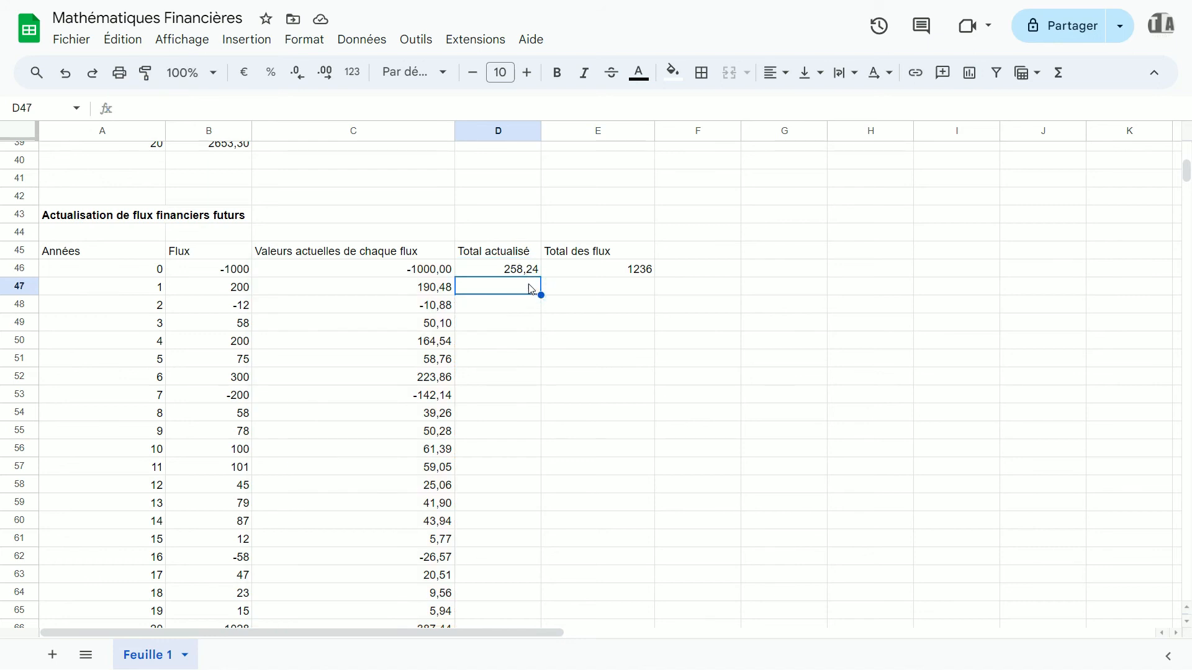
pyautogui.click(525, 266)
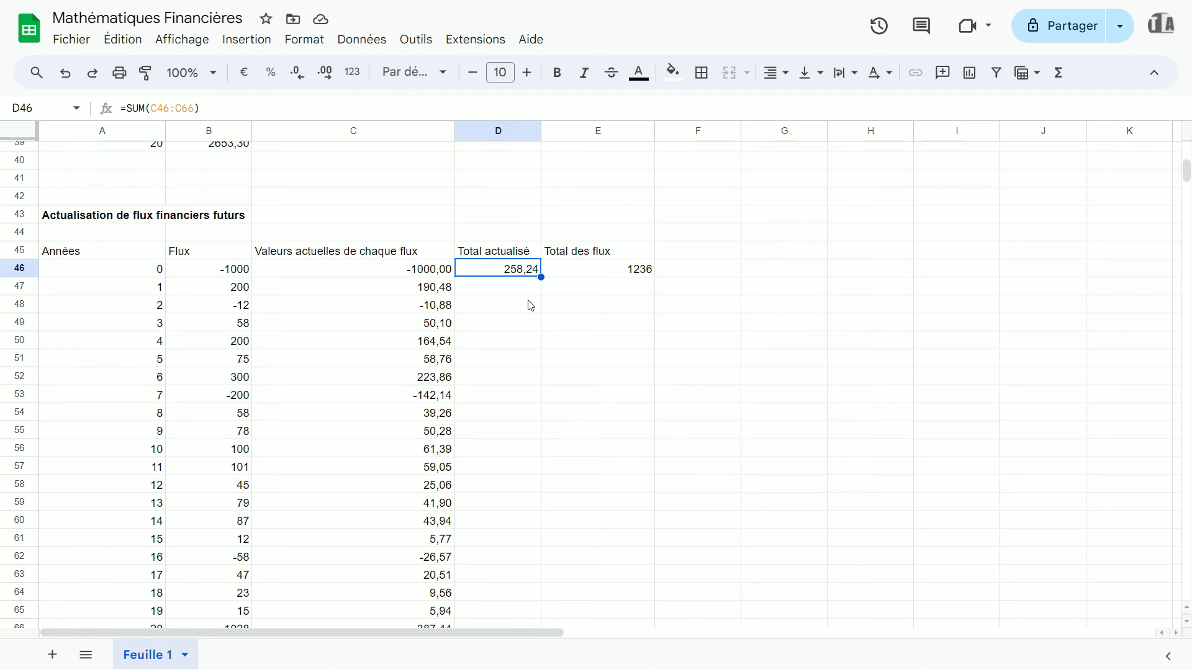
pyautogui.click(521, 274)
pyautogui.click(523, 298)
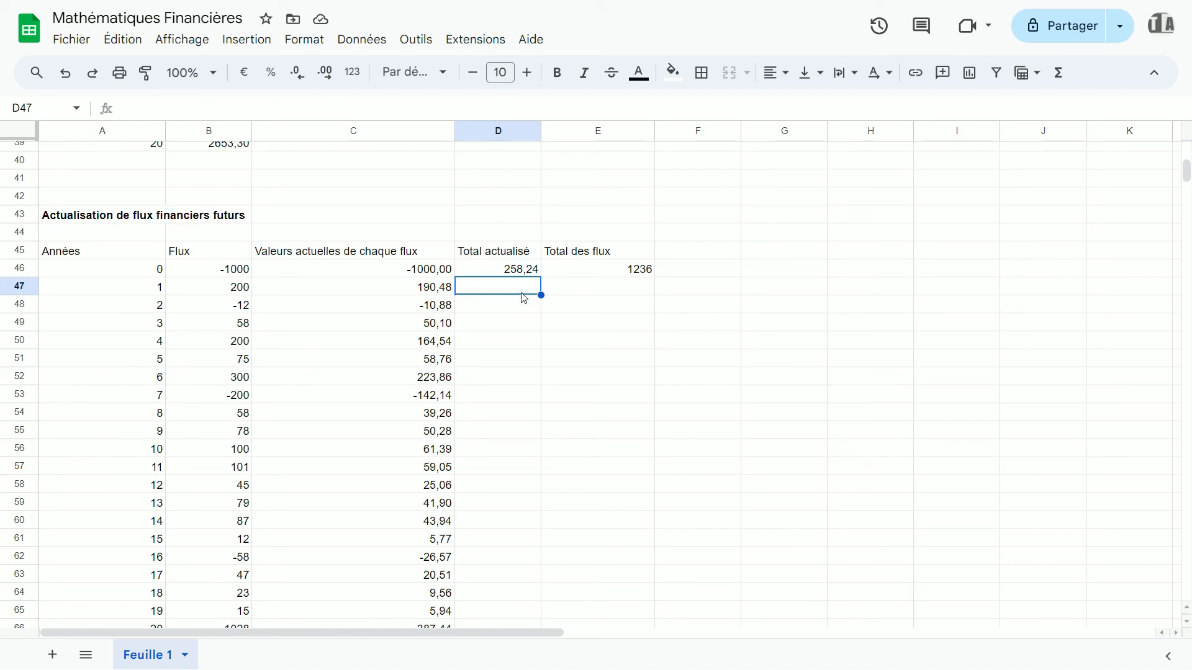
# Step: Compare the year 20 cash flow in B66 with its present value in C66, alongside the year 0 value in C46
pyautogui.scroll(-2, 523, 298)
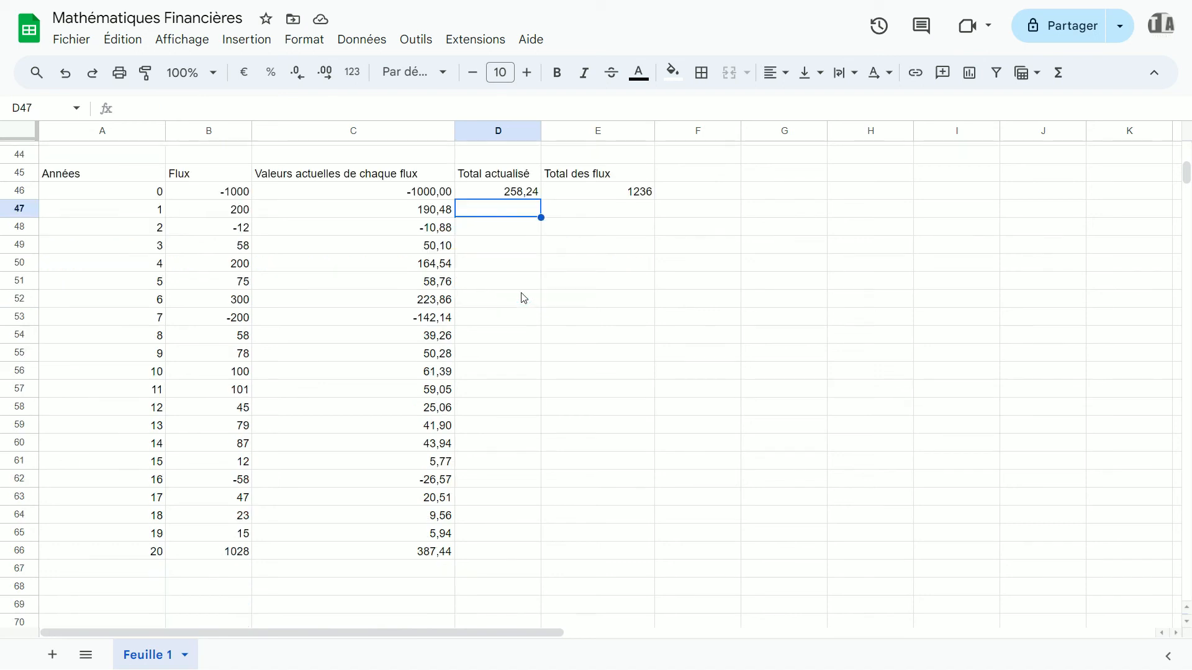
pyautogui.scroll(2, 523, 297)
pyautogui.scroll(-2, 523, 297)
pyautogui.click(382, 195)
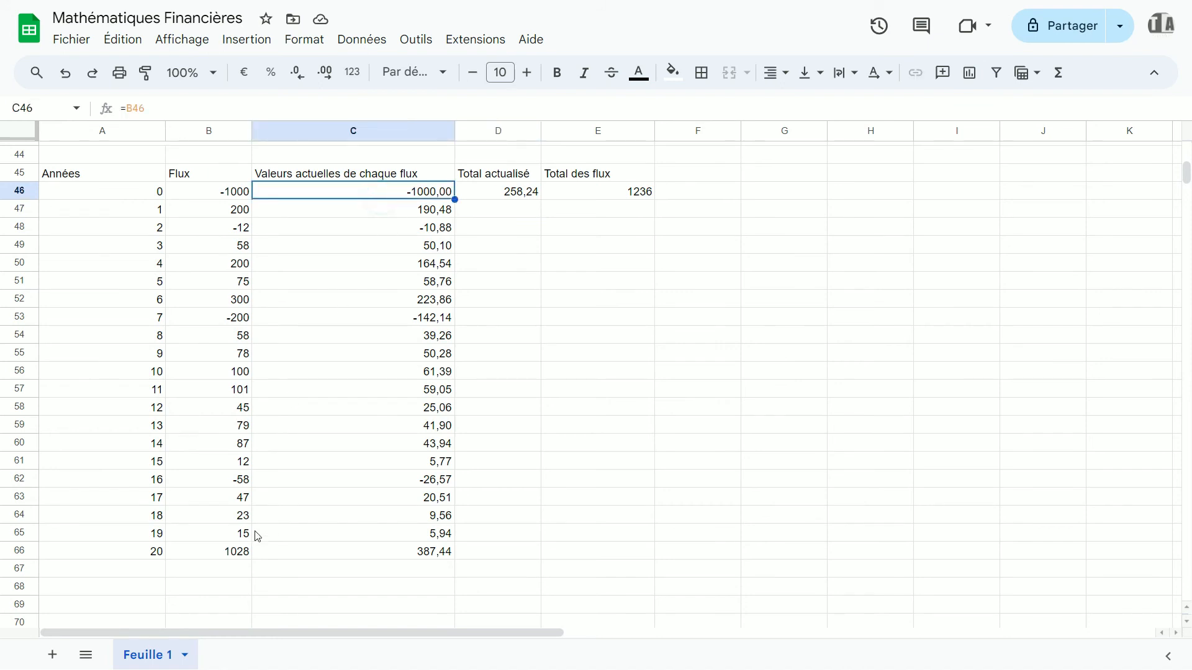
pyautogui.click(228, 556)
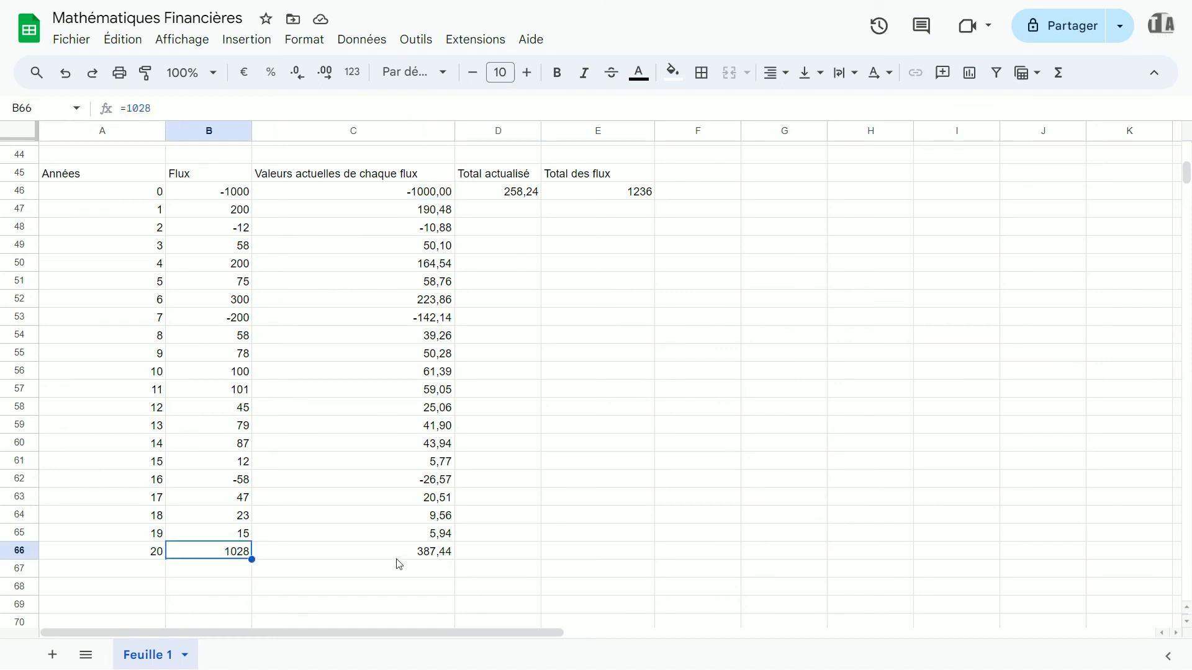
pyautogui.click(415, 556)
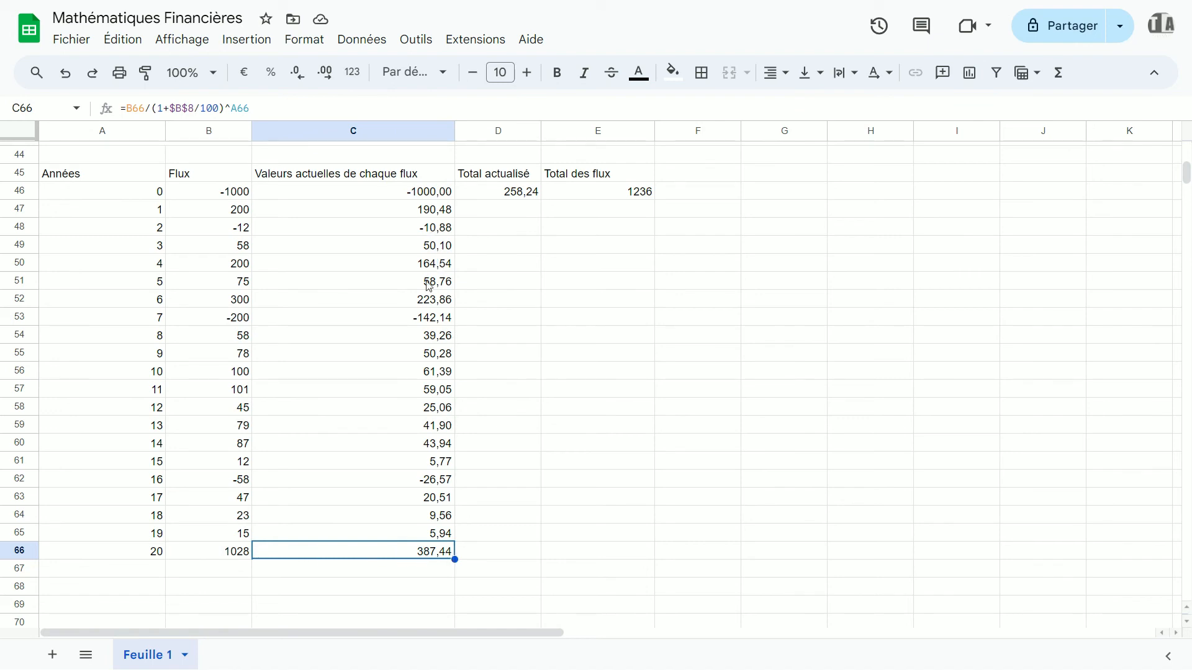
# Step: Compare the discounted total in D46 with the undiscounted total in E46 and the initial outlay in C46
pyautogui.click(428, 316)
pyautogui.click(477, 193)
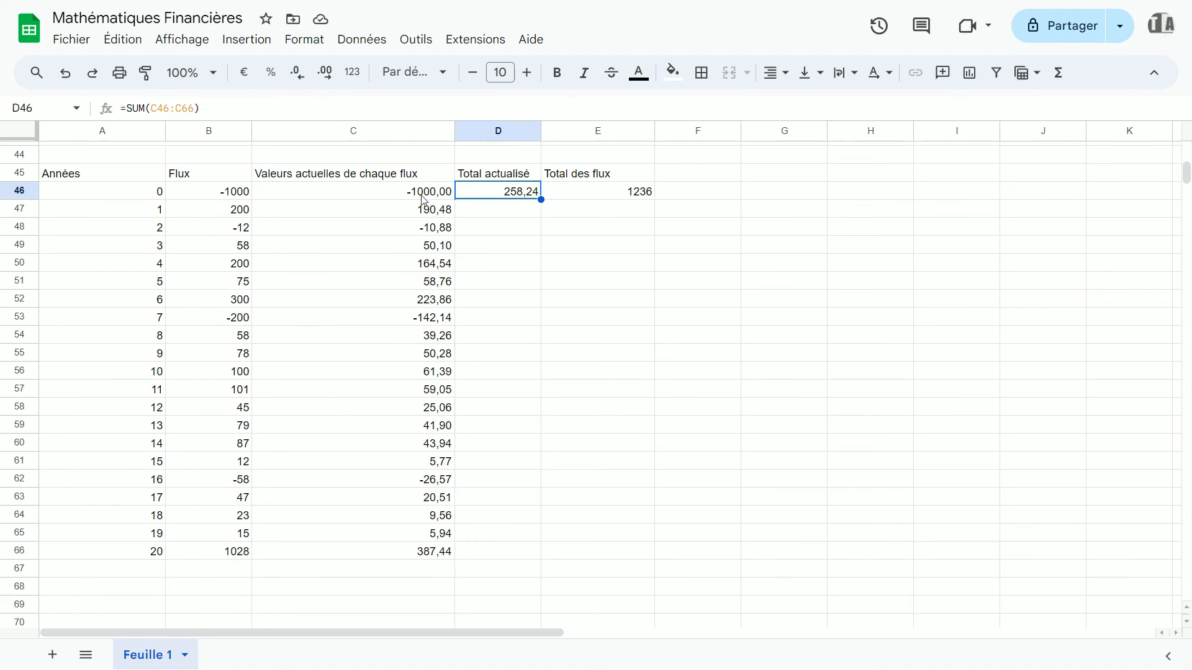
pyautogui.click(424, 199)
pyautogui.click(491, 196)
pyautogui.click(614, 192)
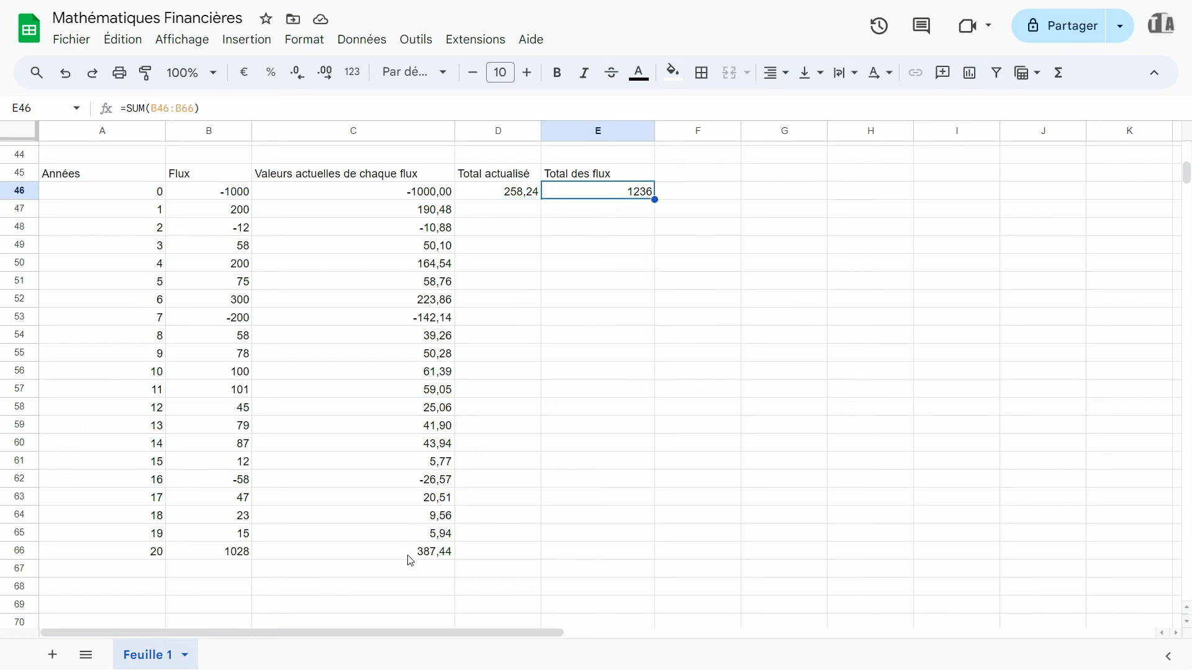
pyautogui.click(512, 197)
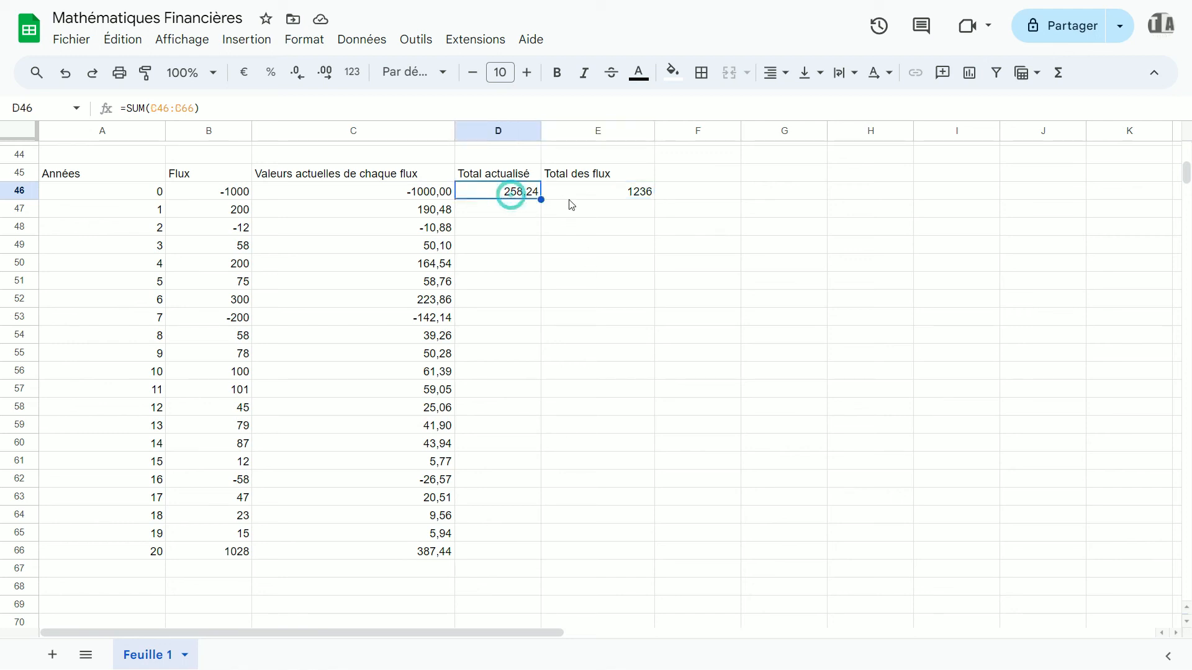
pyautogui.click(507, 198)
# Step: Examine the cash flows of years 1, 4, 6, 10 and 11, and the present-value formula for year 11
pyautogui.scroll(1, 613, 339)
pyautogui.scroll(-2, 613, 339)
pyautogui.click(218, 267)
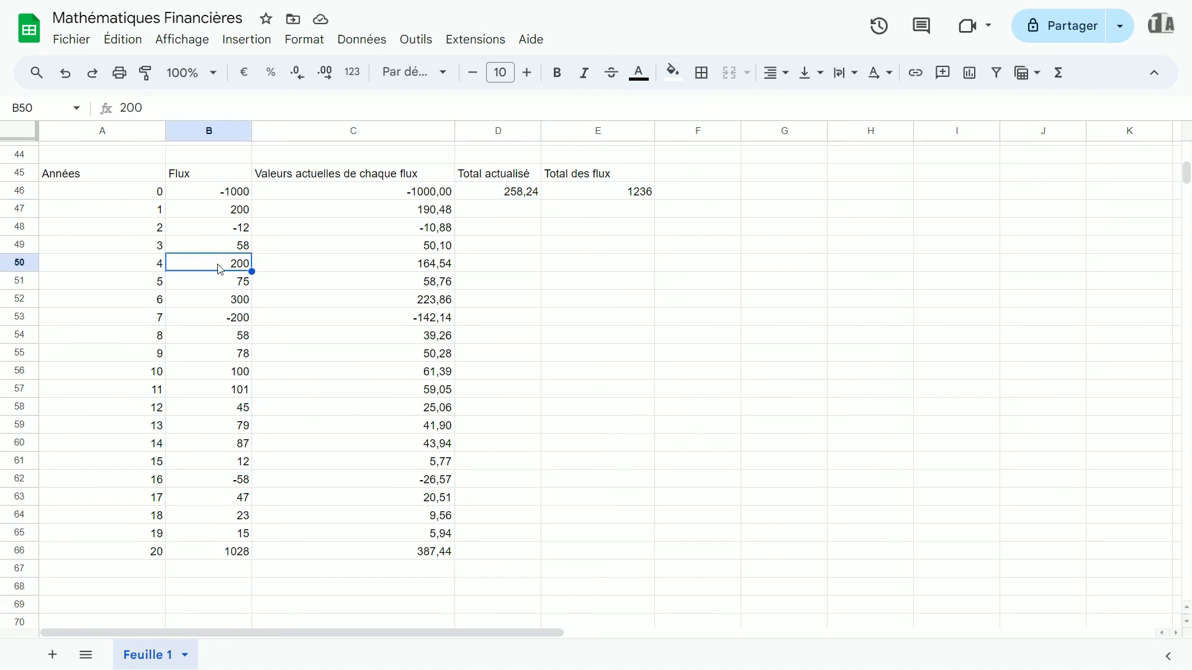
pyautogui.click(230, 211)
pyautogui.click(225, 263)
pyautogui.click(233, 301)
pyautogui.moveTo(222, 369); pyautogui.dragTo(226, 389)
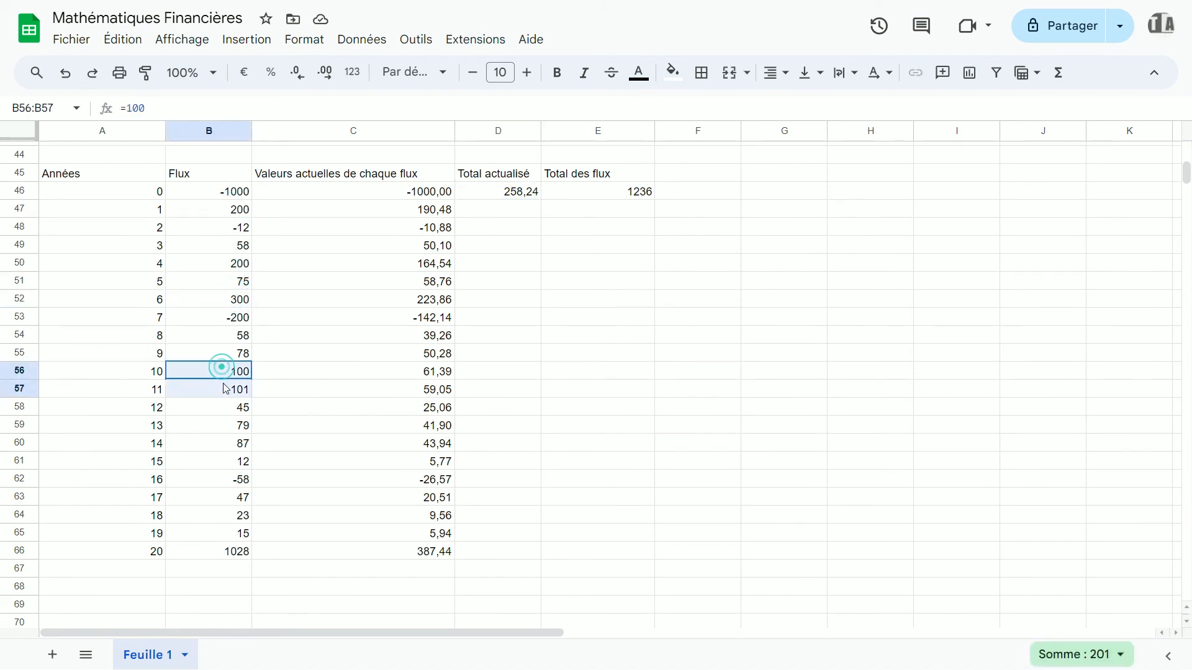
pyautogui.click(327, 388)
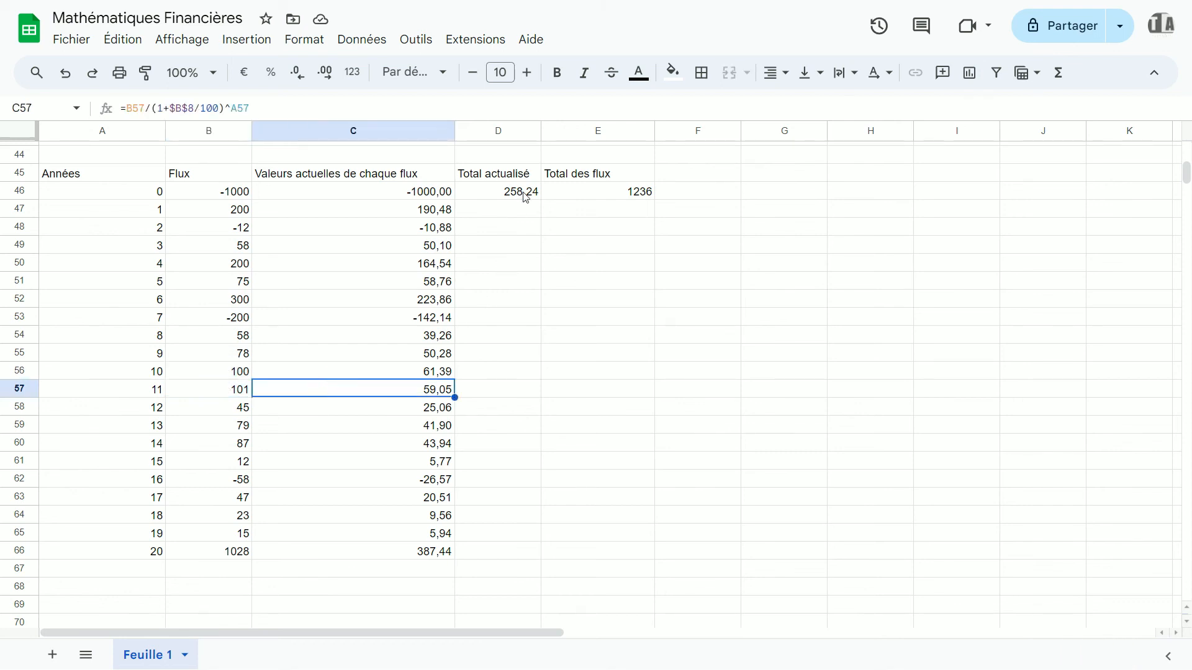
# Step: Set the annual interest rate in B8 to 10%
pyautogui.scroll(15, 542, 207)
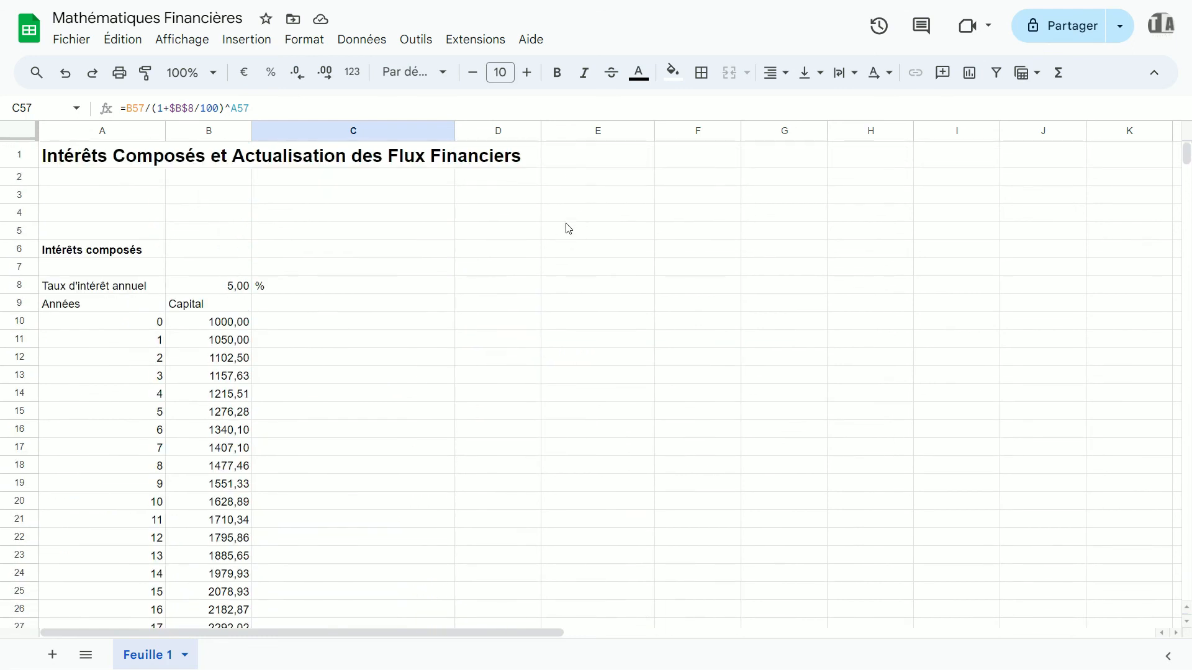
pyautogui.click(206, 289)
pyautogui.write('10')
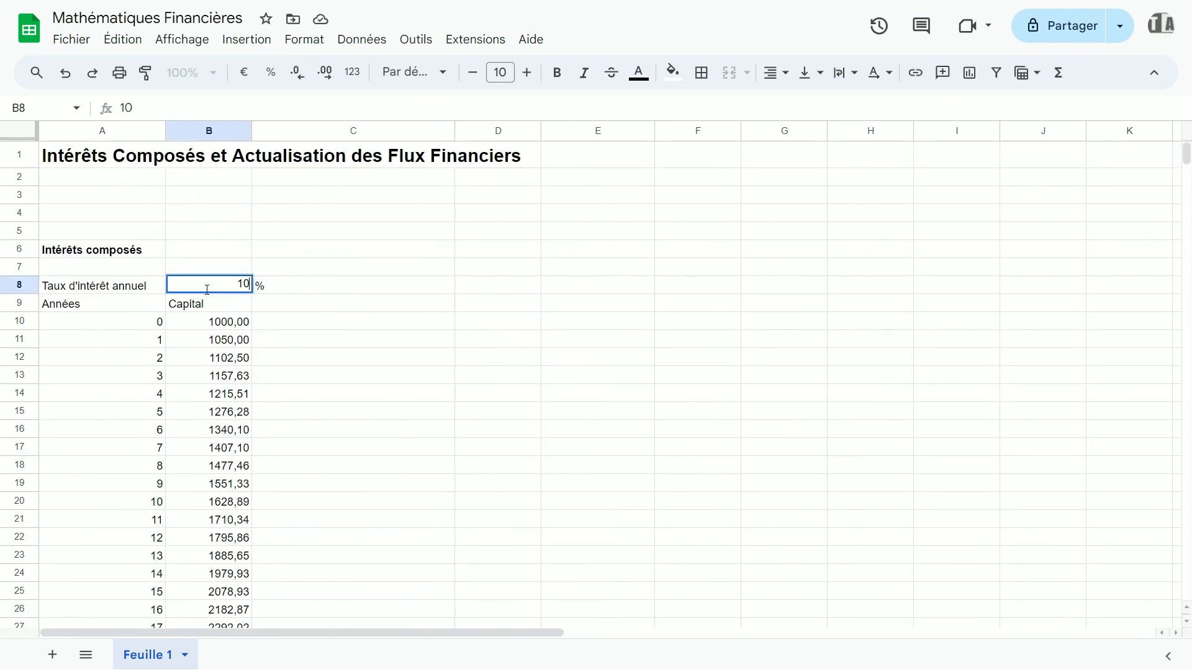
pyautogui.press('Return')
# Step: Check the discounted total in D46 at the 10% rate against the series of cash flows in the Flux column
pyautogui.scroll(-12, 434, 323)
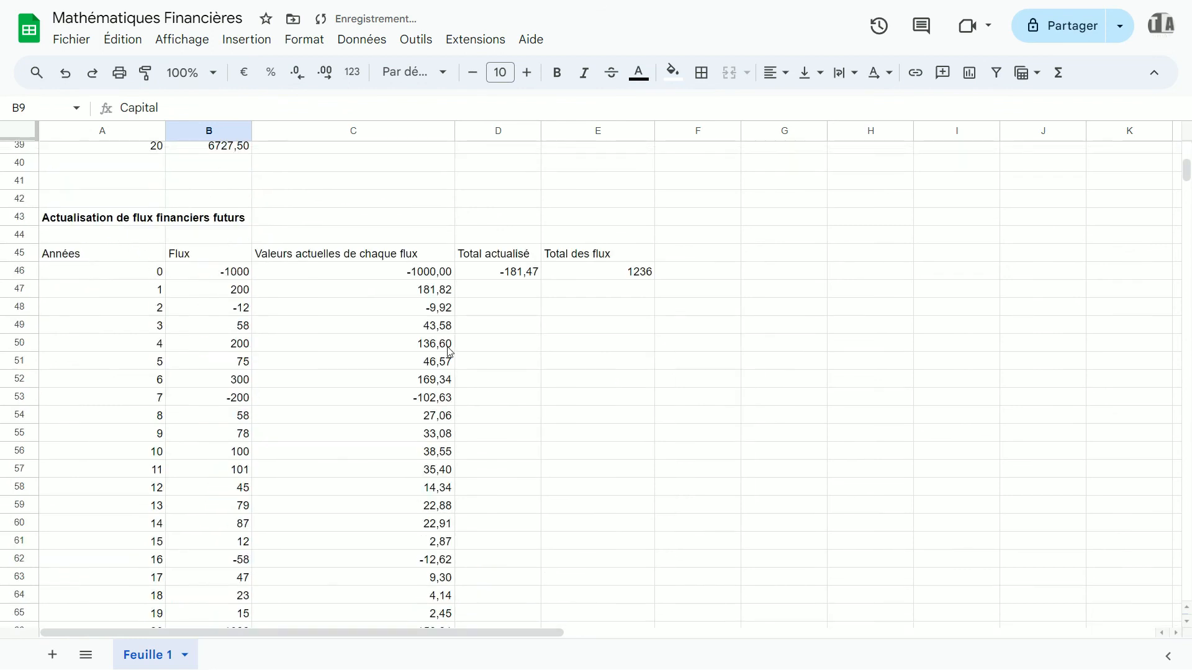
pyautogui.click(516, 281)
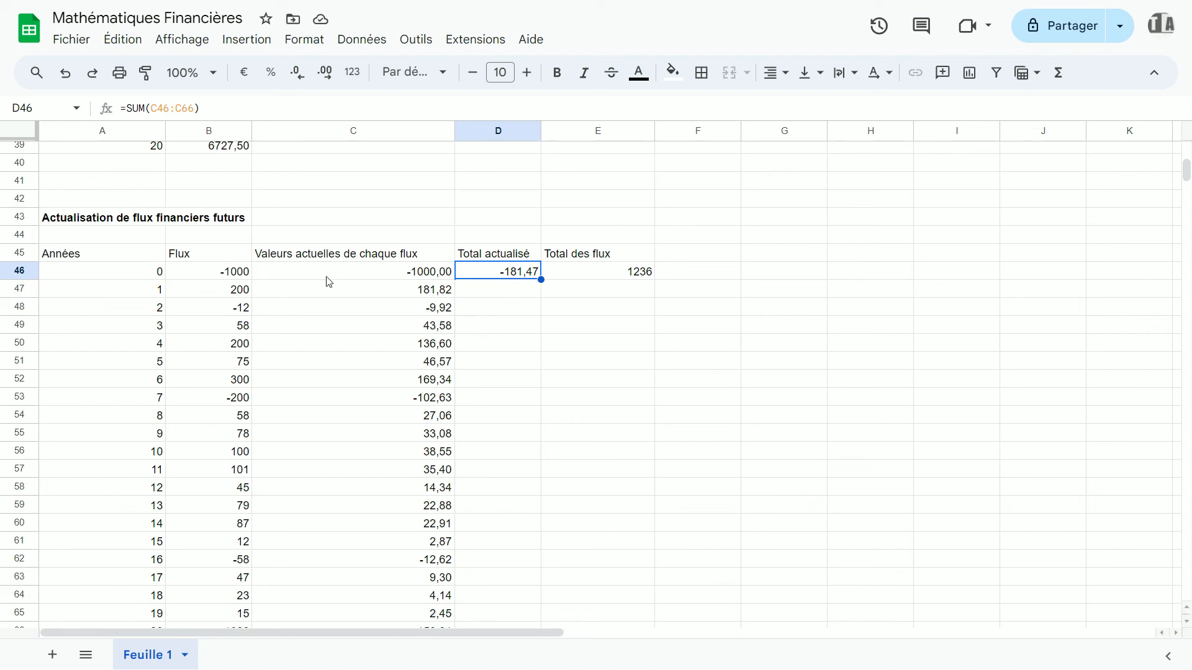
pyautogui.moveTo(214, 270); pyautogui.dragTo(240, 614)
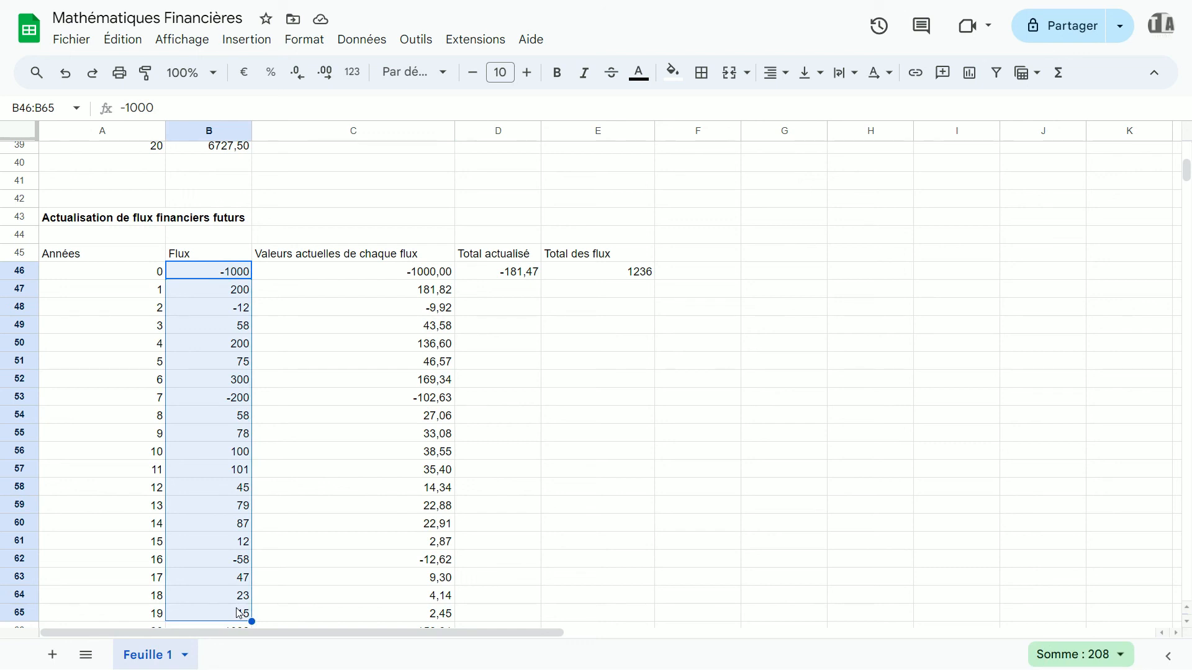
pyautogui.click(504, 397)
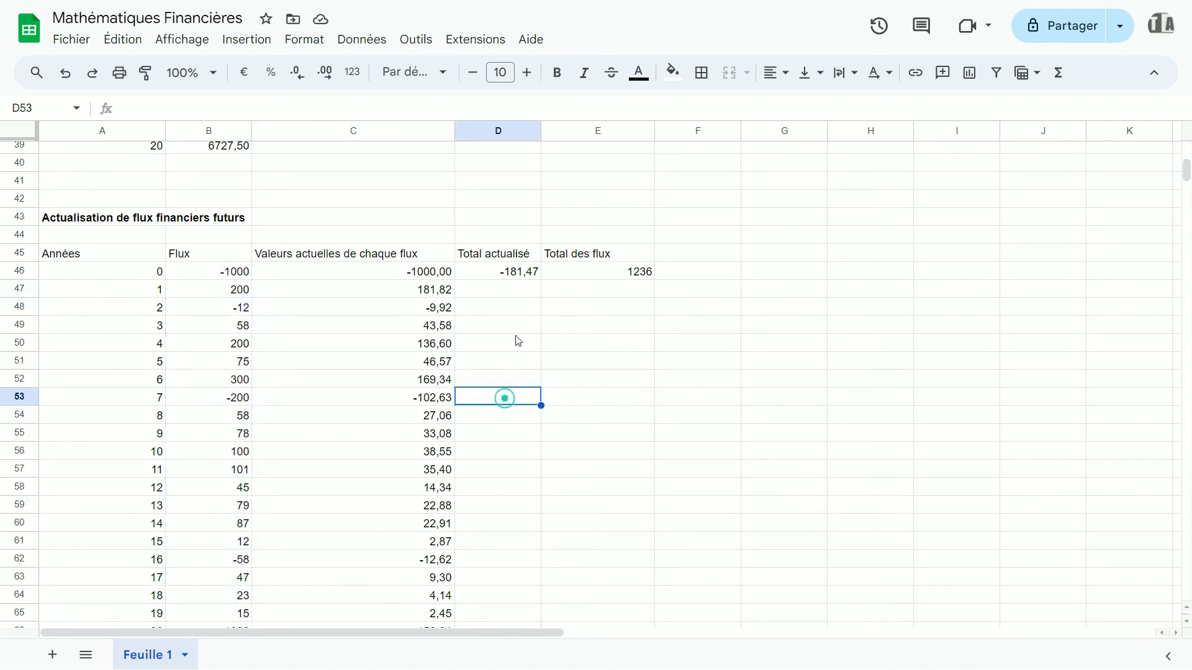
pyautogui.click(509, 273)
# Step: Set the annual interest rate in B8 to 3% and check the discounted total in D46
pyautogui.scroll(8, 531, 263)
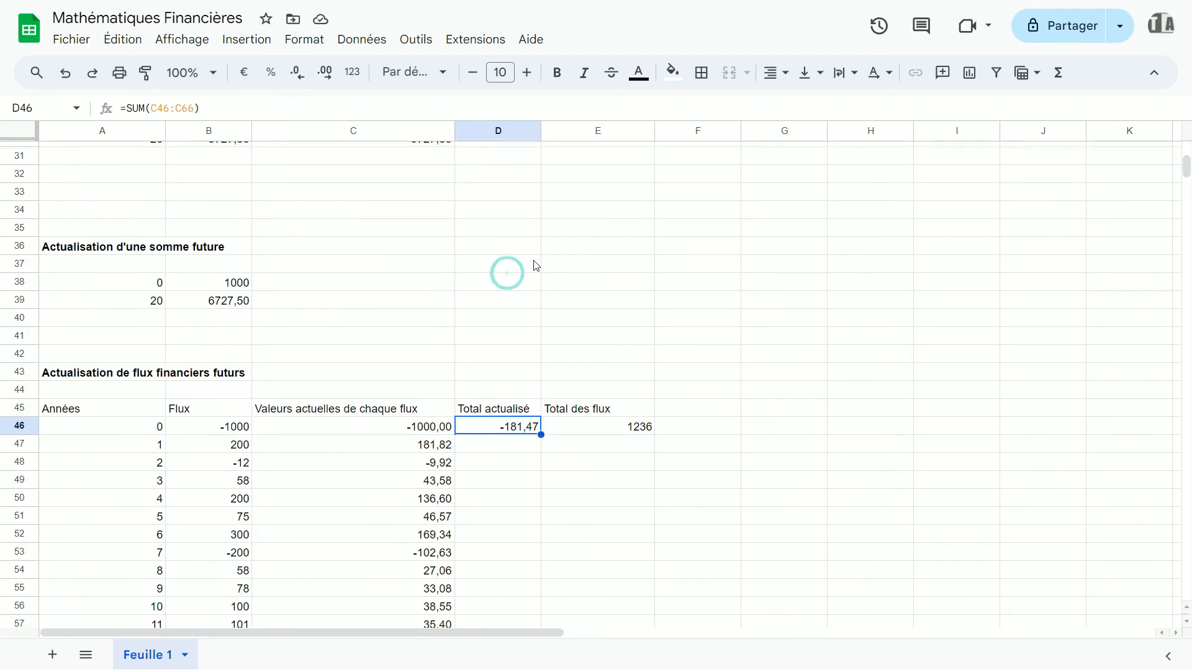
pyautogui.scroll(4, 534, 265)
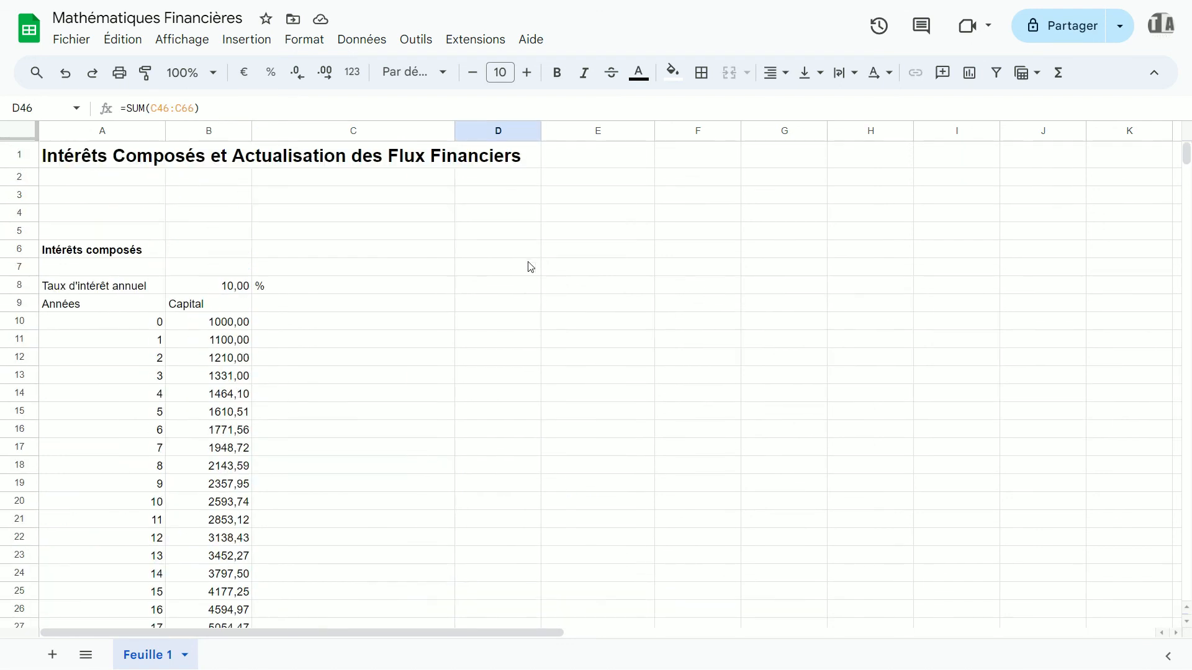
pyautogui.click(214, 288)
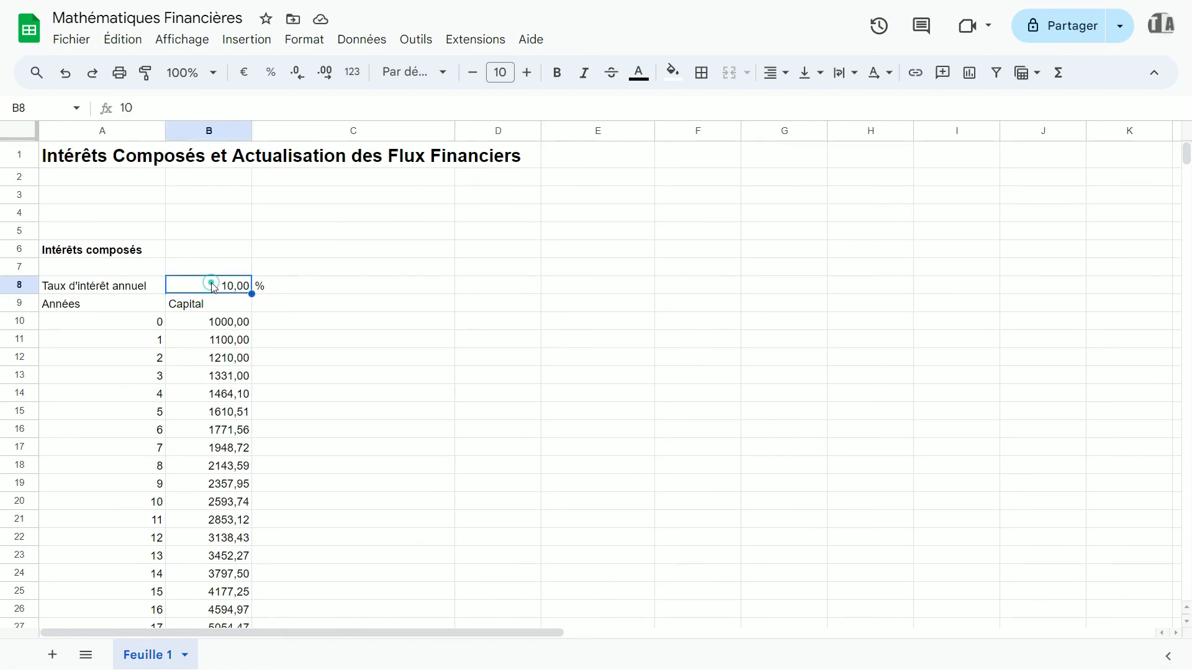
pyautogui.write('3')
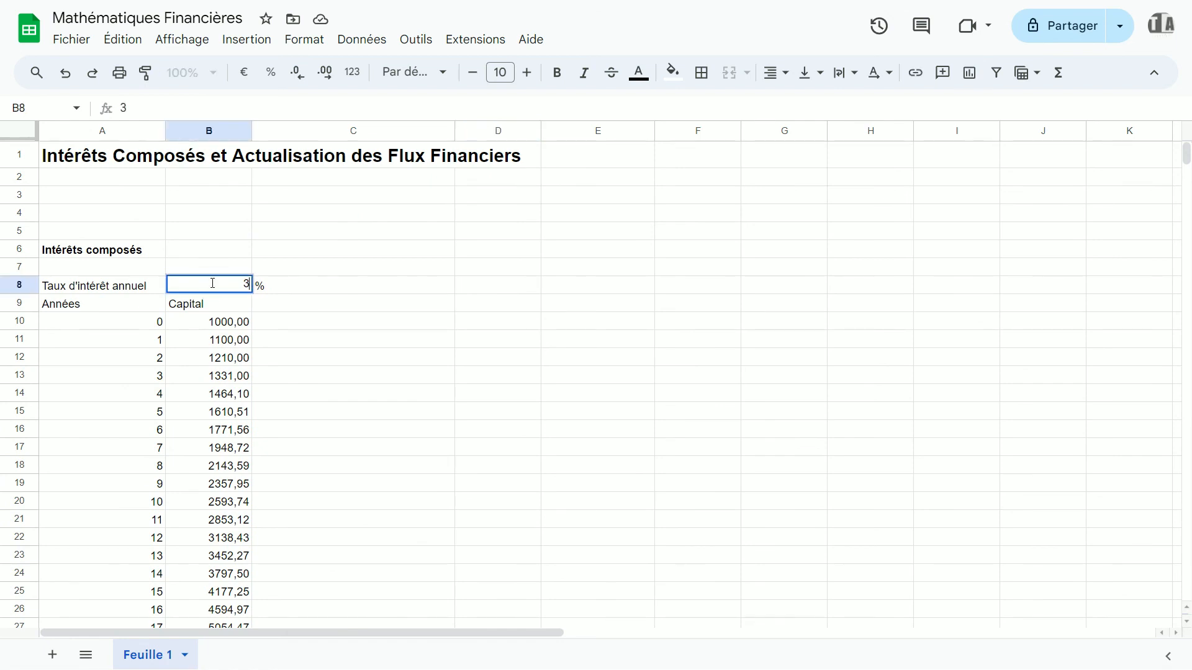
pyautogui.press('Return')
pyautogui.scroll(-10, 391, 329)
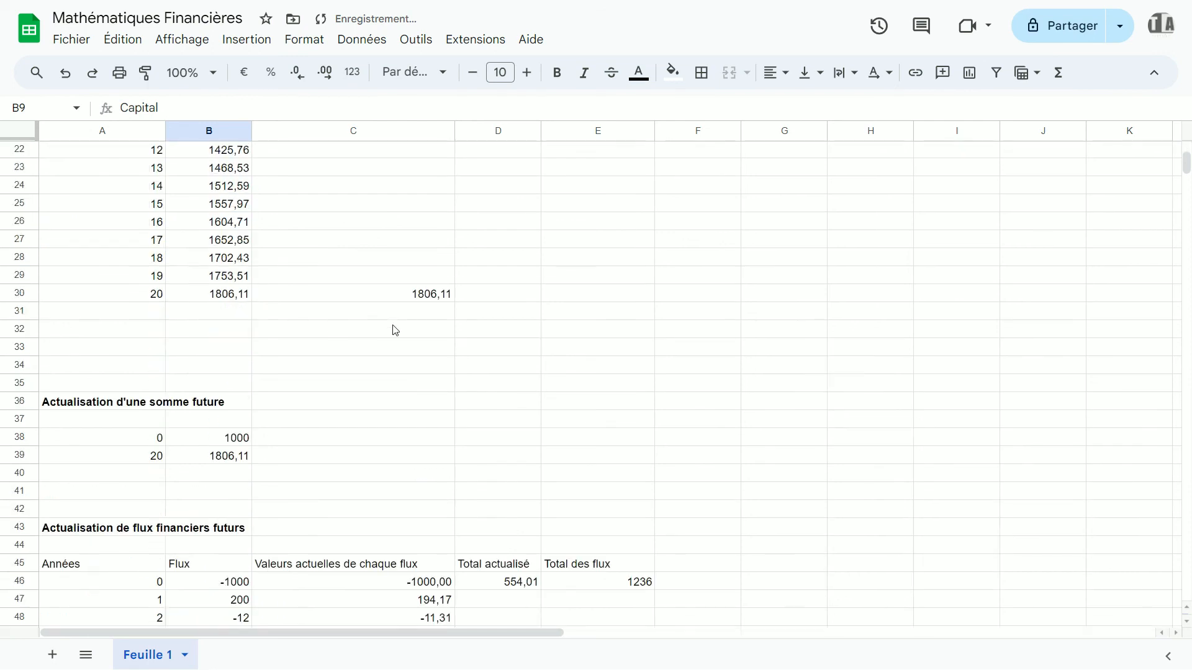
pyautogui.click(504, 352)
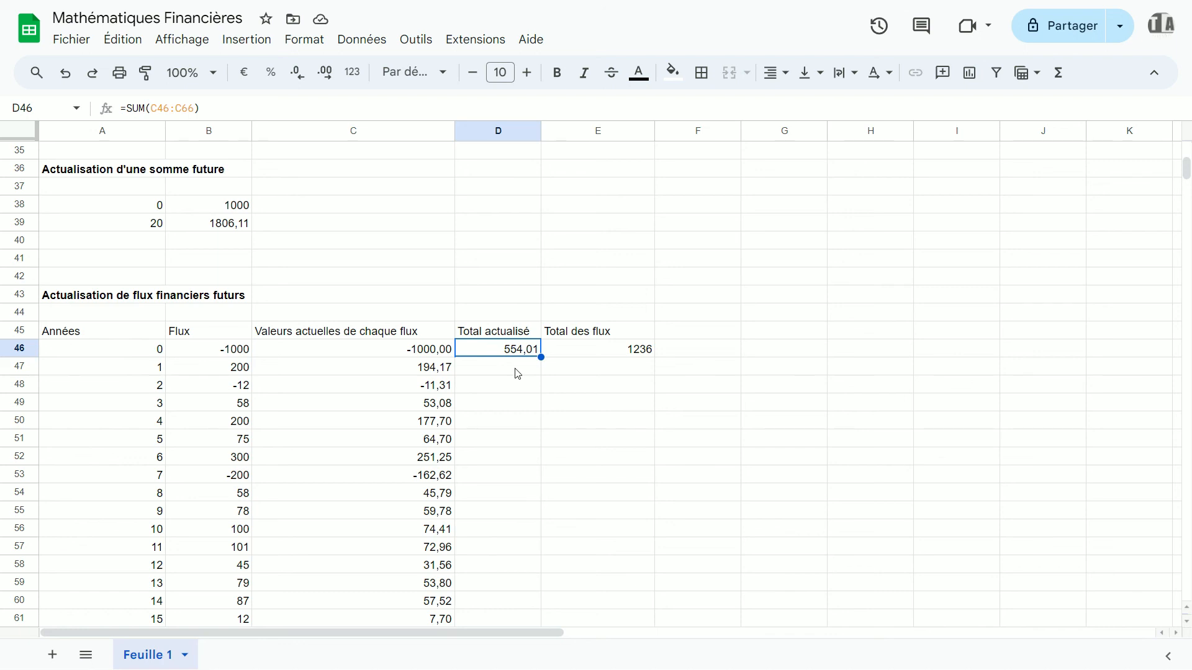
# Step: Set the annual interest rate in B8 back to 10%
pyautogui.scroll(7, 518, 373)
pyautogui.scroll(5, 516, 373)
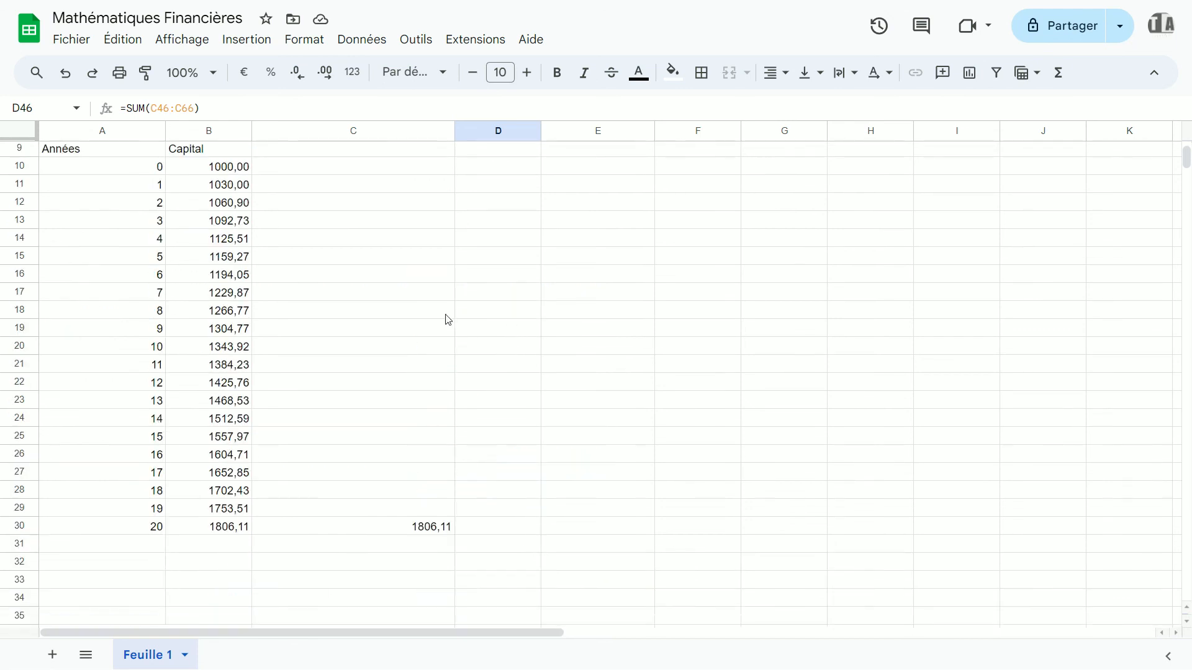
pyautogui.click(240, 291)
pyautogui.write('10')
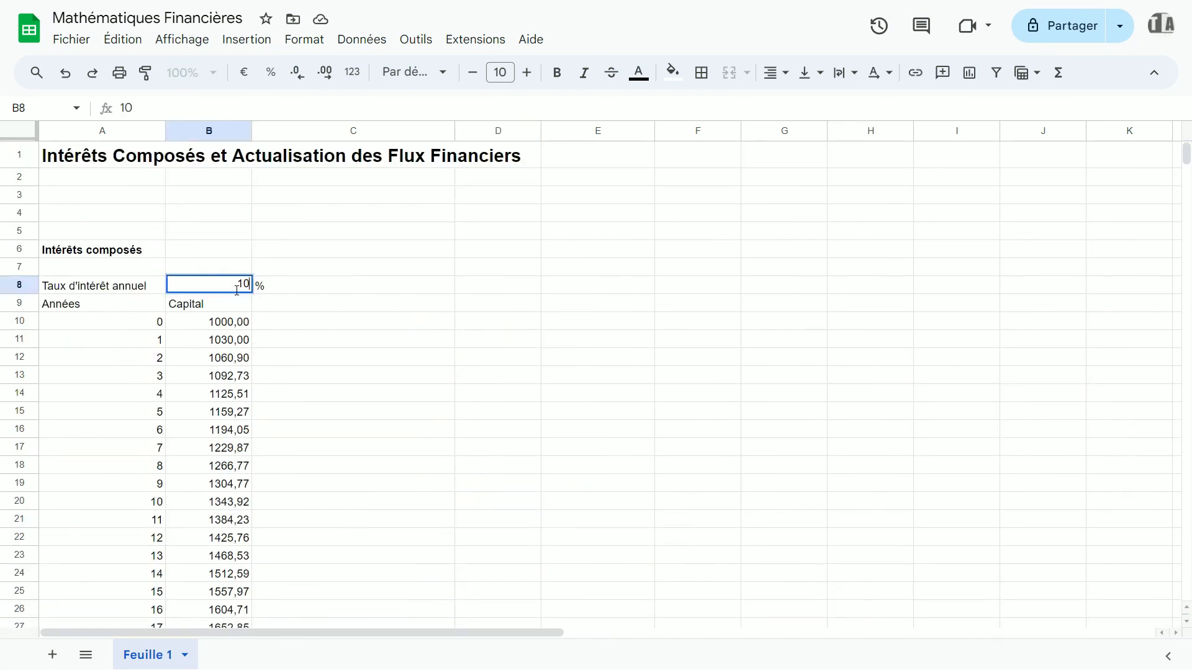
pyautogui.press('Return')
# Step: Compare the compounded capital table with the discounted cash flows at 10%, and inspect the year 20 present-value formula in C66
pyautogui.scroll(-7, 251, 316)
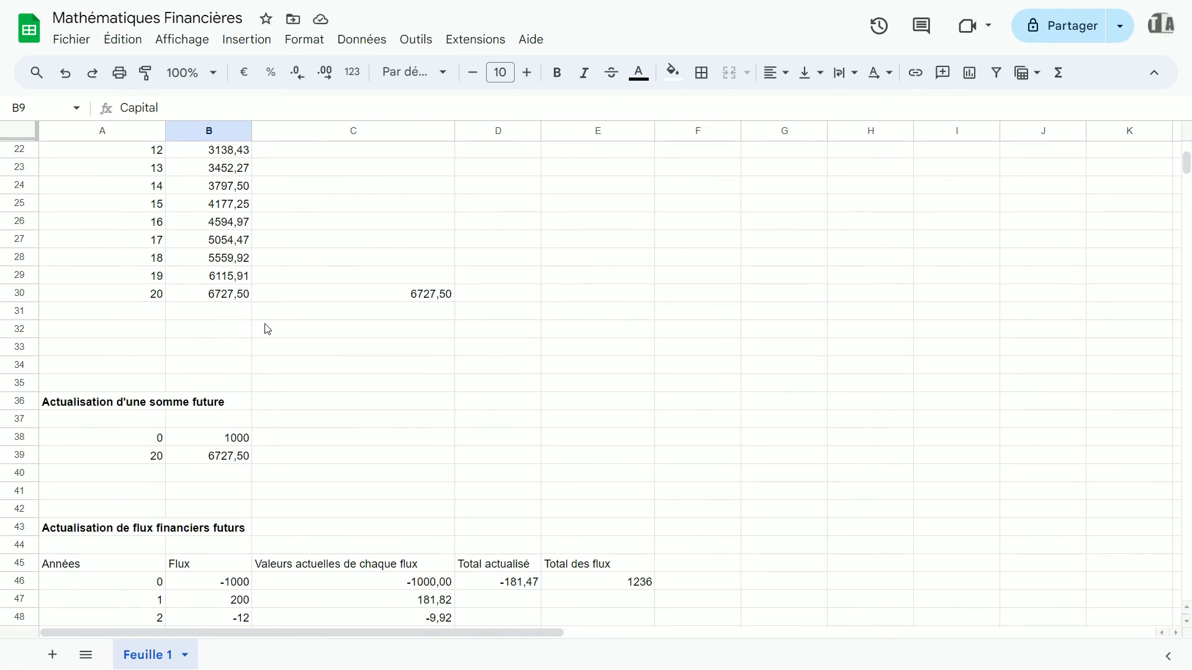
pyautogui.scroll(3, 267, 329)
pyautogui.scroll(3, 267, 329)
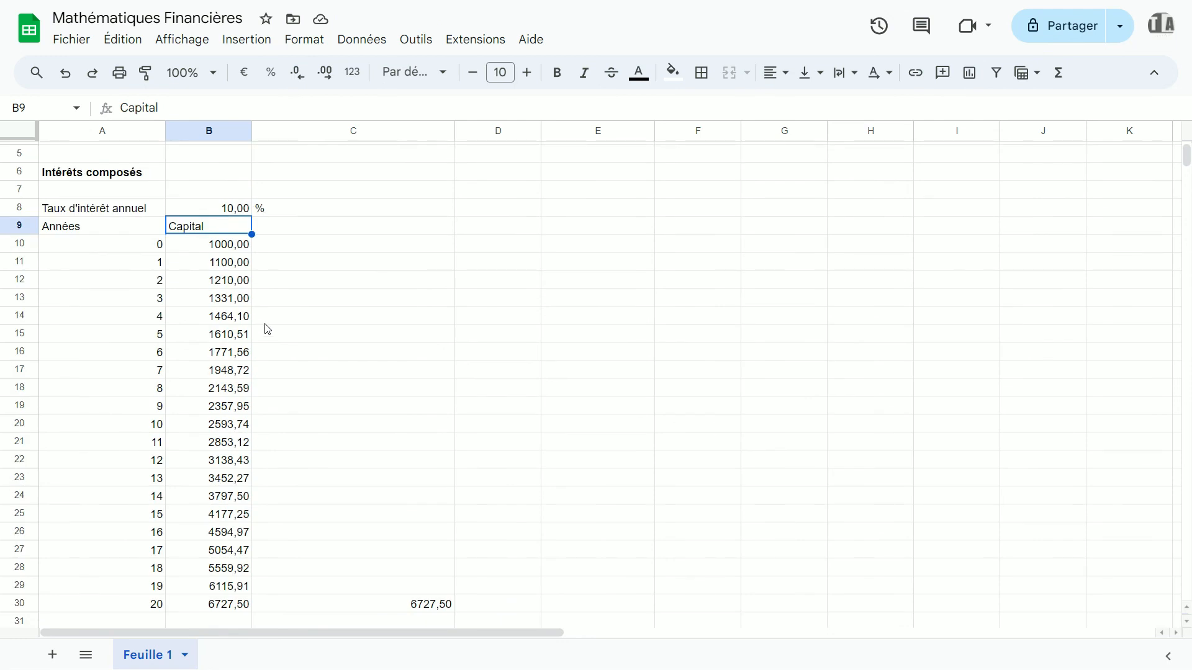
pyautogui.scroll(-9, 268, 329)
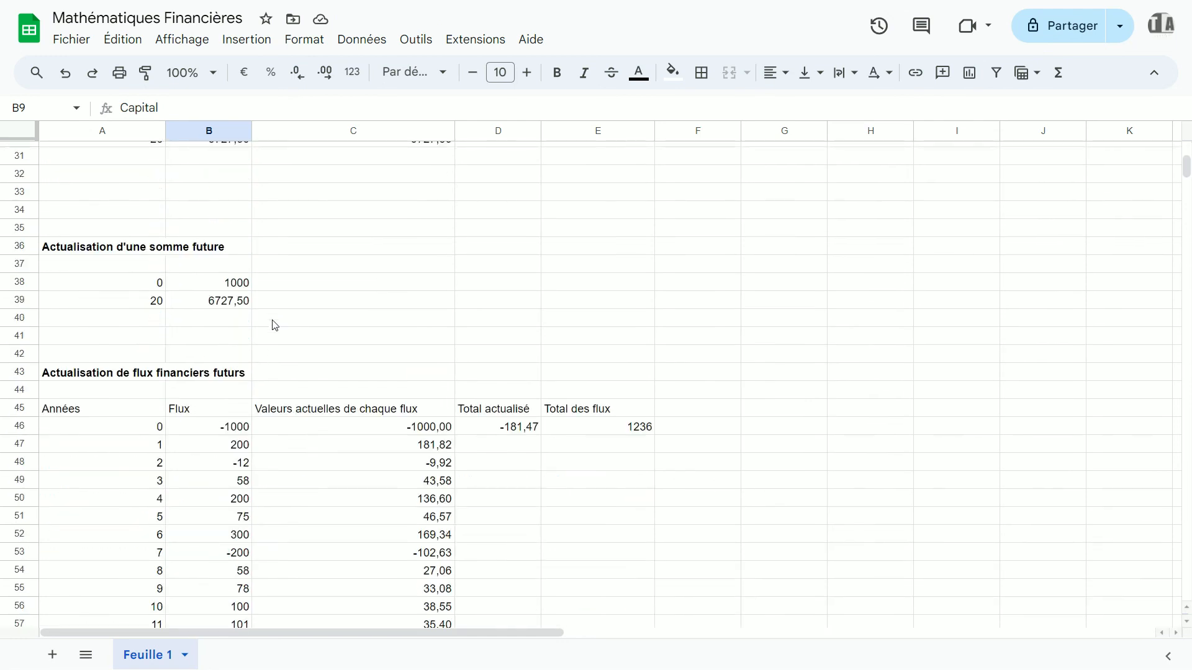
pyautogui.scroll(-2, 275, 325)
pyautogui.scroll(6, 274, 325)
pyautogui.scroll(4, 275, 326)
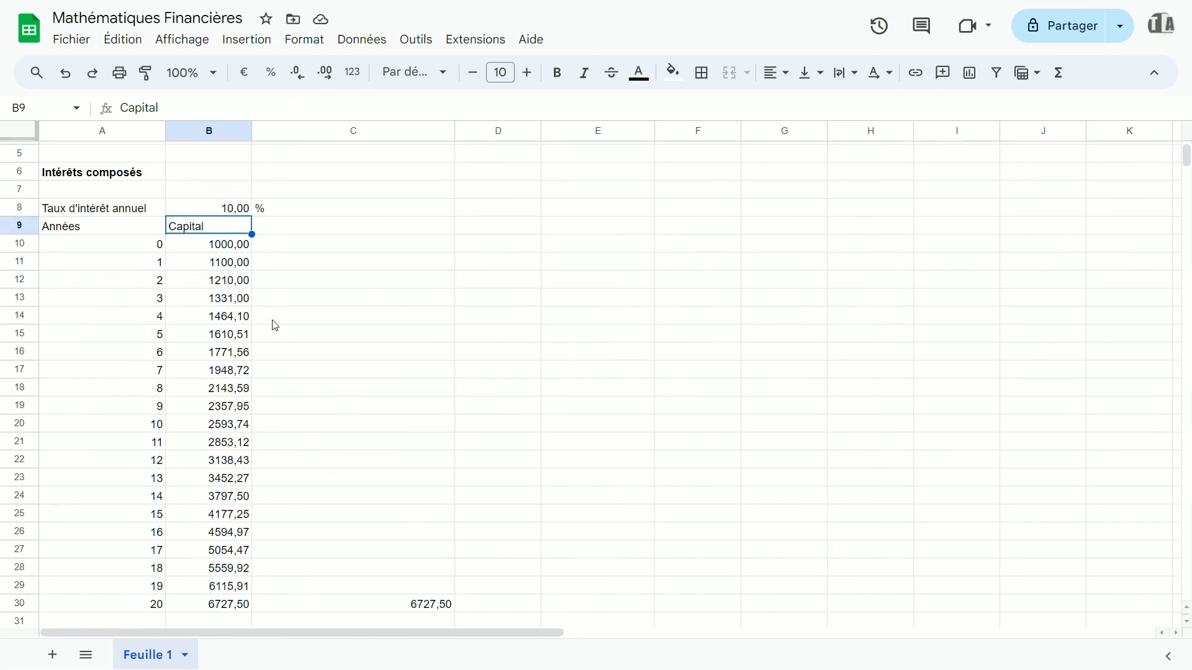
pyautogui.scroll(-2, 274, 325)
pyautogui.scroll(-15, 274, 325)
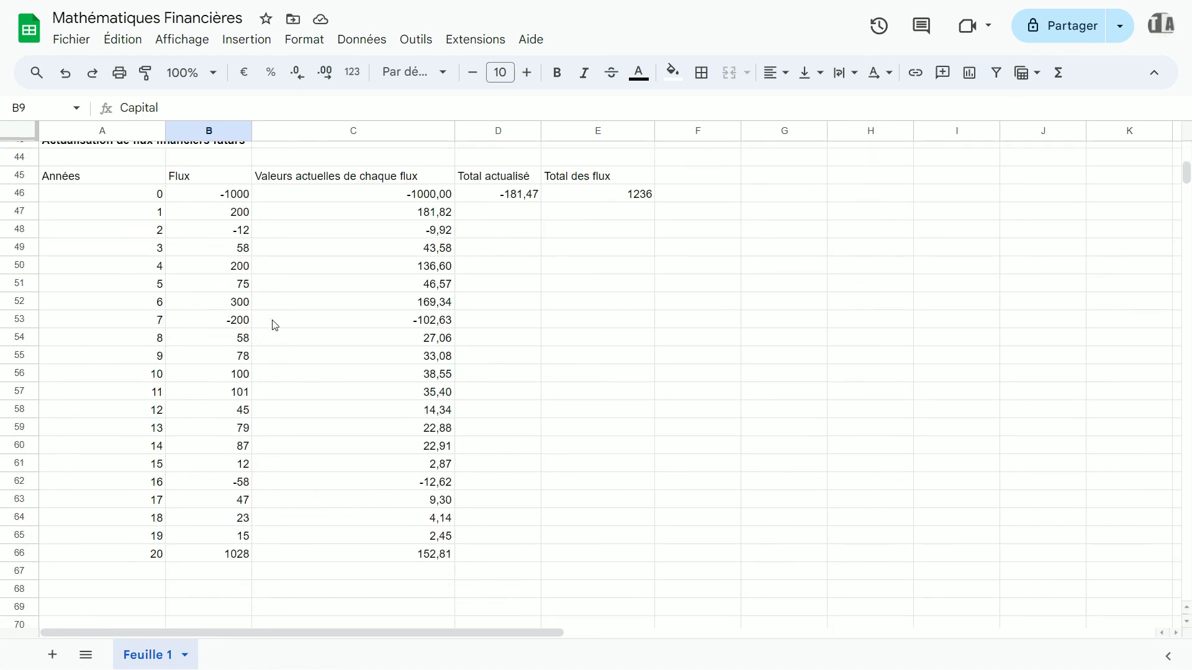
pyautogui.scroll(7, 274, 325)
pyautogui.scroll(-3, 274, 326)
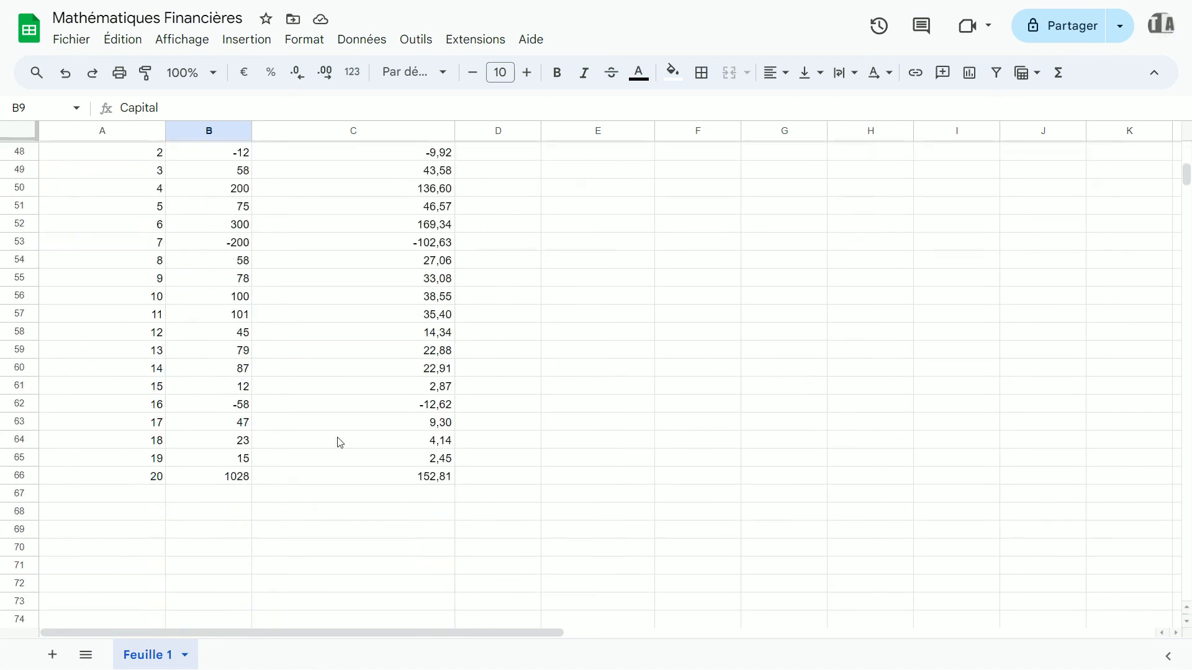
pyautogui.click(409, 477)
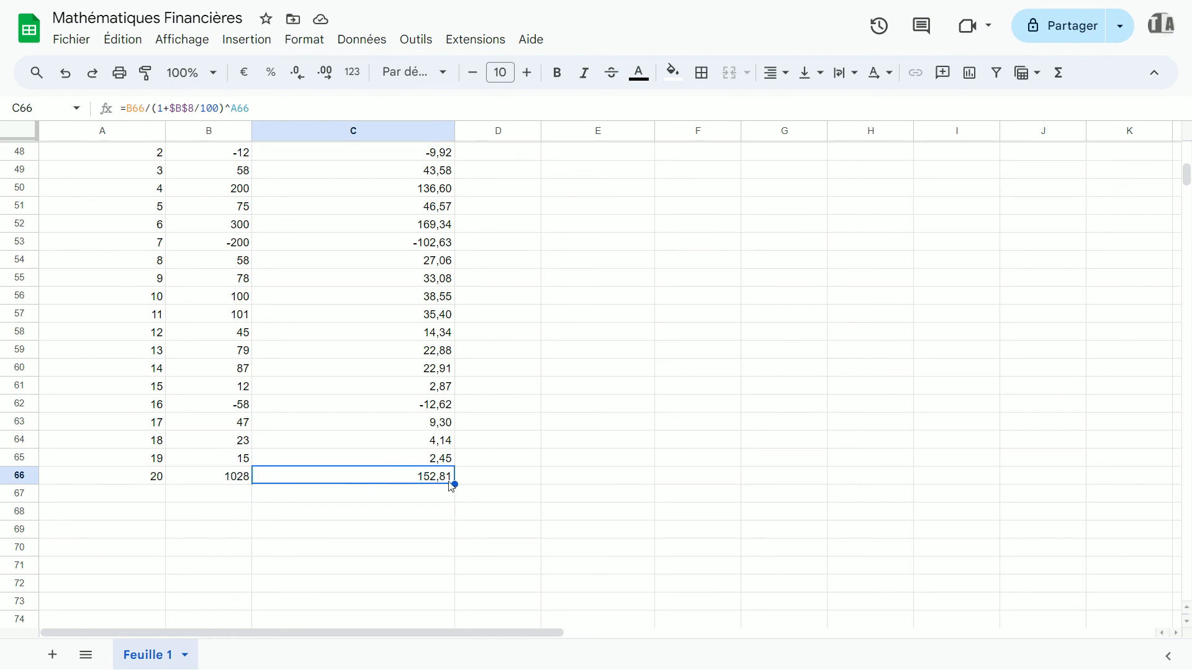
# Step: Set the annual interest rate in B8 to 5% and review the "Actualisation de flux financiers futurs" section
pyautogui.scroll(10, 468, 473)
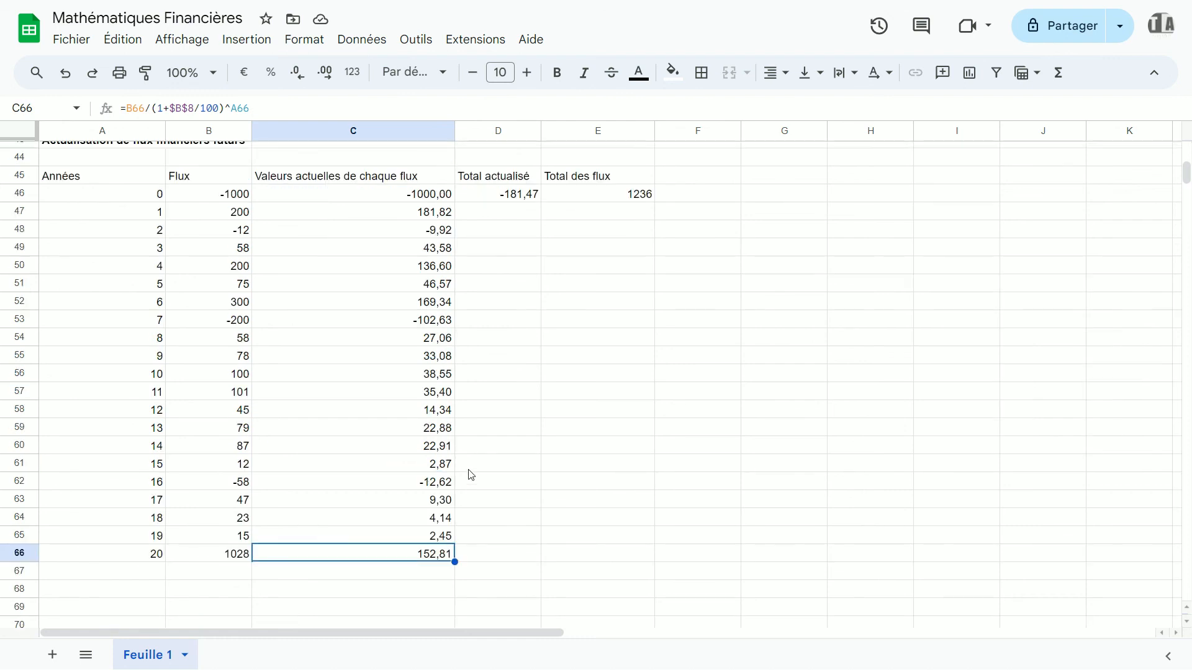
pyautogui.scroll(4, 491, 435)
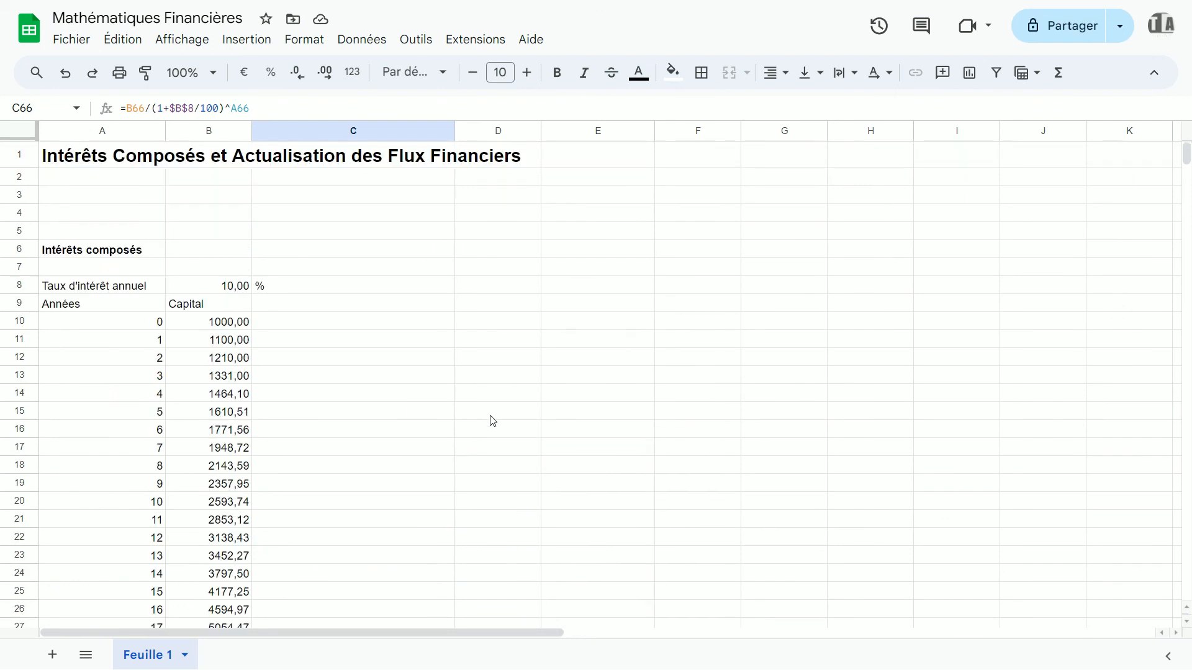
pyautogui.click(237, 285)
pyautogui.write('5')
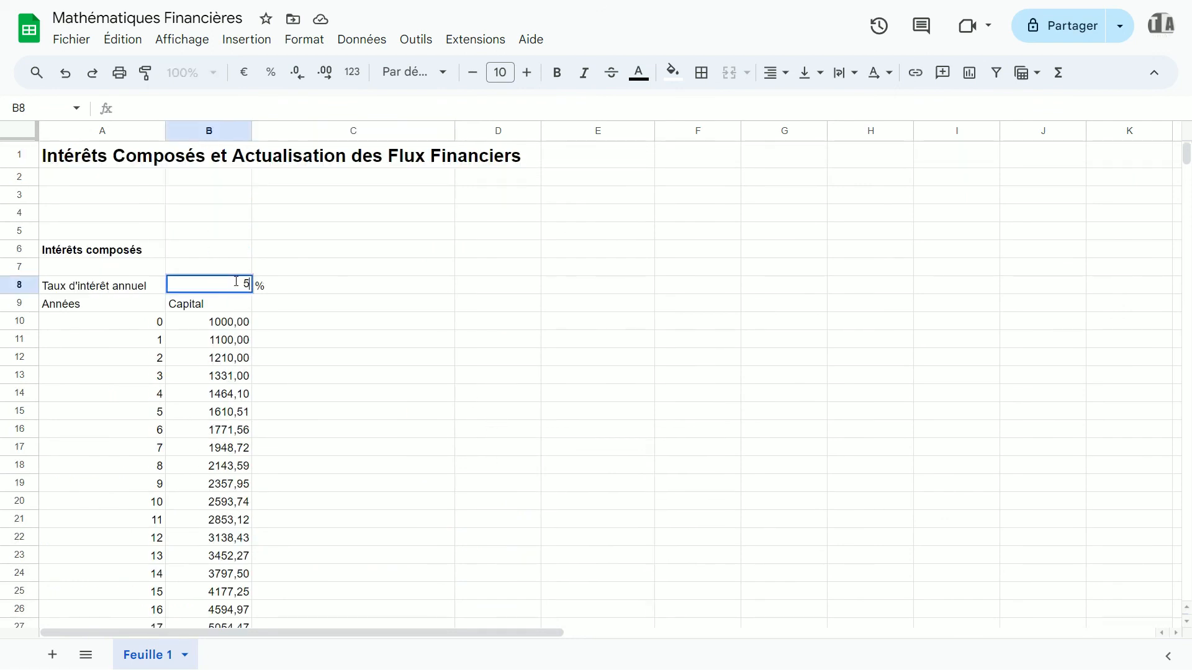
pyautogui.press('Return')
pyautogui.scroll(-10, 319, 351)
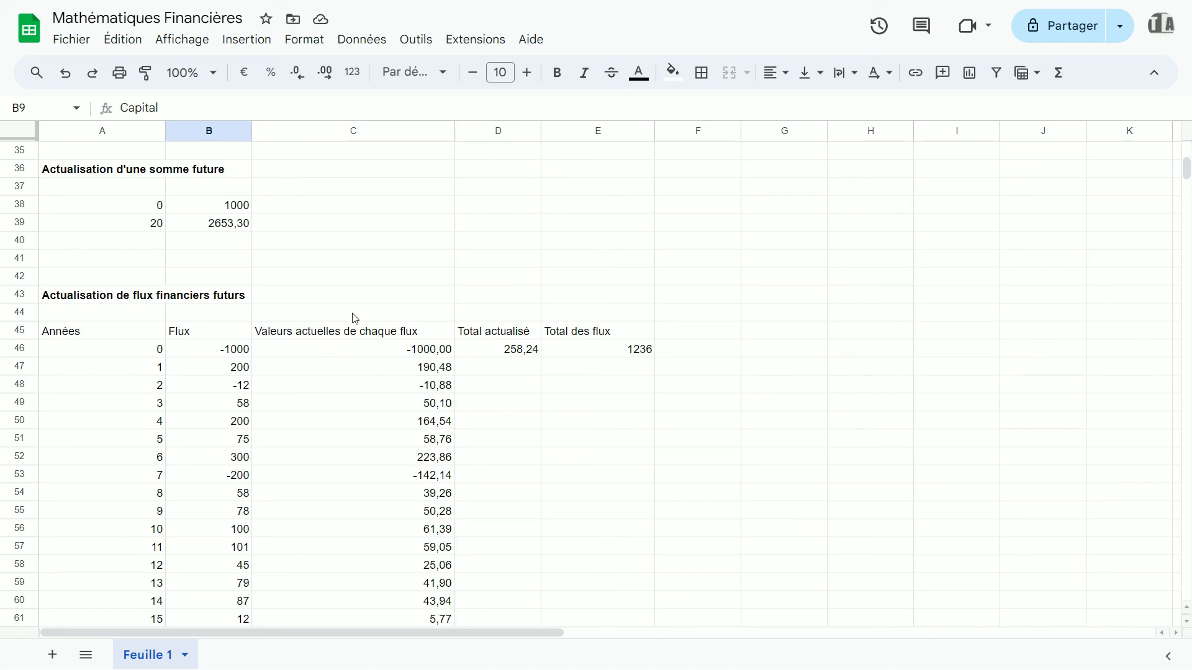
pyautogui.click(152, 295)
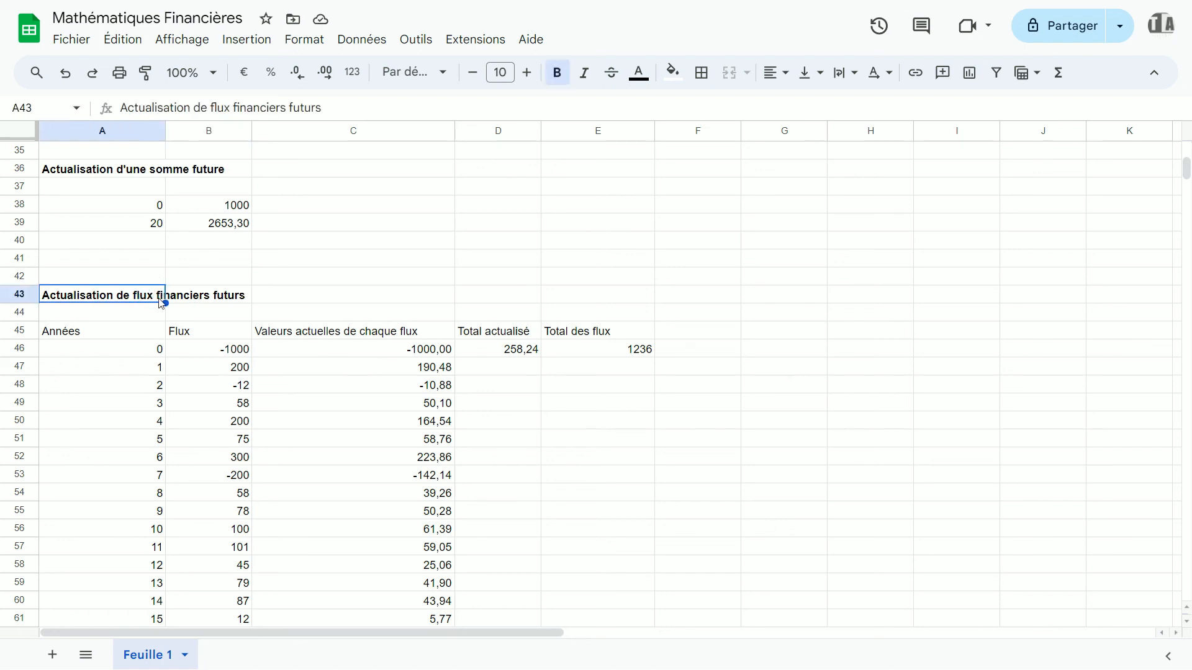